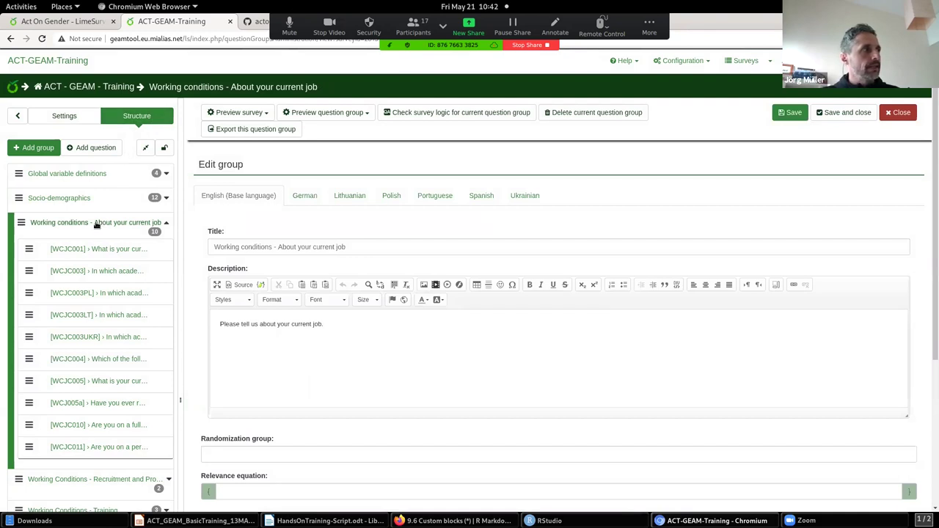
Step: Open question WCJC004 in the current job group and review its answer options
left_click(117, 363)
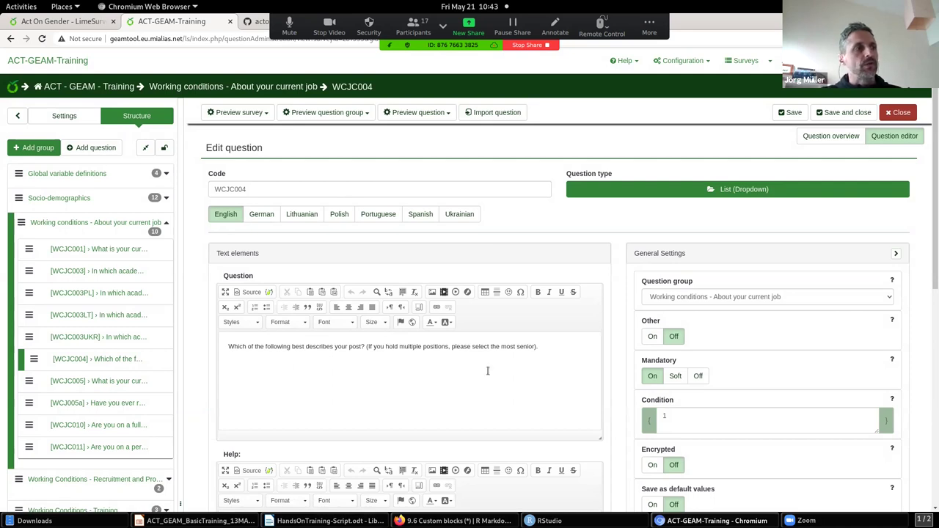
scroll(499, 386, "down", 3)
scroll(499, 384, "down", 6)
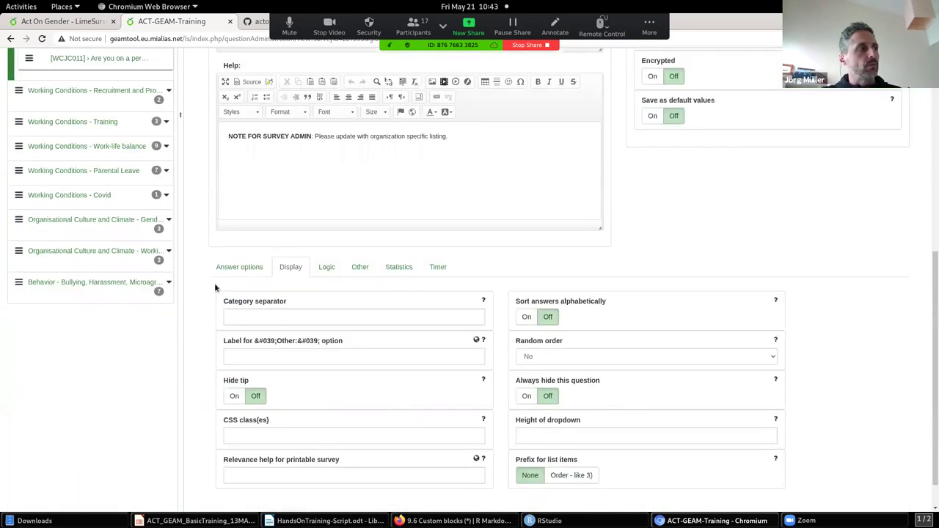
left_click(224, 270)
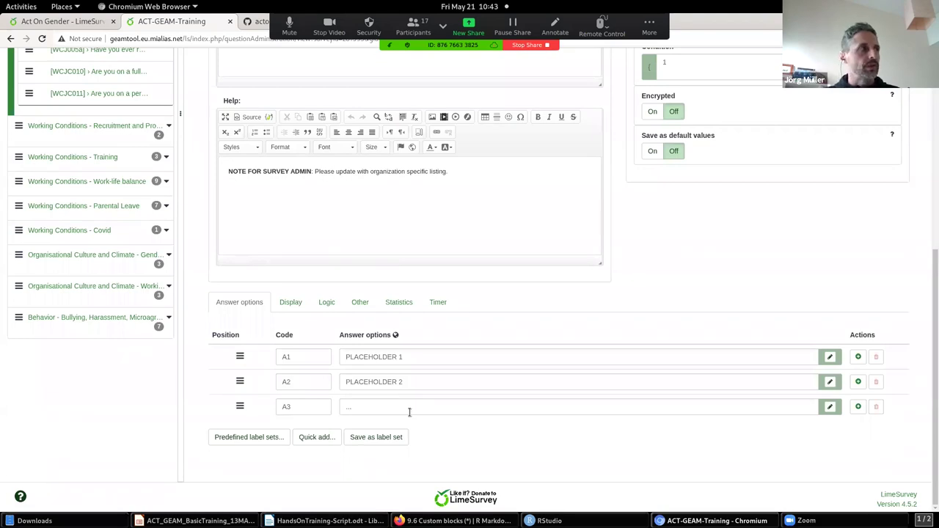
key("F5")
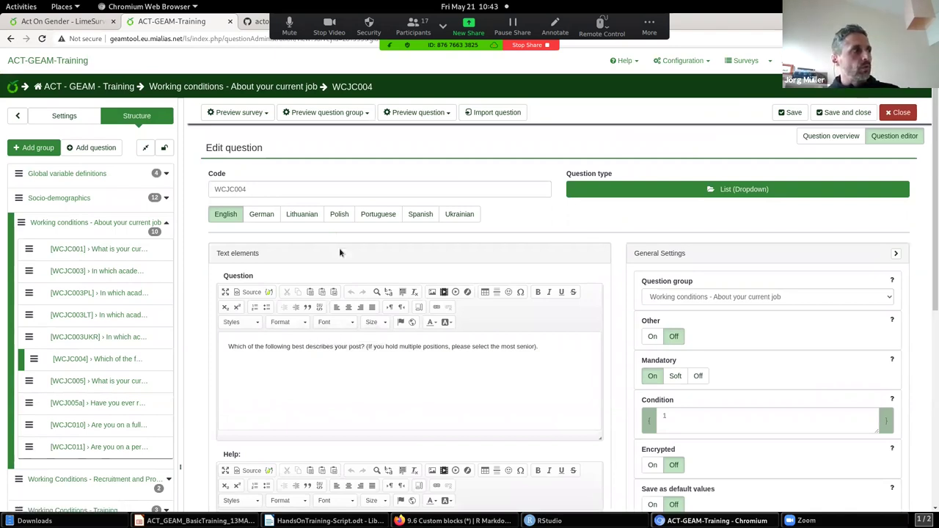
scroll(339, 247, "down", 1)
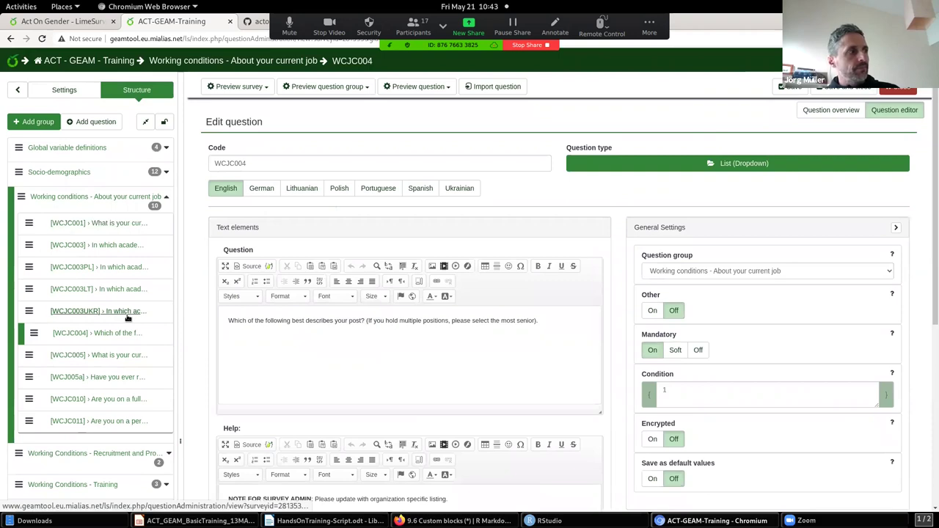
Step: Open question WCJC001 and examine its help text and answer options, including the code of the Academic / researcher answer
left_click(92, 226)
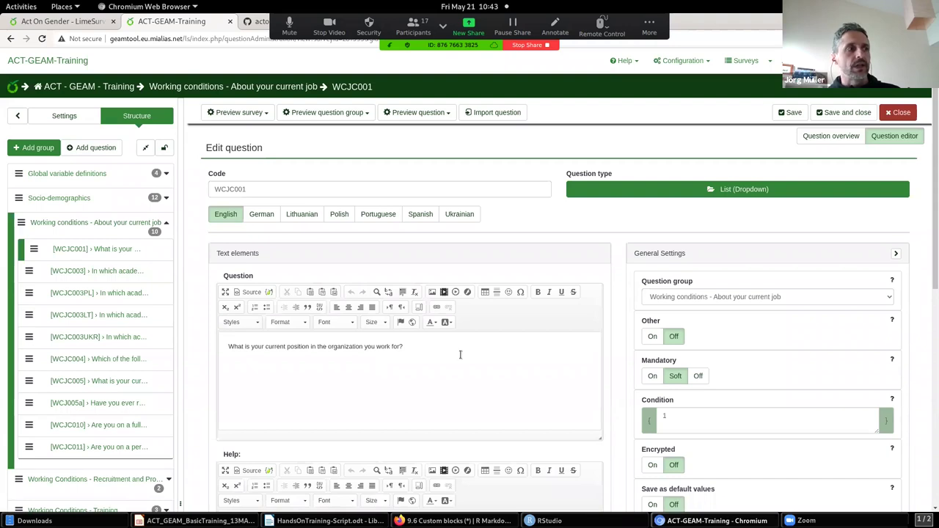
scroll(466, 338, "down", 6)
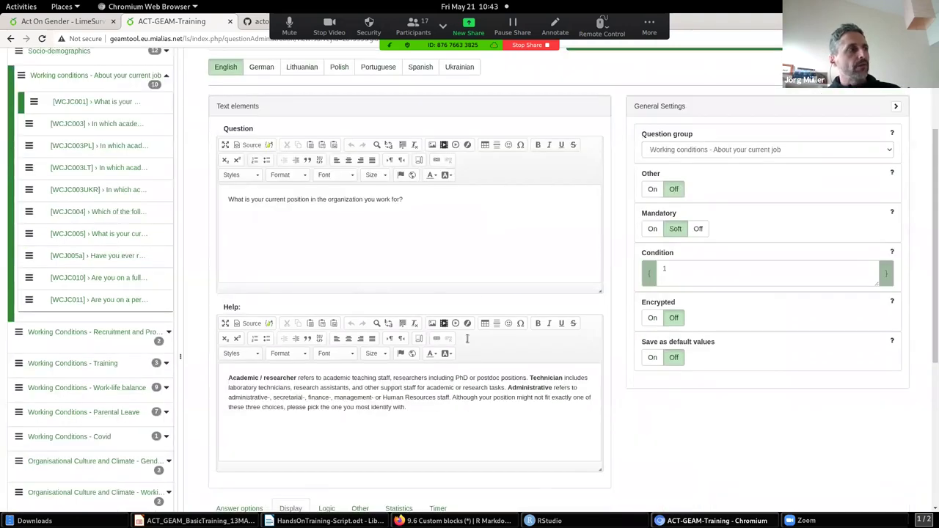
left_click(244, 231)
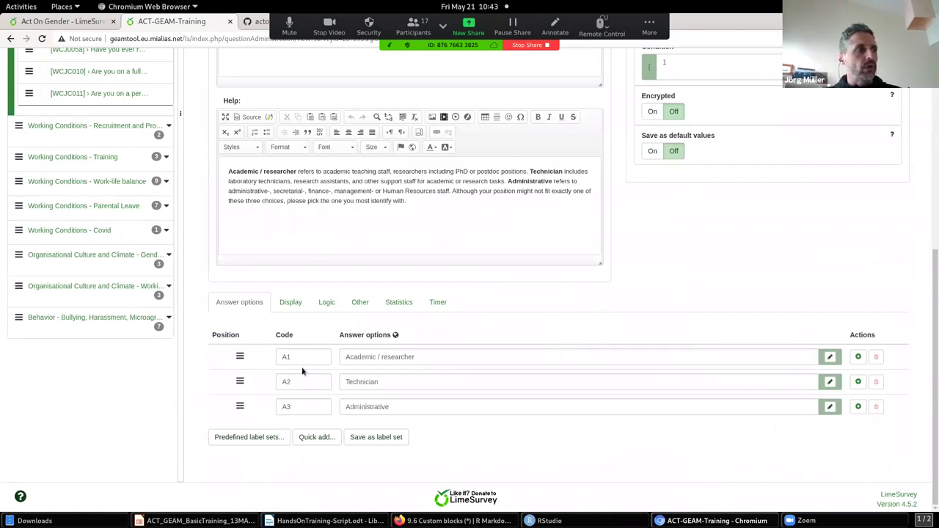
scroll(385, 374, "up", 1)
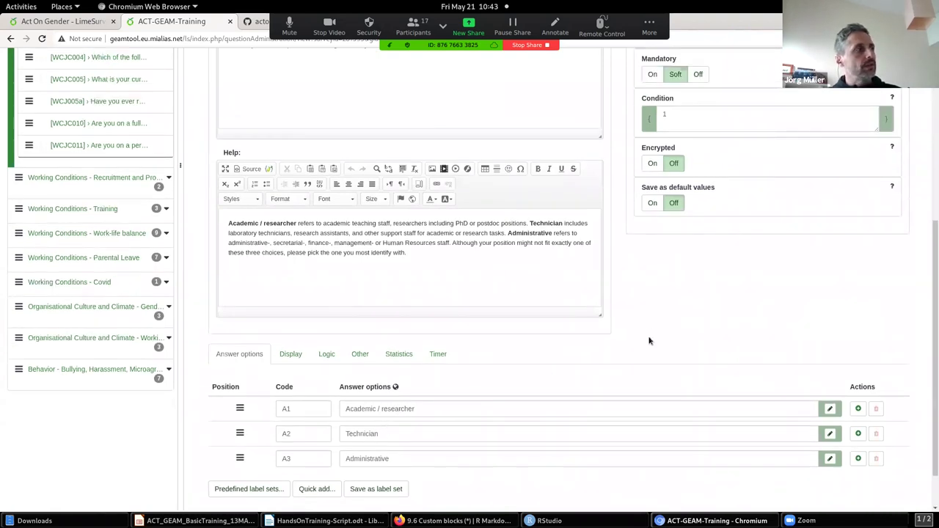
scroll(647, 332, "up", 1)
scroll(647, 332, "up", 1)
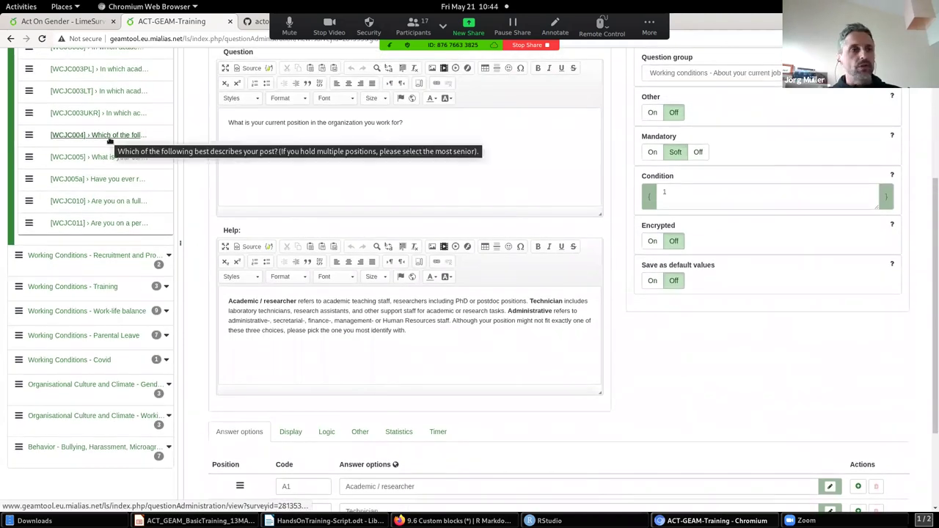
scroll(460, 376, "down", 1)
scroll(460, 376, "down", 3)
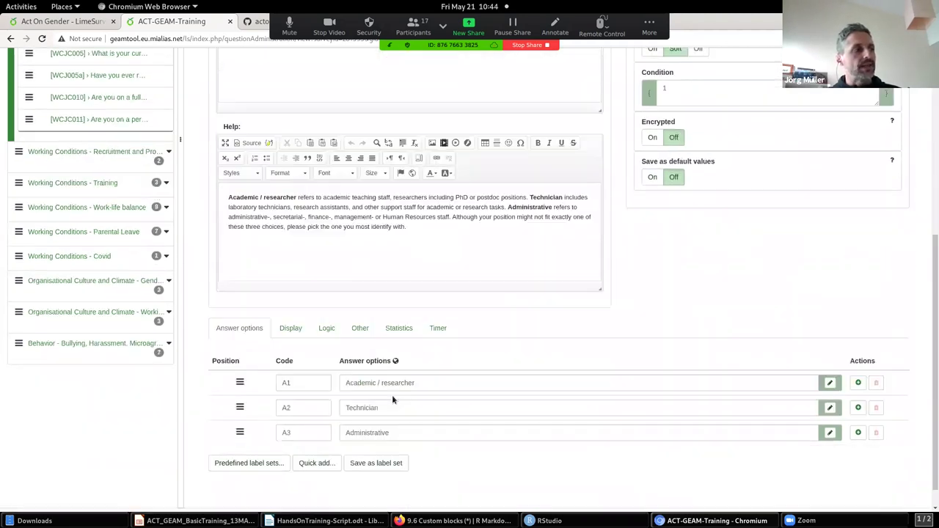
left_click_drag(305, 382, 280, 382)
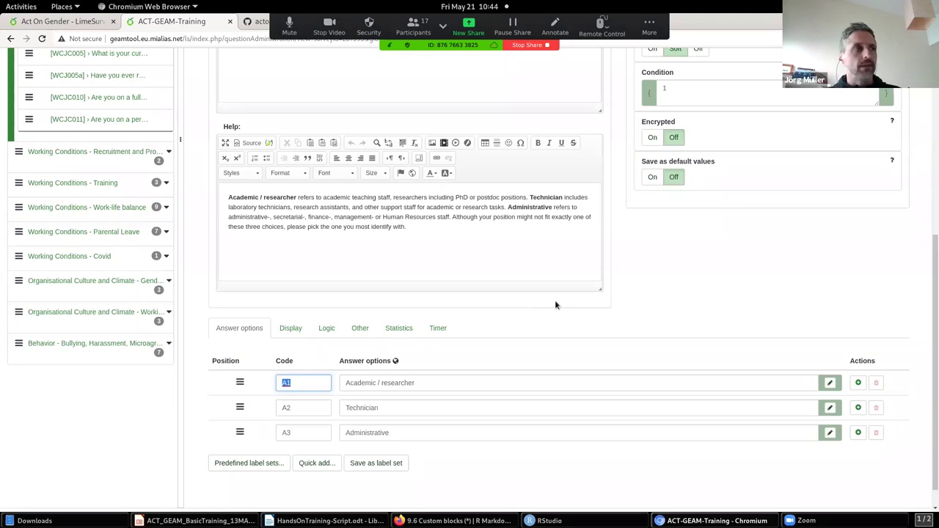
Step: Return to question WCJC004 and inspect the Condition setting in its general settings
scroll(554, 304, "up", 3)
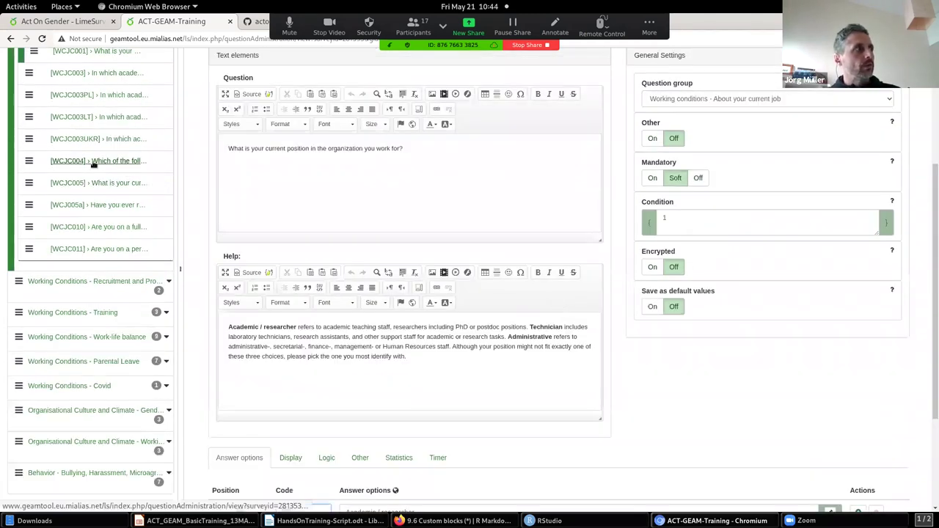
left_click(94, 161)
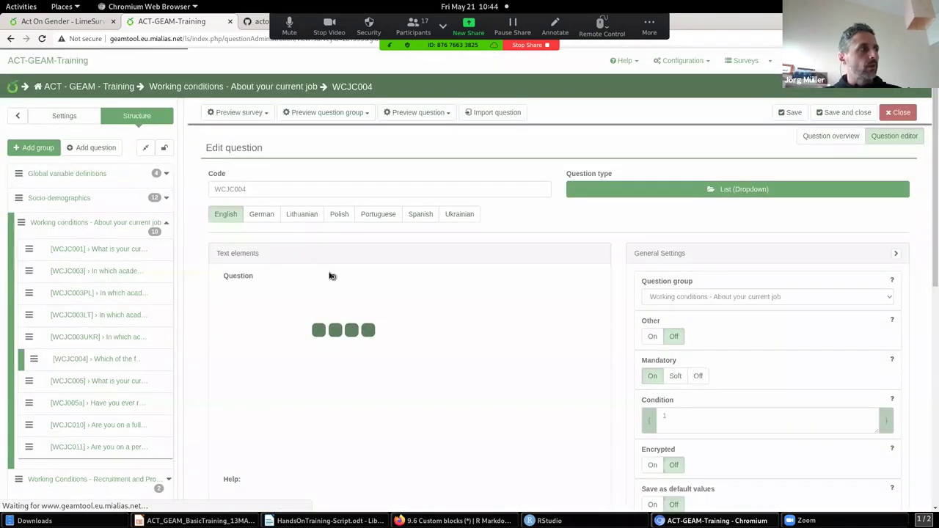
scroll(441, 218, "down", 1)
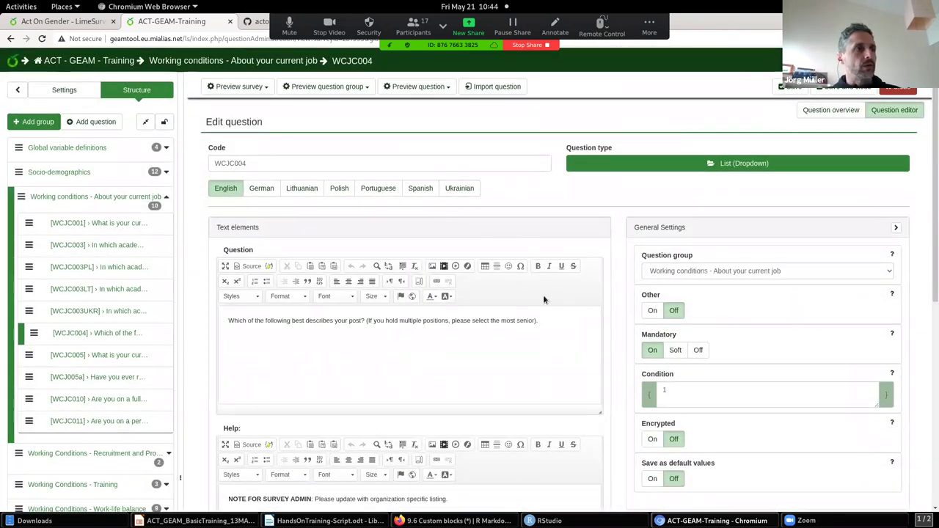
scroll(546, 309, "down", 3)
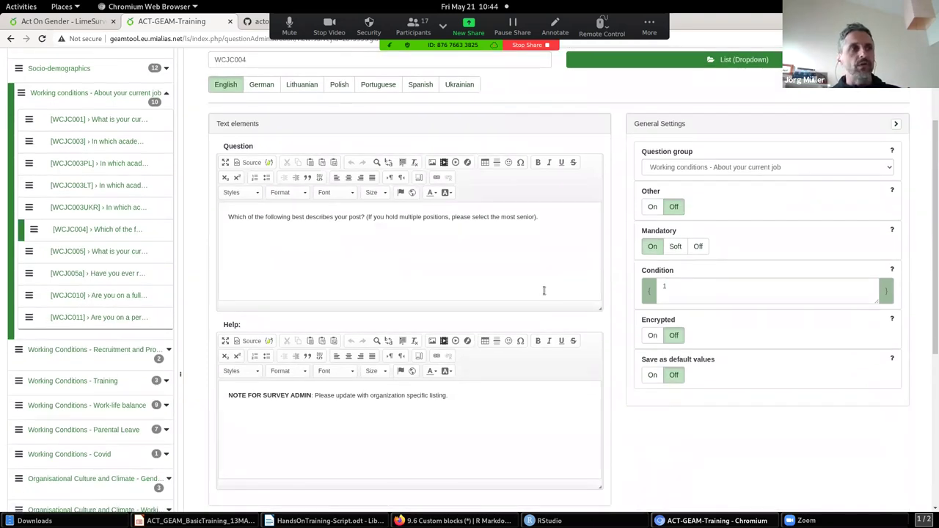
left_click(709, 282)
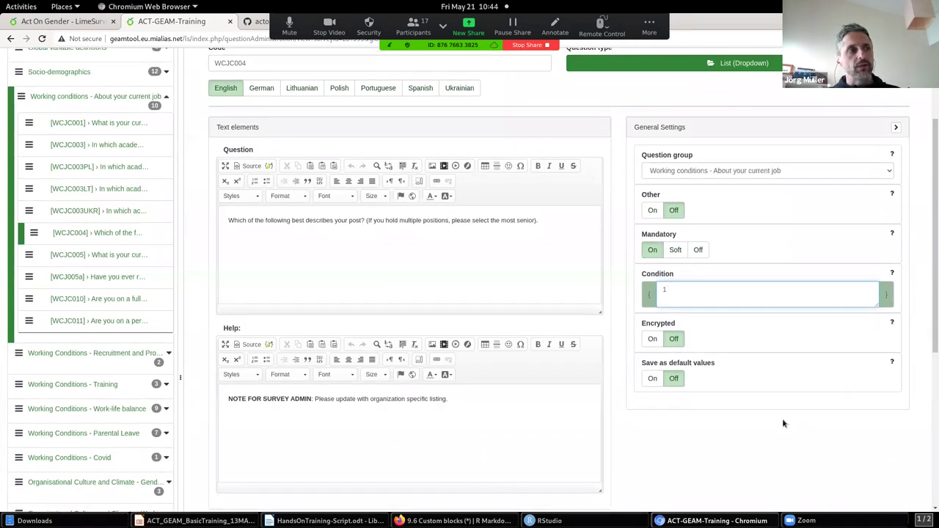
scroll(782, 418, "up", 1)
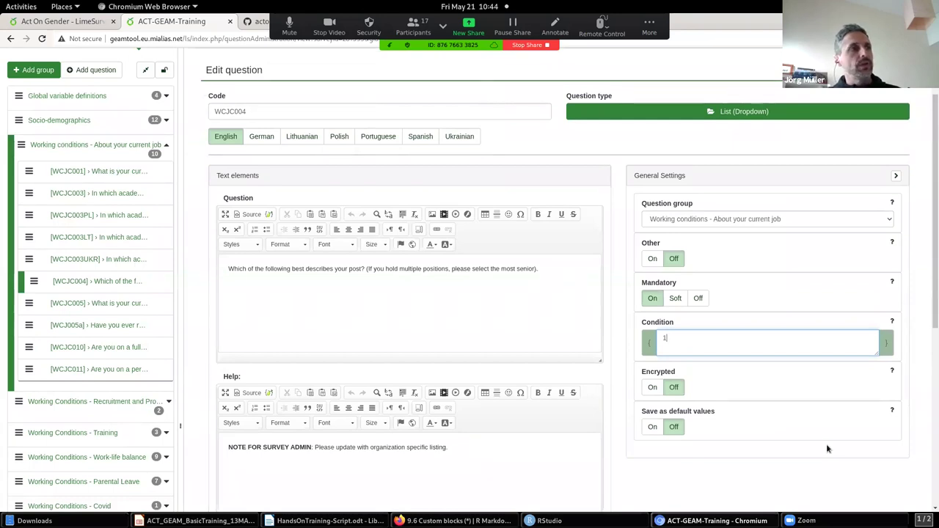
scroll(826, 444, "up", 2)
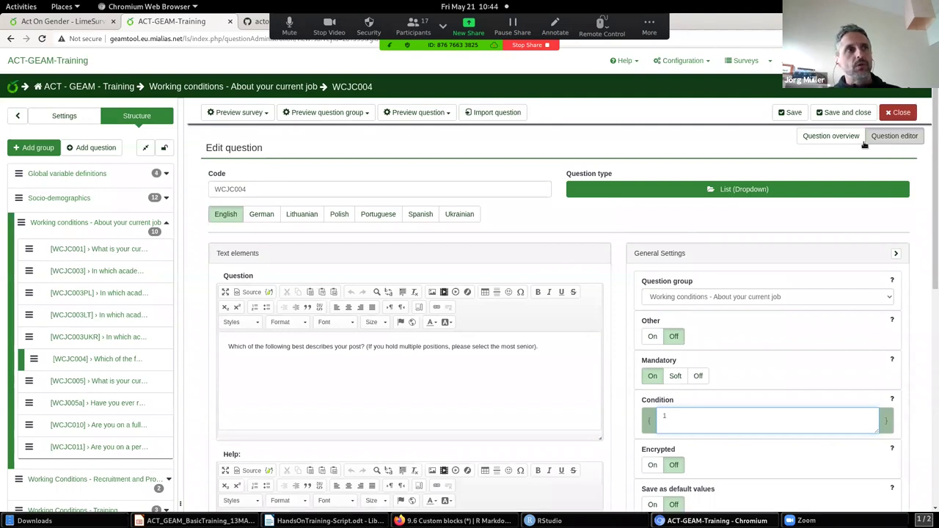
Step: Open the Conditions designer for question WCJC004 from its question overview
left_click(829, 140)
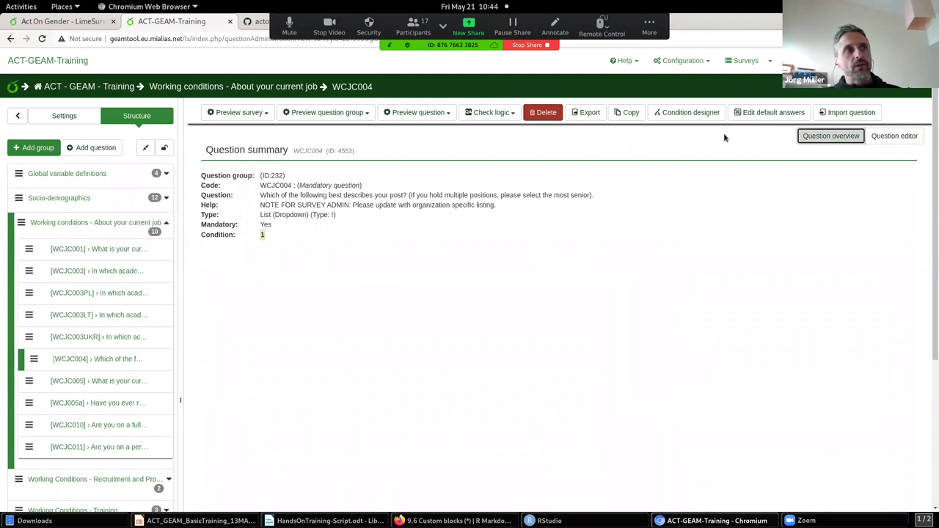
left_click(690, 117)
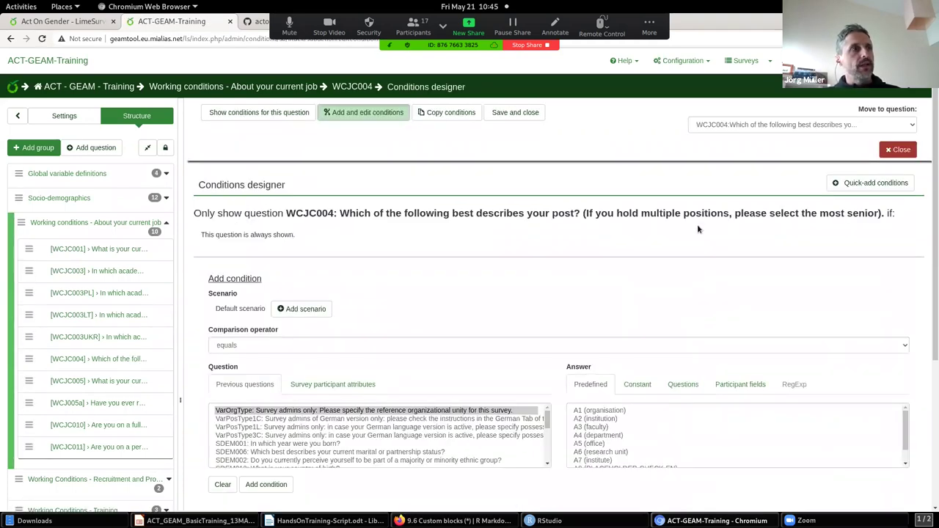
scroll(697, 220, "down", 2)
scroll(697, 212, "down", 1)
scroll(697, 213, "up", 1)
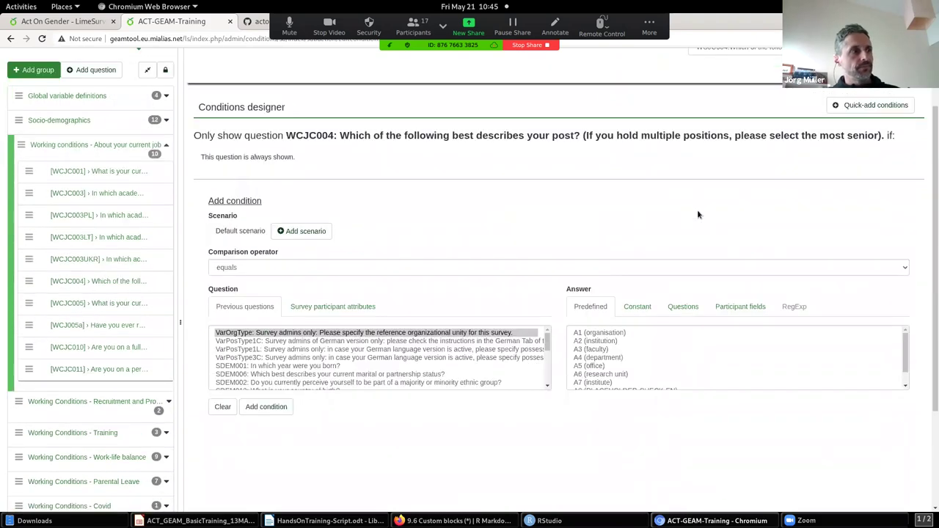
Step: Add a condition showing WCJC004 only if WCJC001, the current position question, equals the predefined answer A1 (Academic / researcher)
scroll(718, 195, "down", 1)
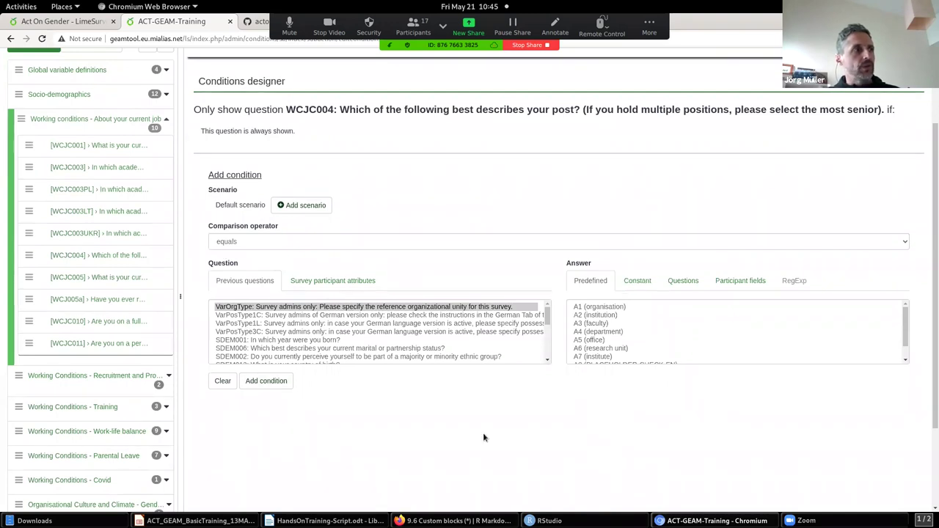
scroll(491, 428, "down", 1)
scroll(468, 310, "down", 3)
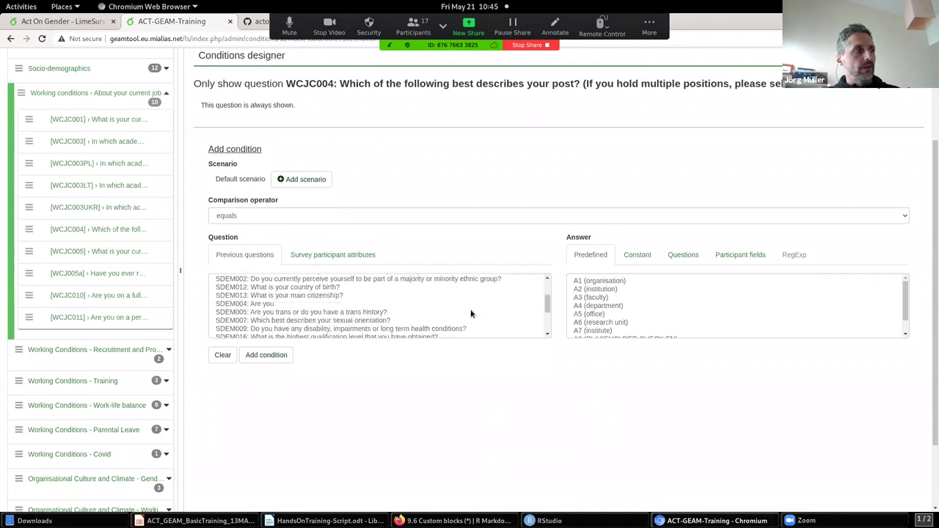
scroll(471, 313, "down", 1)
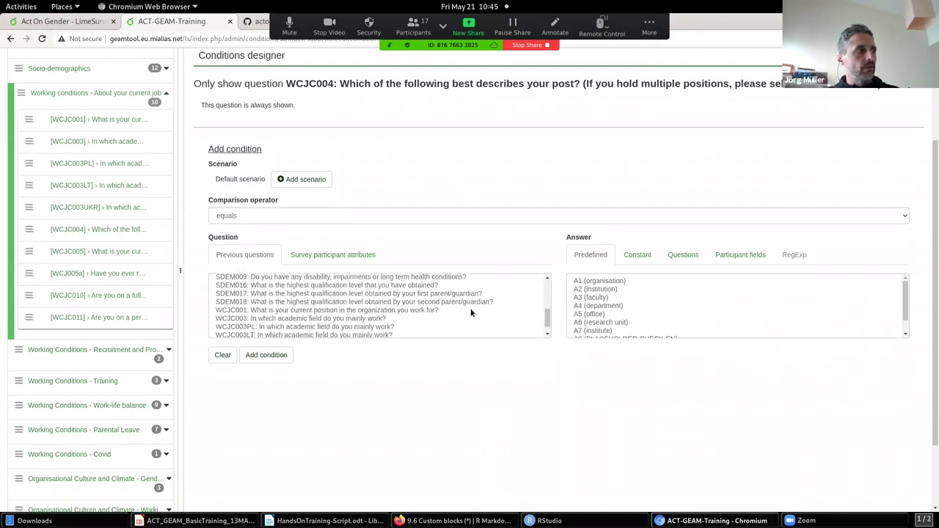
left_click(321, 311)
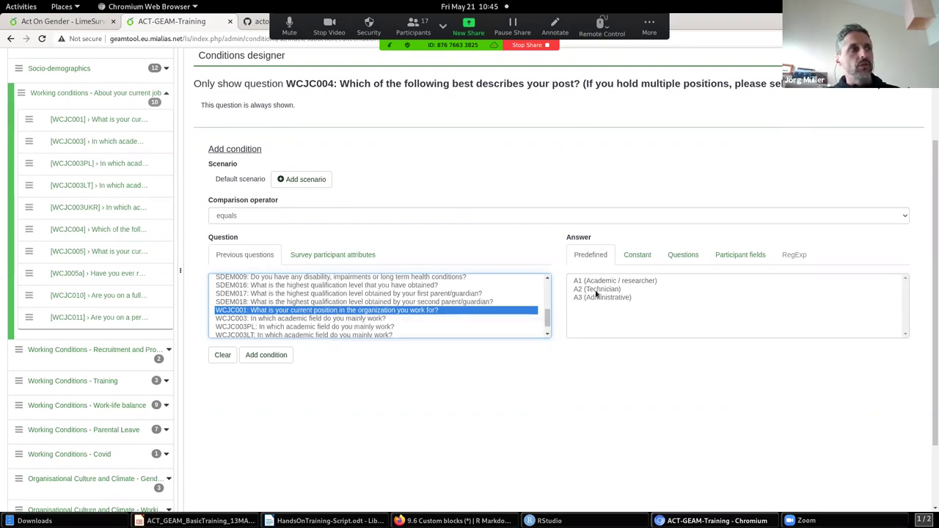
left_click(626, 281)
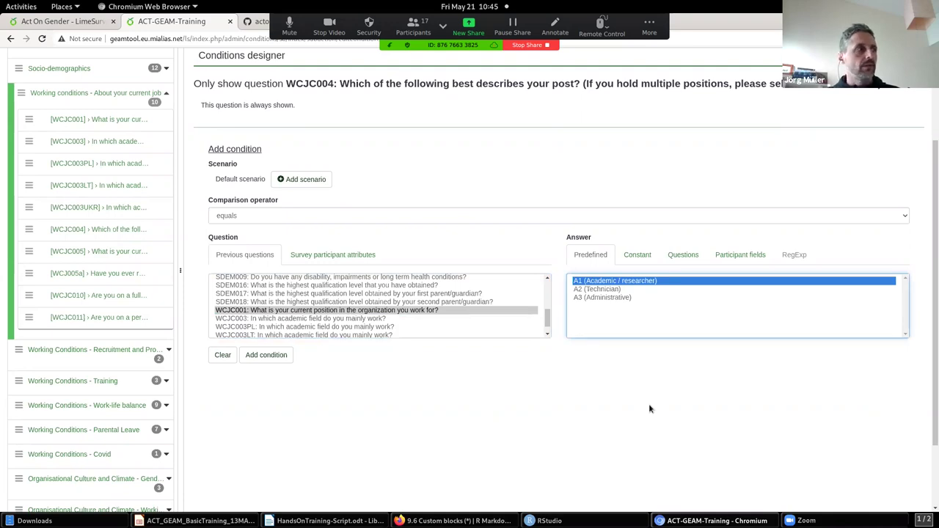
scroll(658, 442, "up", 1)
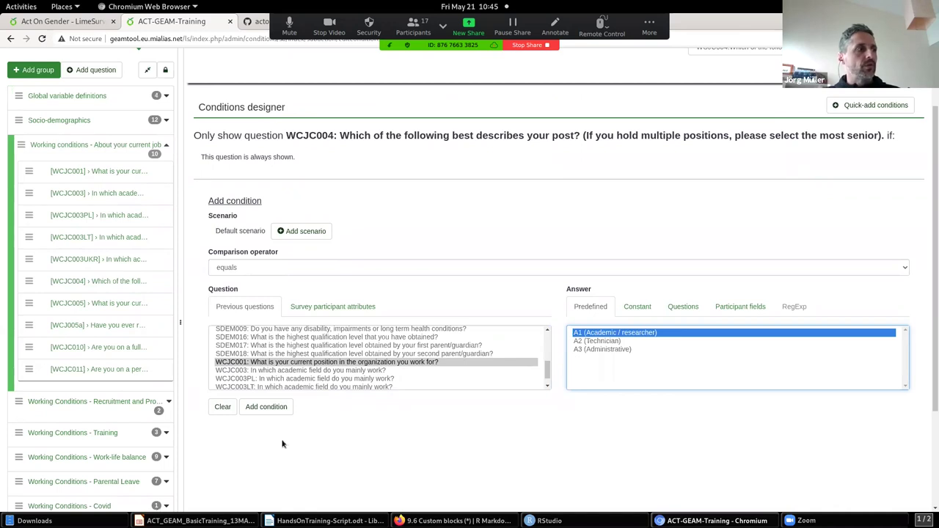
left_click(267, 408)
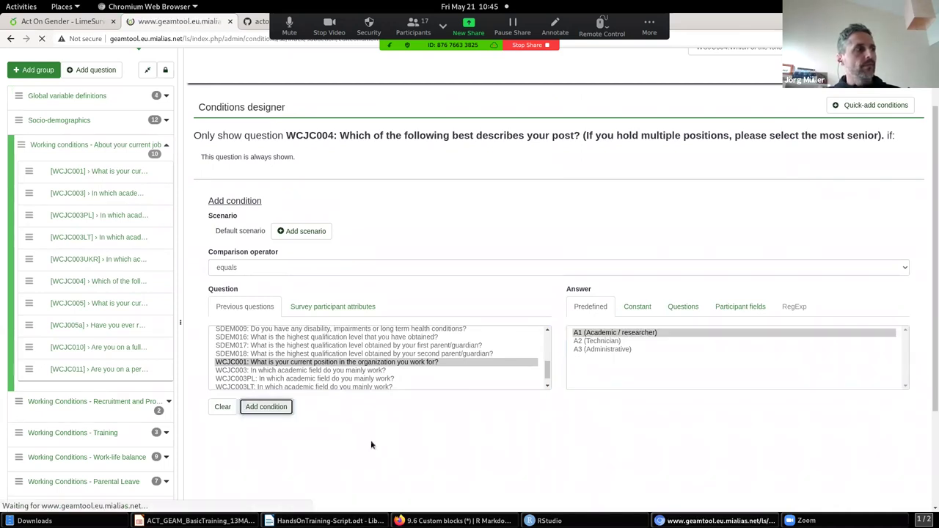
Step: Review the added condition for WCJC004, and save and close the Conditions designer
scroll(458, 280, "down", 1)
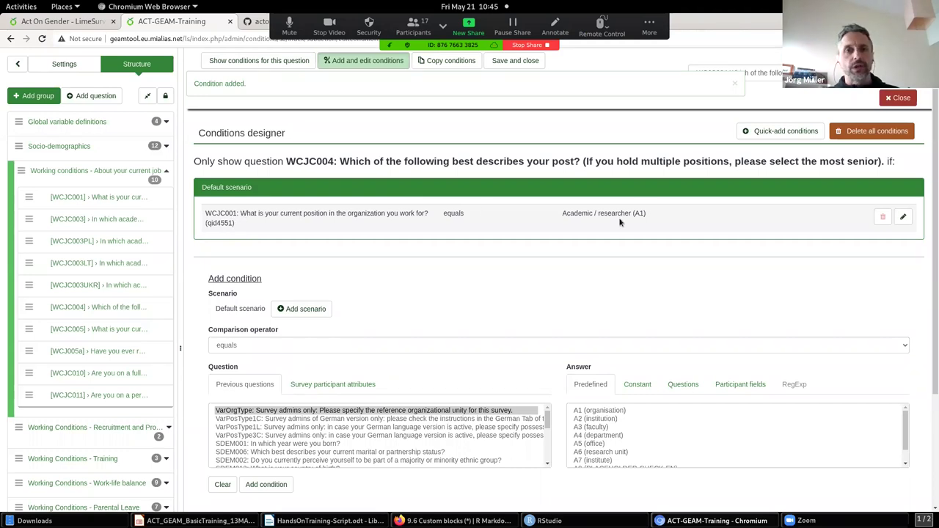
scroll(719, 298, "up", 1)
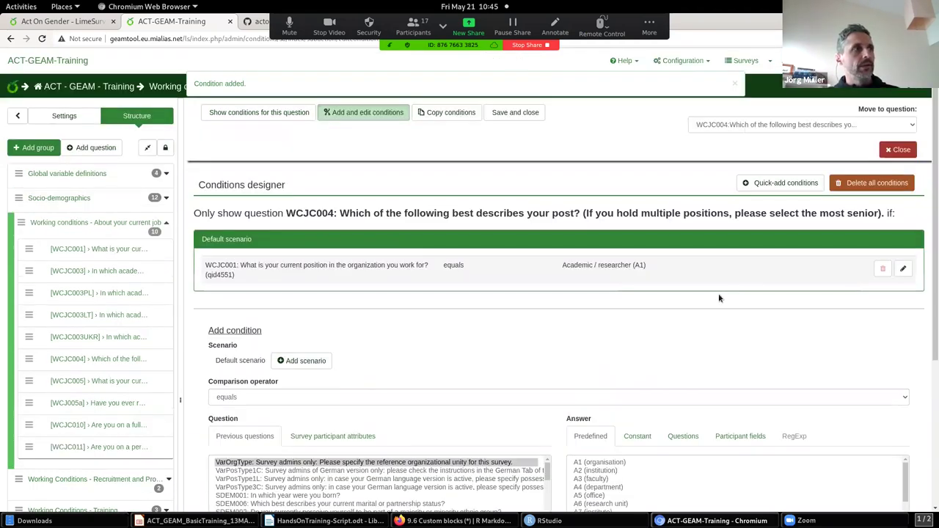
left_click(516, 112)
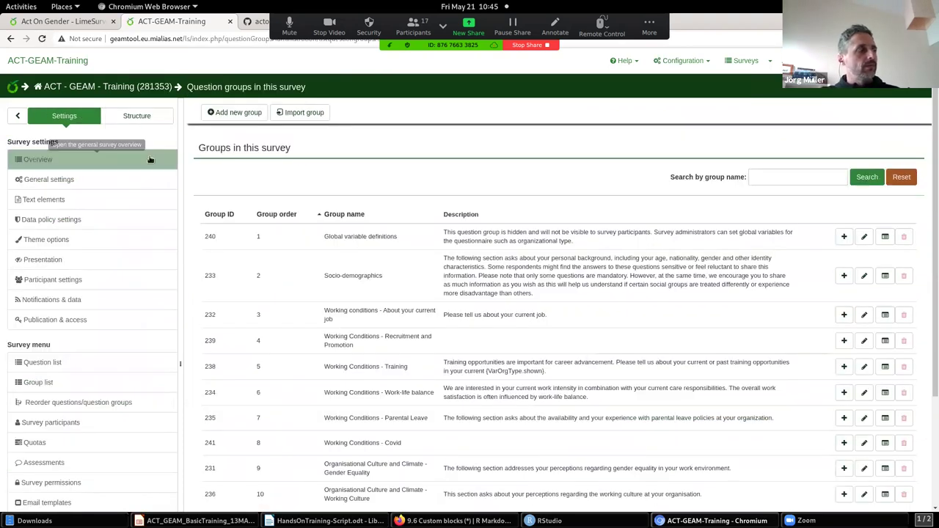
Step: Reopen question WCJC004 from the survey structure and select its condition expression to examine it
left_click(146, 120)
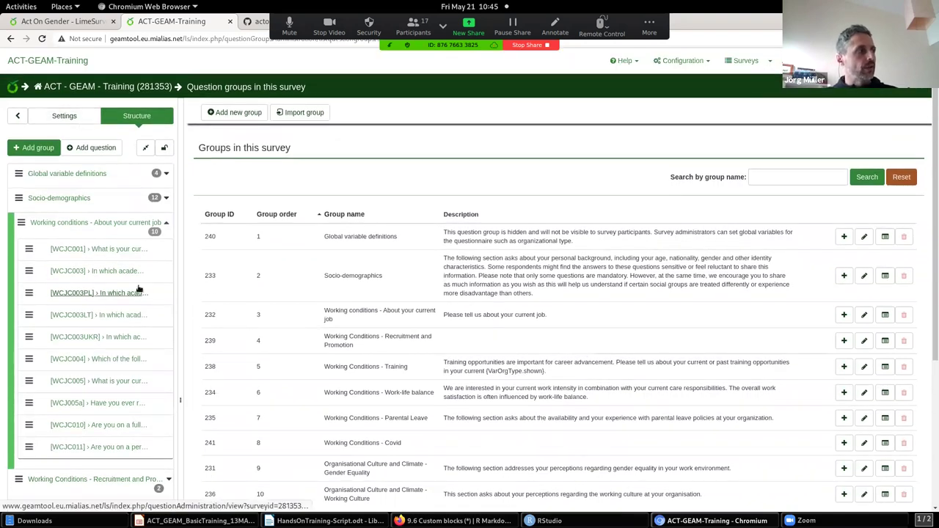
left_click(116, 365)
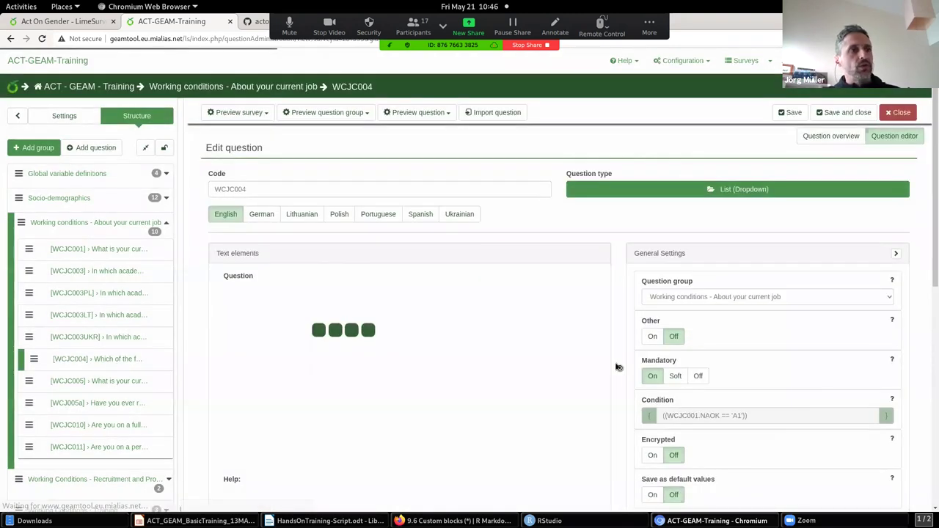
scroll(758, 317, "down", 1)
left_click_drag(749, 338, 659, 339)
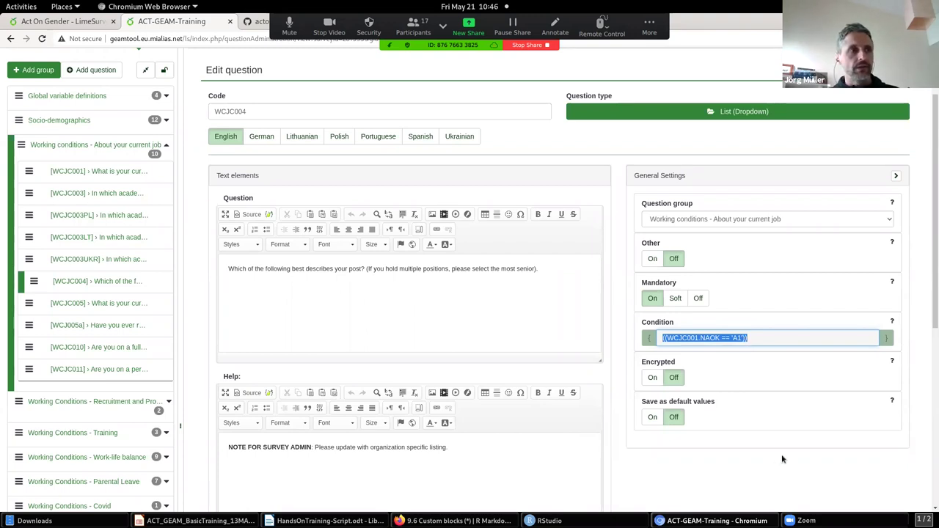
Step: Preview the question group "Working conditions - About your current job" in English
left_click(778, 341)
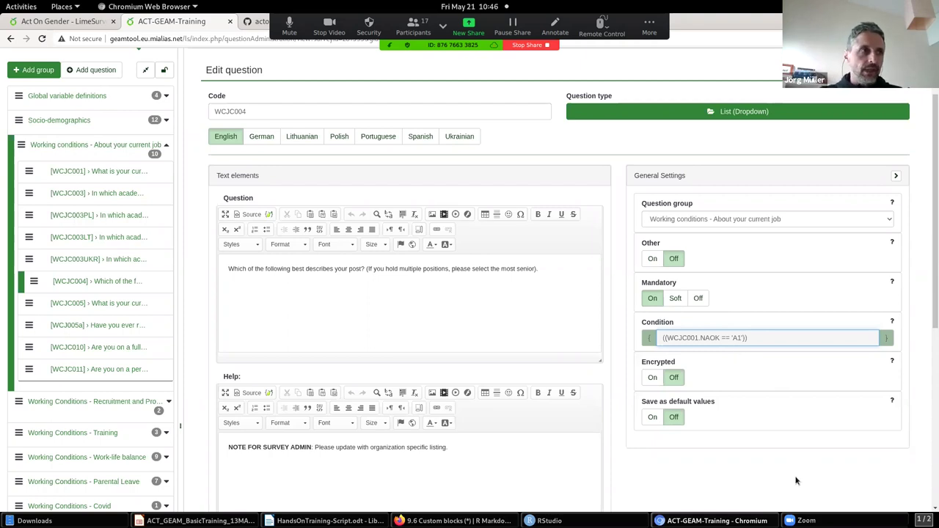
scroll(800, 485, "up", 2)
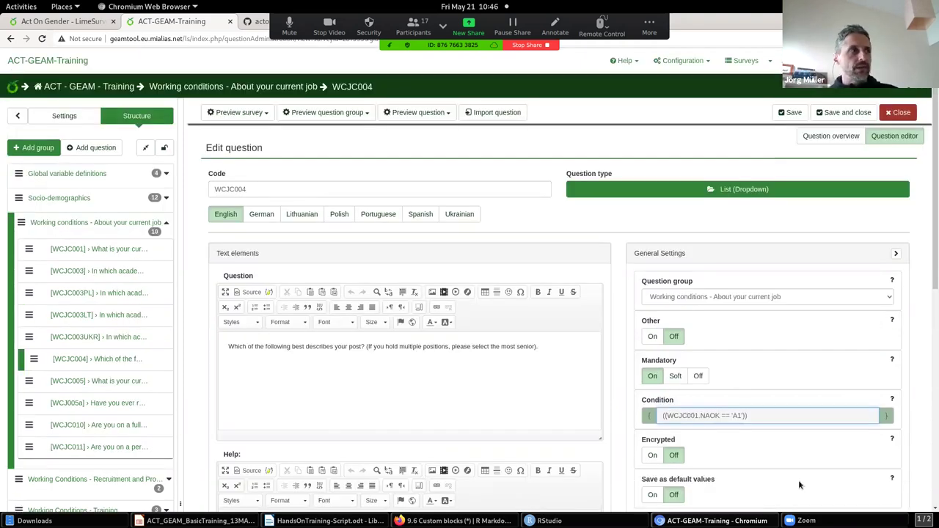
left_click(366, 117)
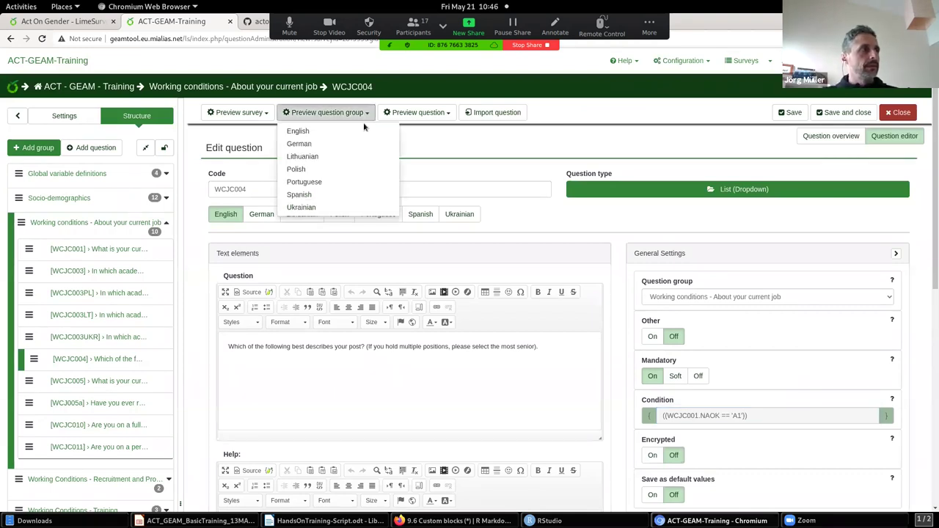
left_click(367, 131)
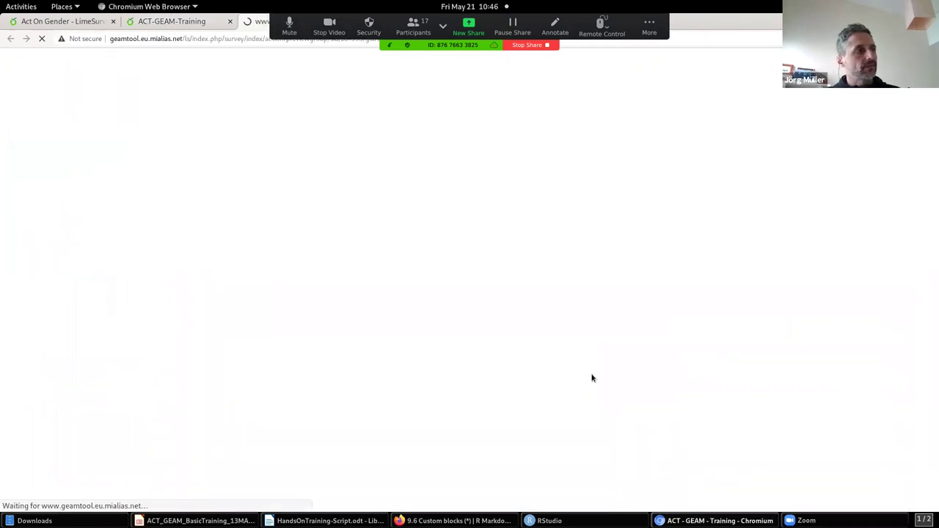
scroll(591, 259, "down", 3)
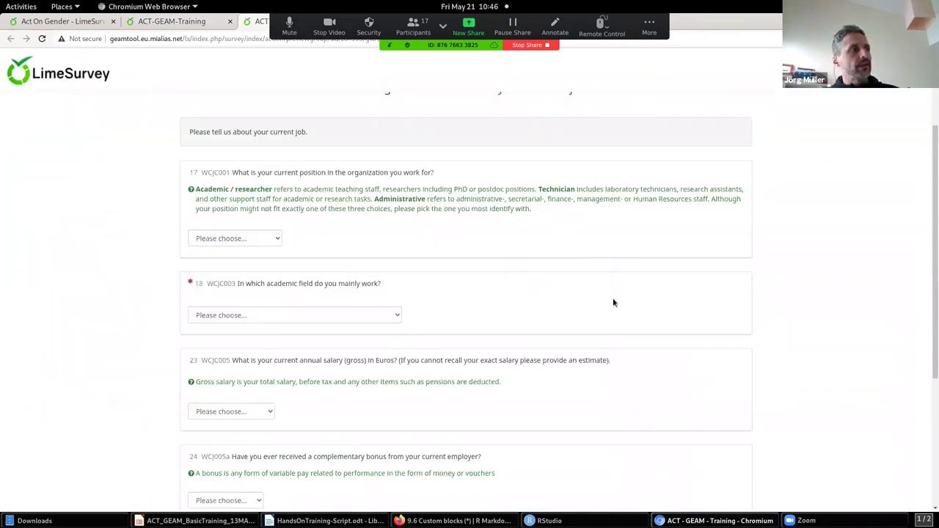
scroll(611, 302, "up", 1)
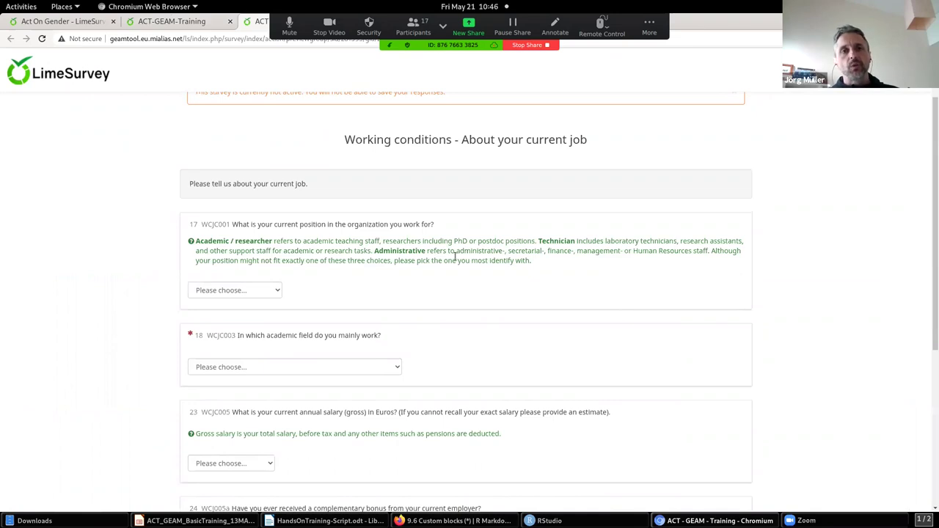
Step: Test WCJC004's condition in the preview by switching the WCJC001 answer between Academic / researcher and Technician, ending on Academic / researcher
left_click(253, 294)
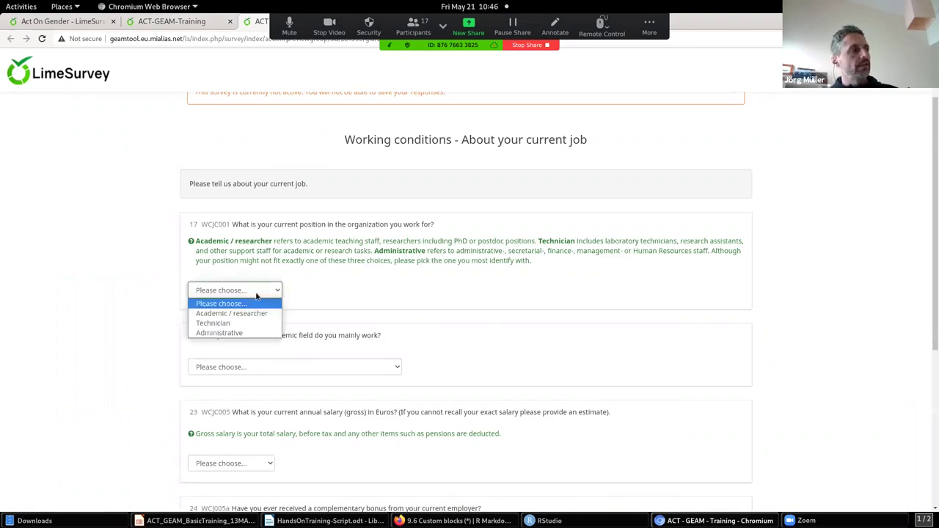
left_click(258, 314)
scroll(376, 300, "down", 1)
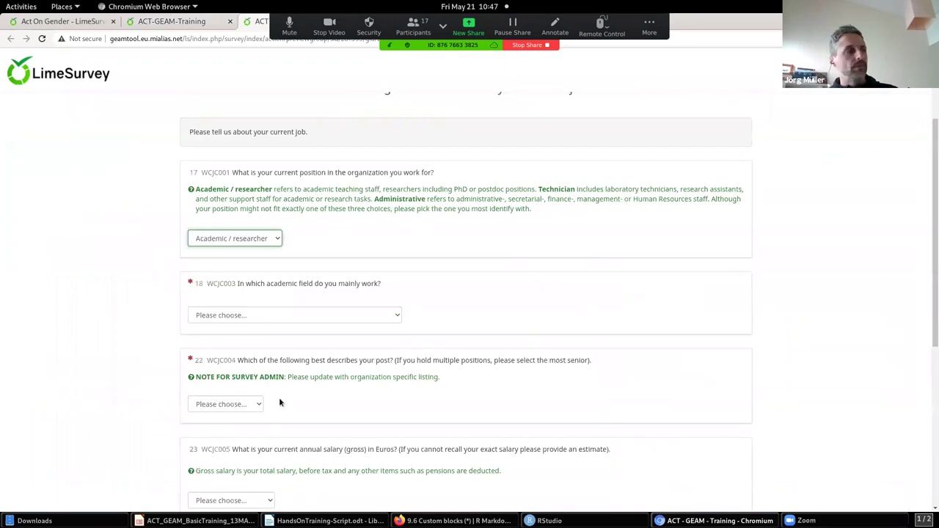
left_click(262, 239)
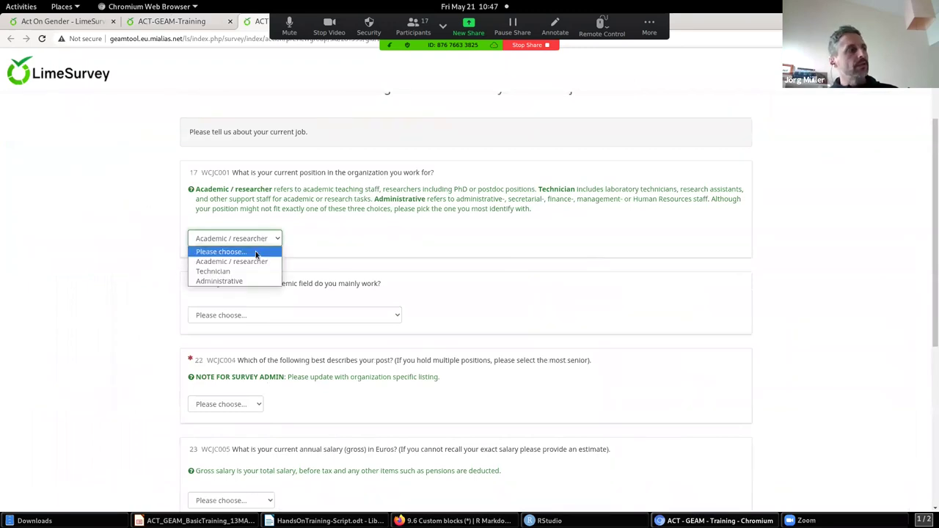
left_click(255, 272)
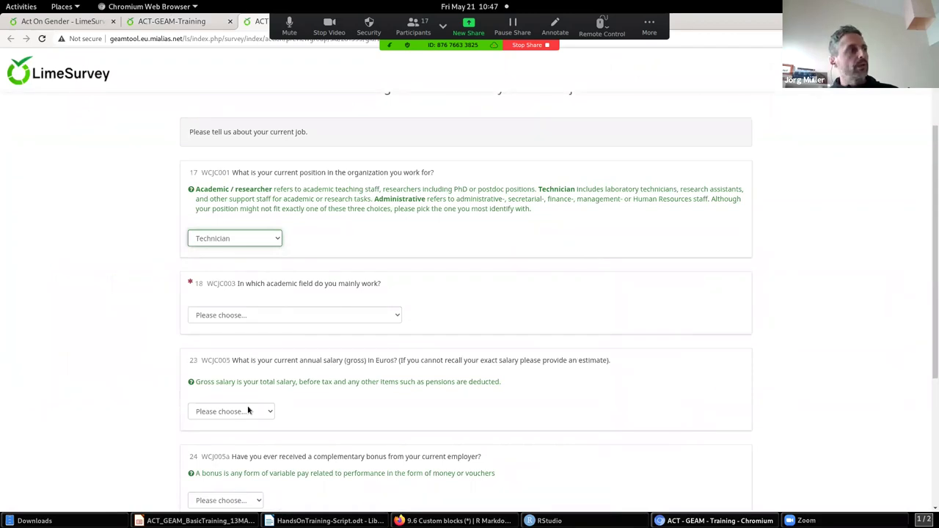
left_click(259, 240)
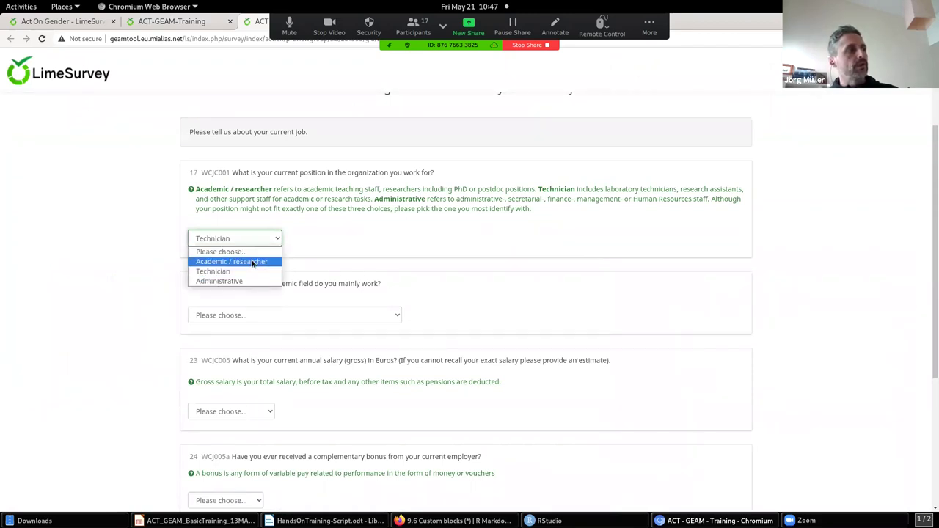
left_click(253, 262)
left_click(270, 245)
left_click(254, 271)
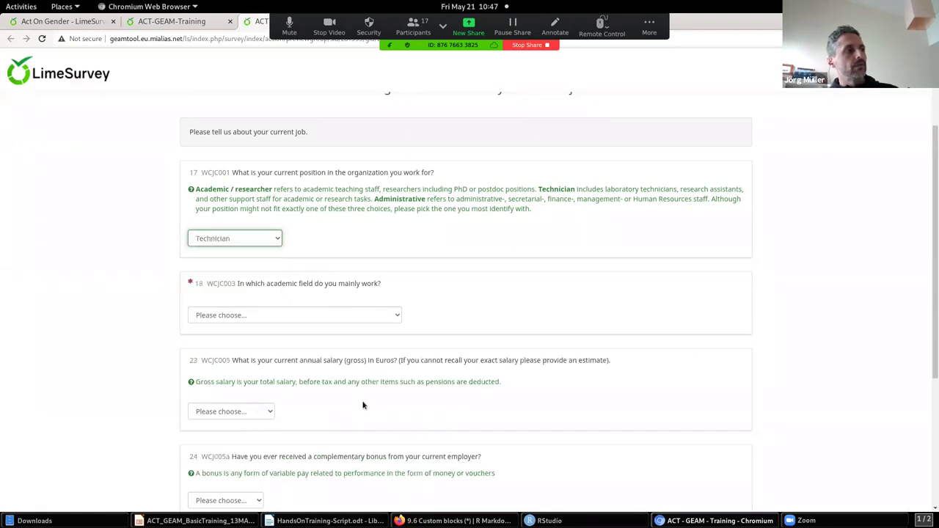
left_click(273, 243)
left_click(270, 267)
scroll(463, 360, "up", 2)
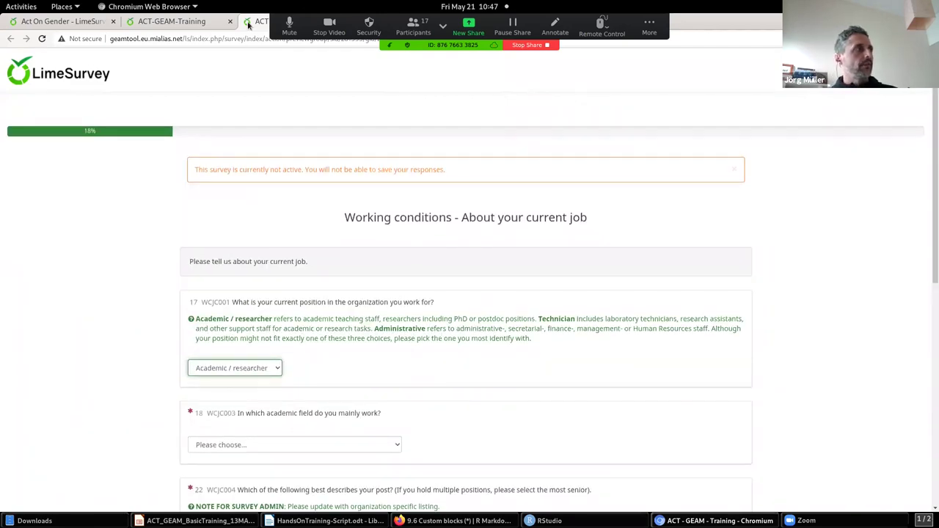
Step: Examine the Constant and Participant fields answer options in WCJC004's Conditions designer, and close the designer without adding a condition
left_click(178, 23)
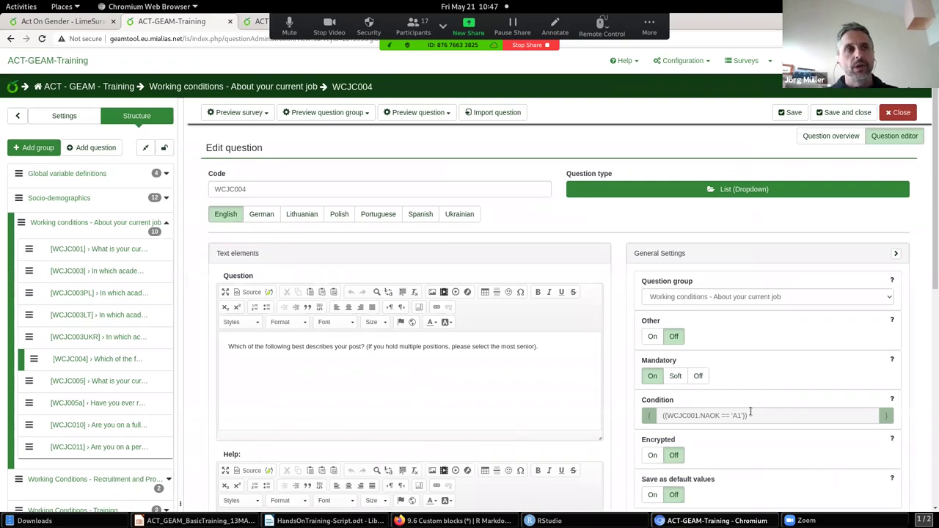
left_click(821, 136)
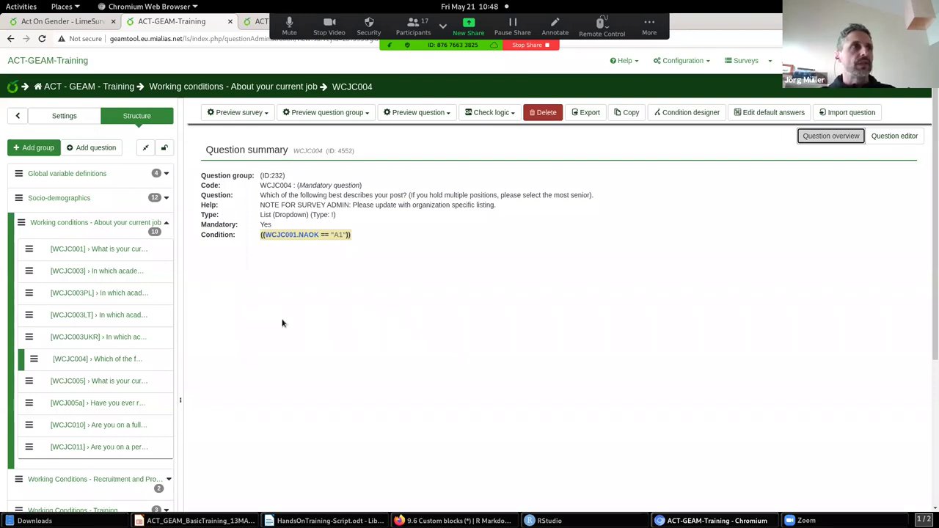
left_click(667, 115)
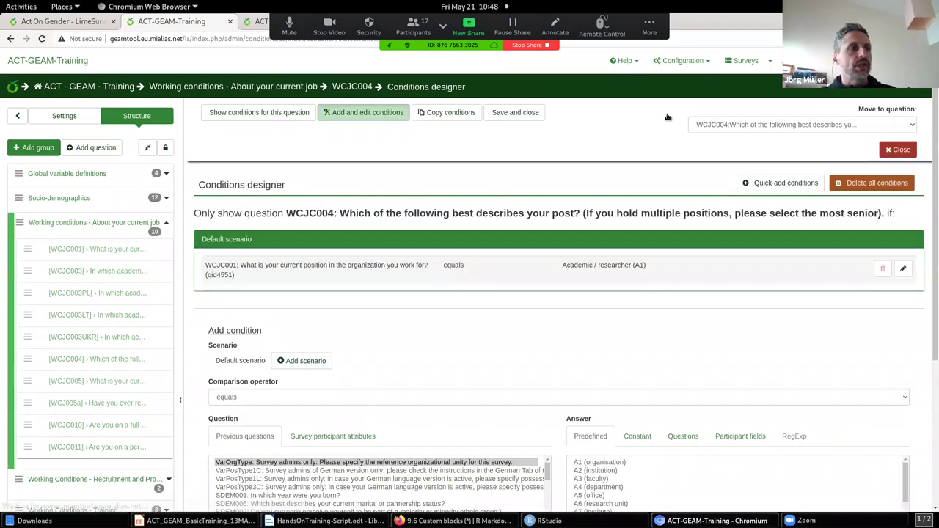
scroll(698, 299, "down", 5)
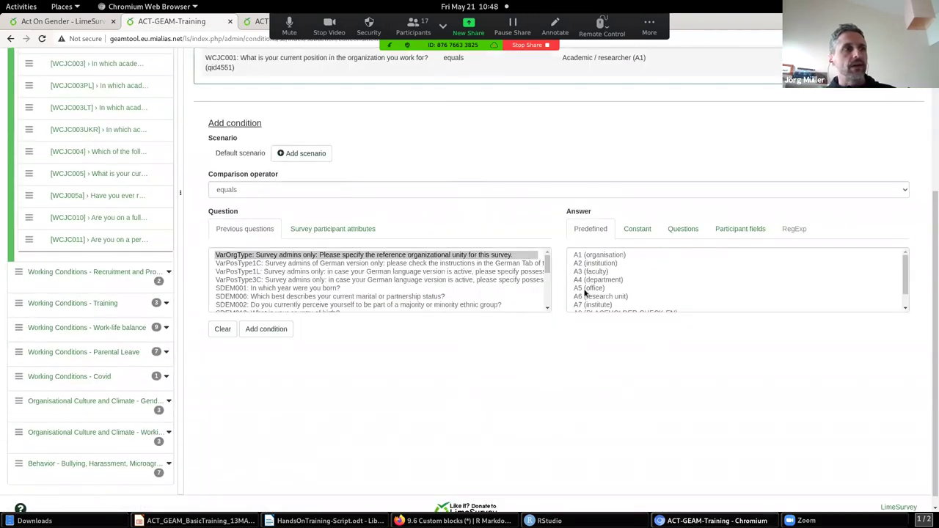
left_click(630, 230)
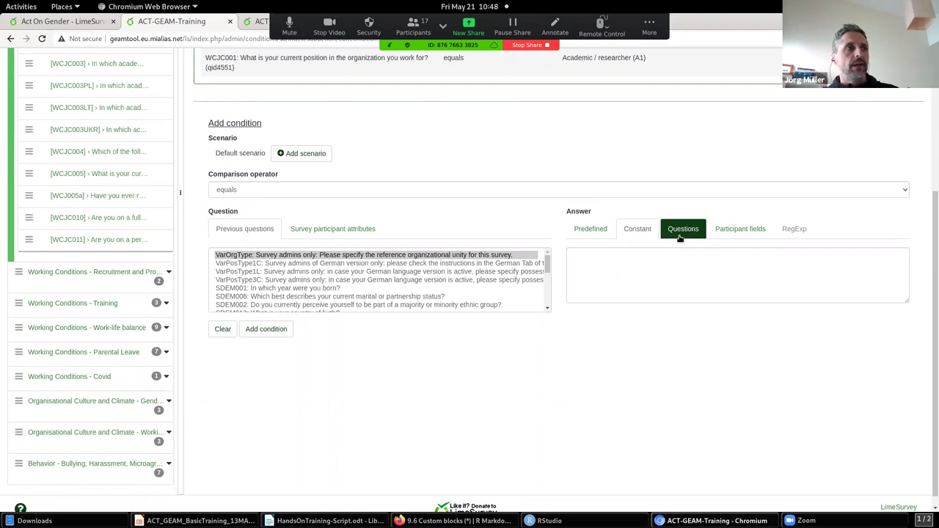
left_click(715, 231)
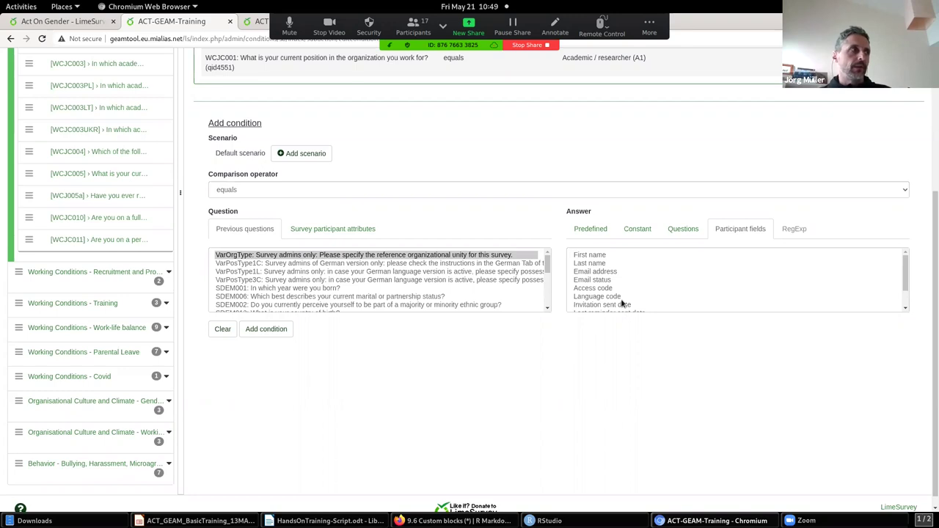
scroll(651, 498, "up", 4)
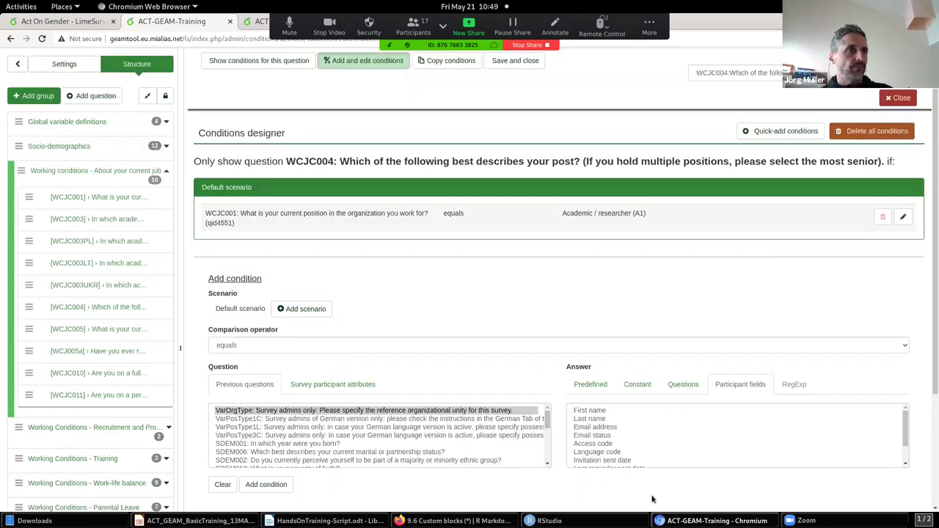
scroll(651, 499, "up", 2)
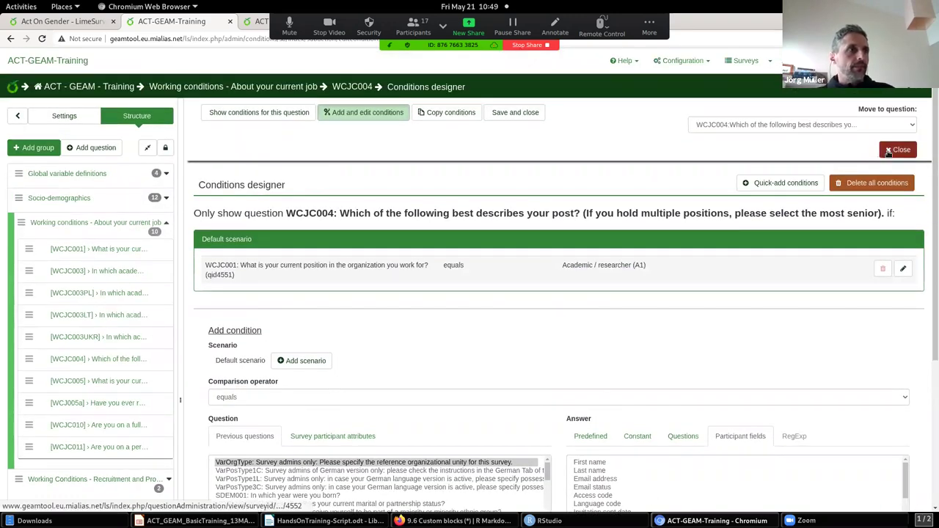
left_click(889, 151)
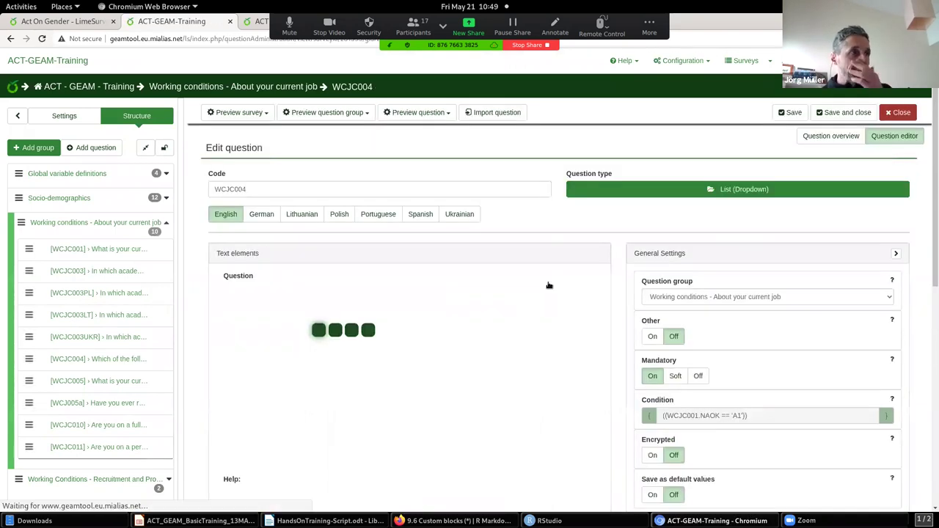
Step: Copy question WCJC004's condition expression ((WCJC001.NAOK == 'A1')) from its general settings
scroll(708, 301, "down", 3)
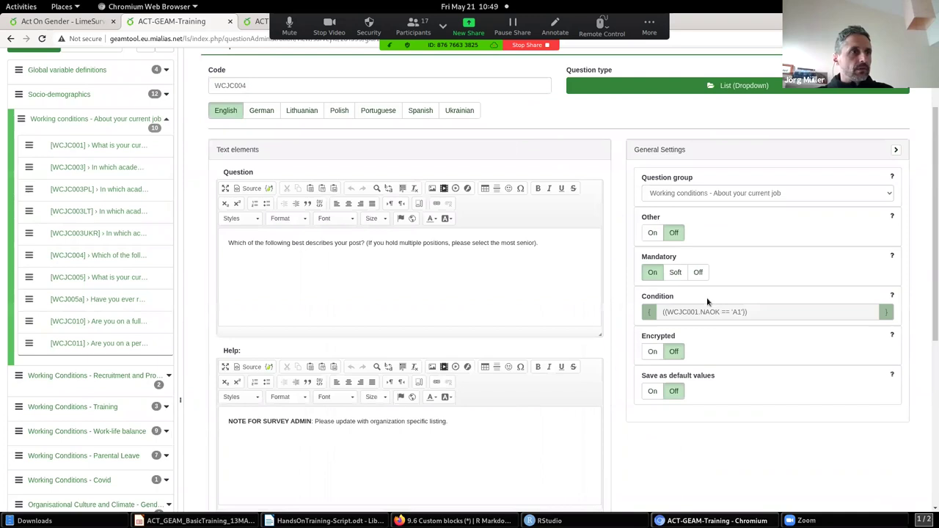
left_click_drag(751, 312, 657, 316)
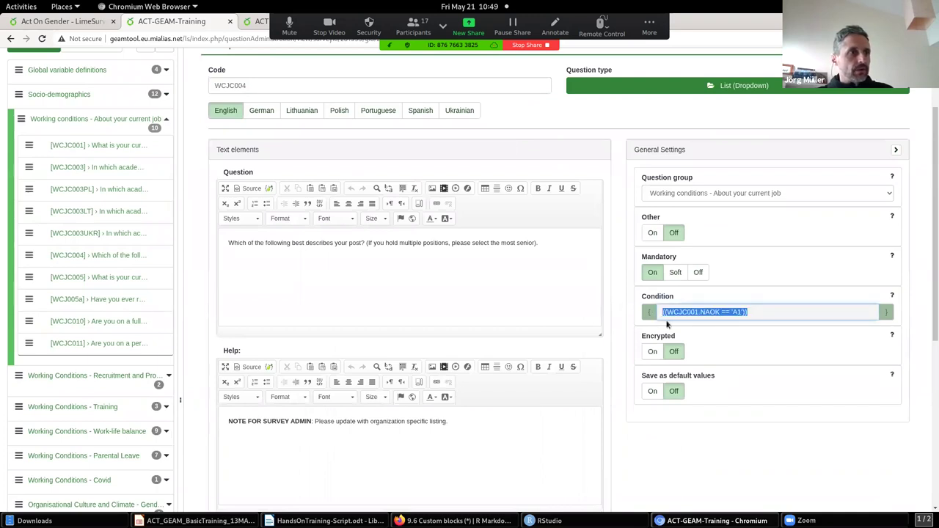
right_click(671, 308)
left_click(737, 323)
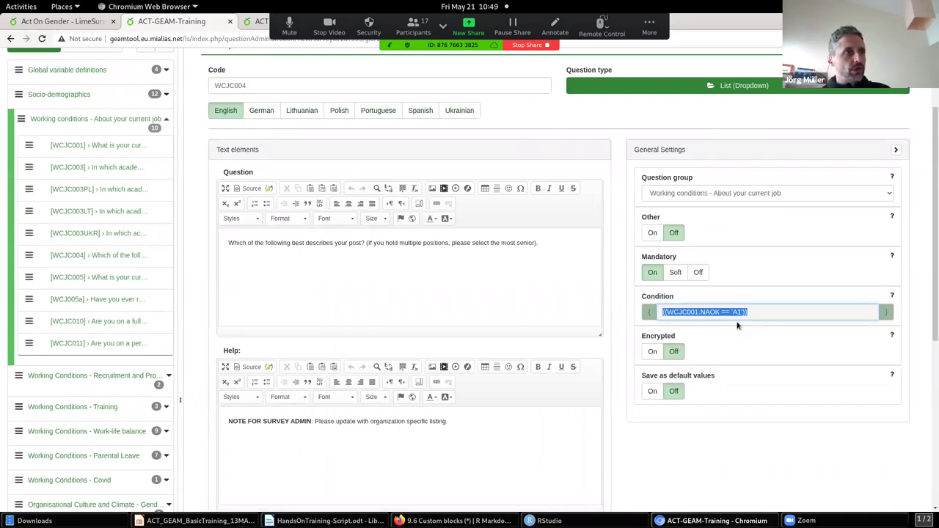
scroll(739, 404, "up", 3)
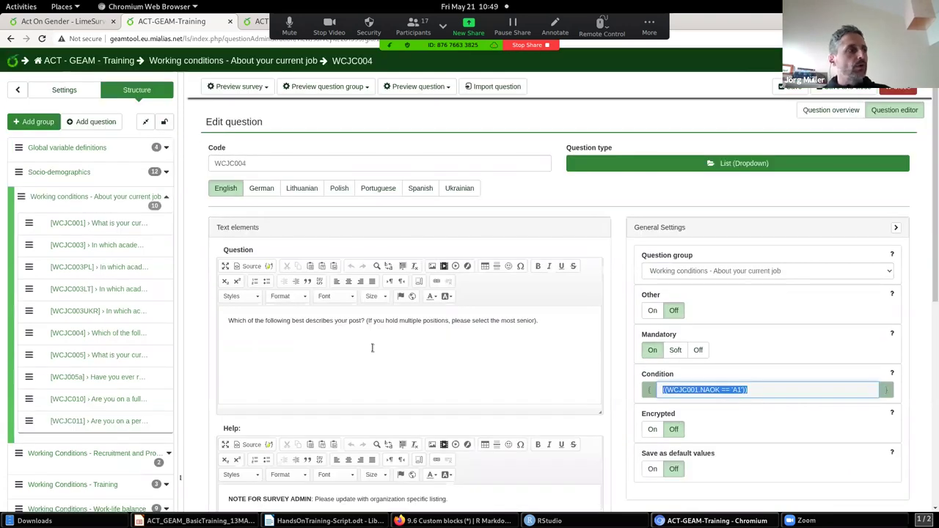
scroll(422, 369, "down", 5)
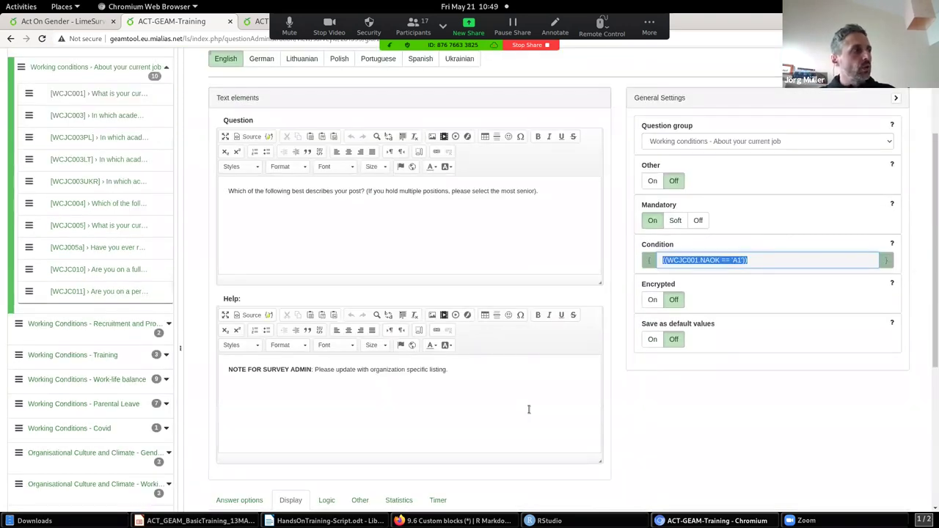
Step: Set the relevance equation of the group "Working Conditions - Recruitment and Promotion" to ((WCJC001.NAOK == 'A1')) and save the group
left_click(128, 325)
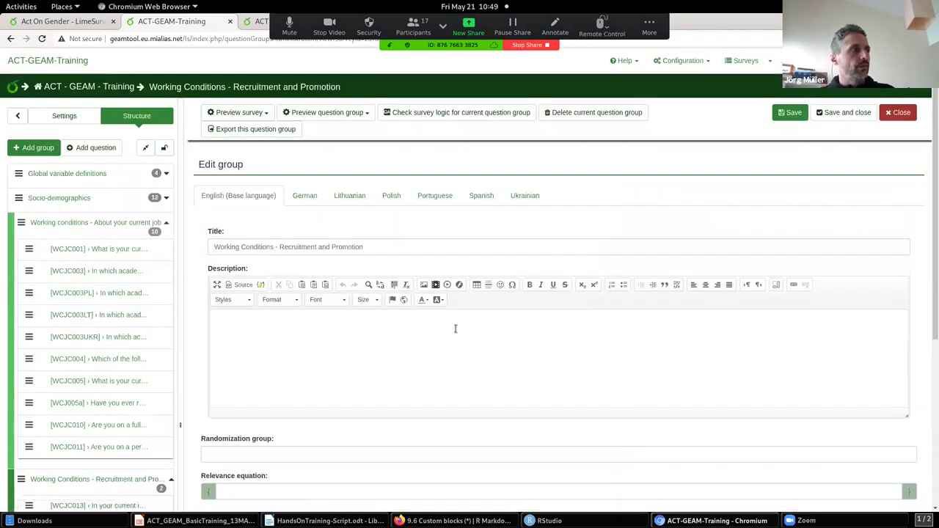
scroll(455, 328, "down", 2)
scroll(464, 342, "up", 1)
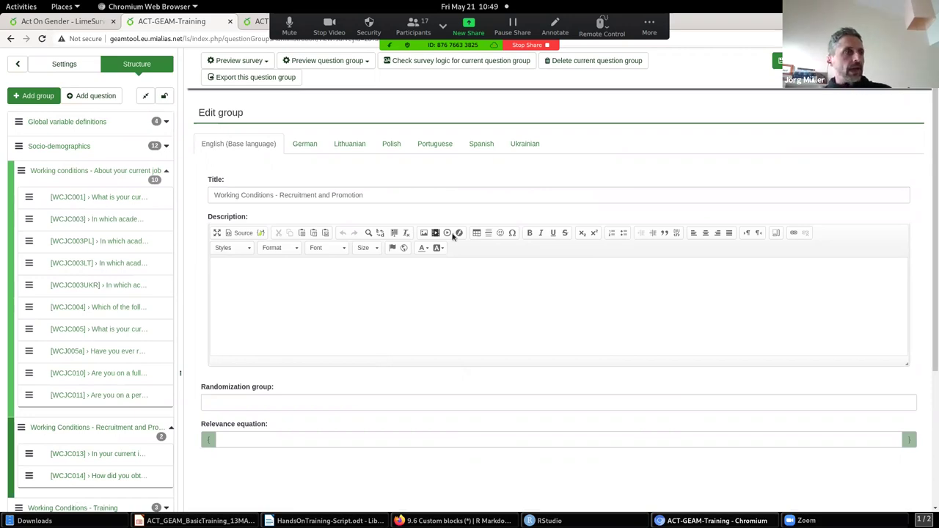
scroll(464, 205, "down", 4)
left_click(423, 306)
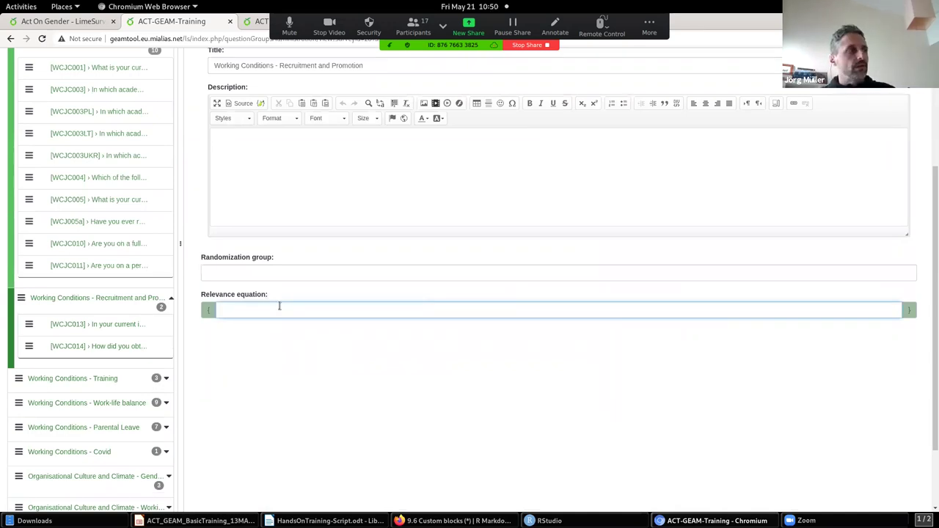
key("ctrl+v")
left_click(287, 386)
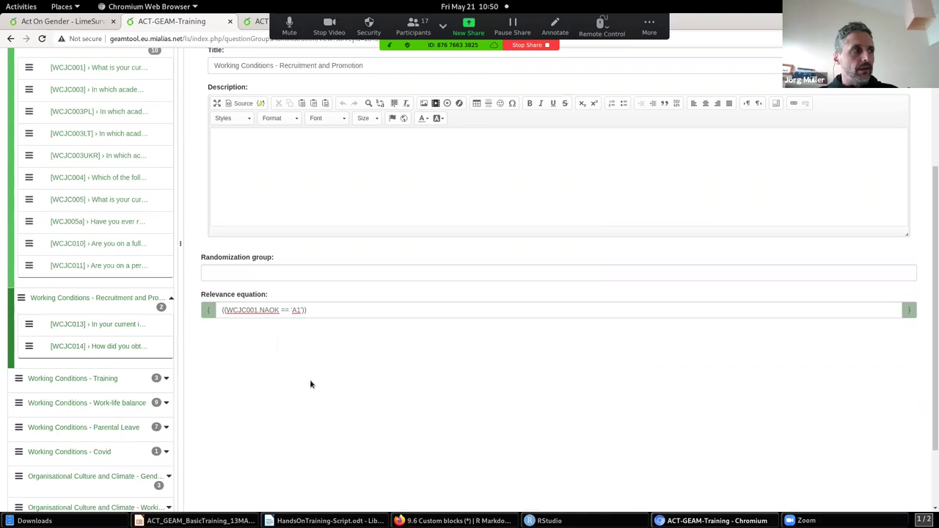
scroll(338, 428, "up", 3)
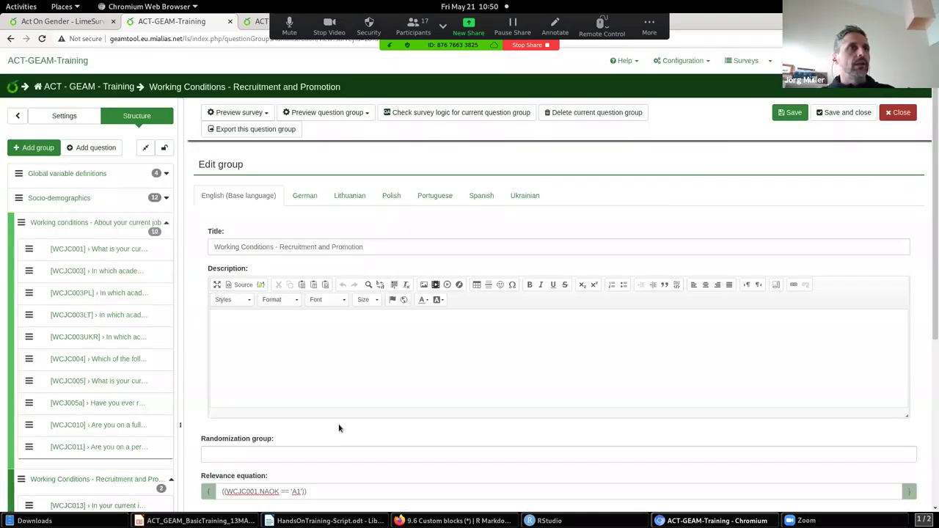
left_click(798, 117)
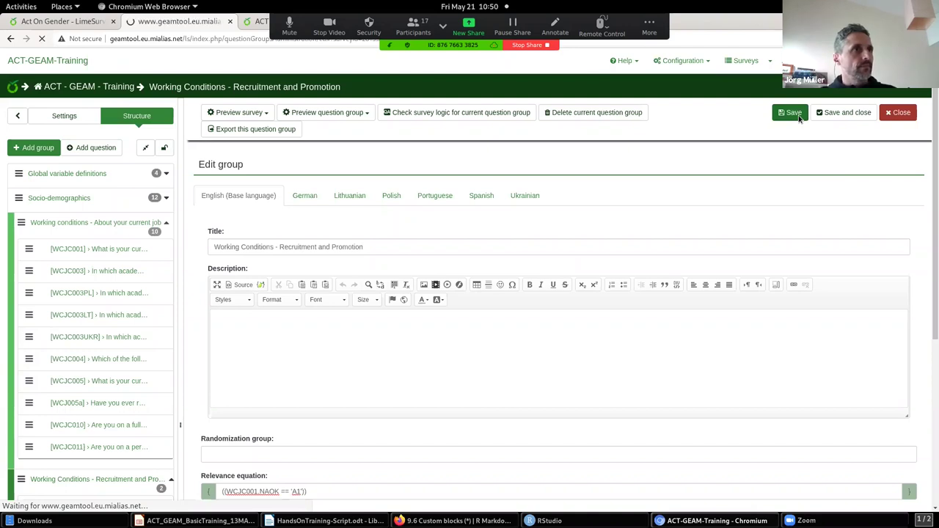
scroll(699, 278, "down", 2)
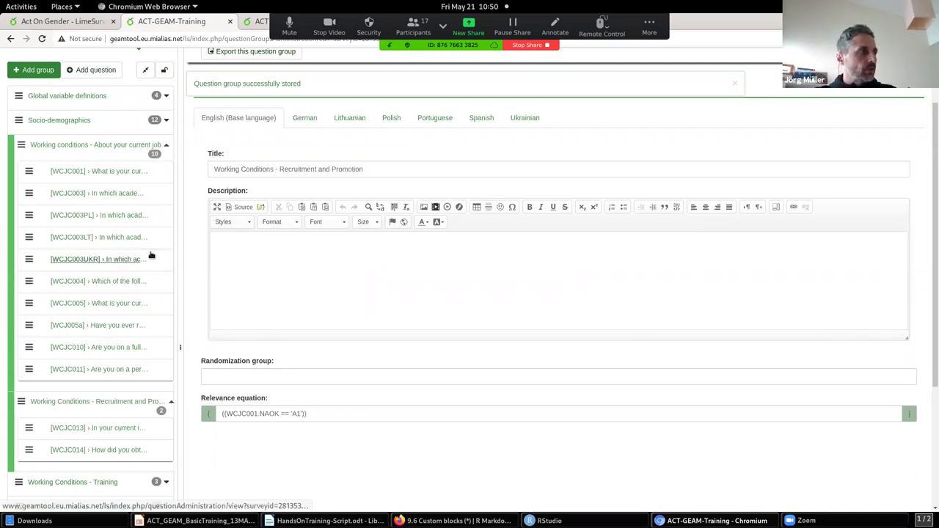
scroll(334, 301, "down", 2)
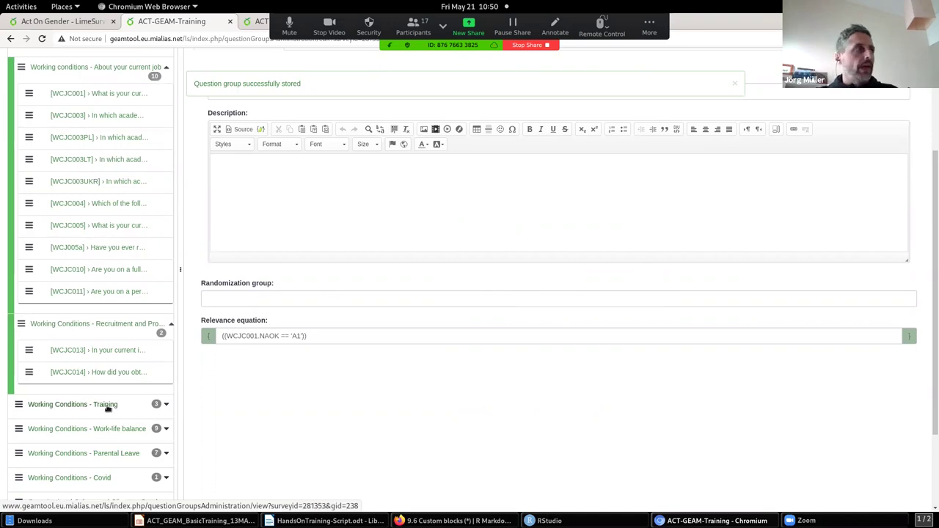
Step: Start an English preview of the whole survey and accept the data-processing consent to enter the questionnaire
scroll(443, 412, "up", 1)
scroll(443, 415, "up", 3)
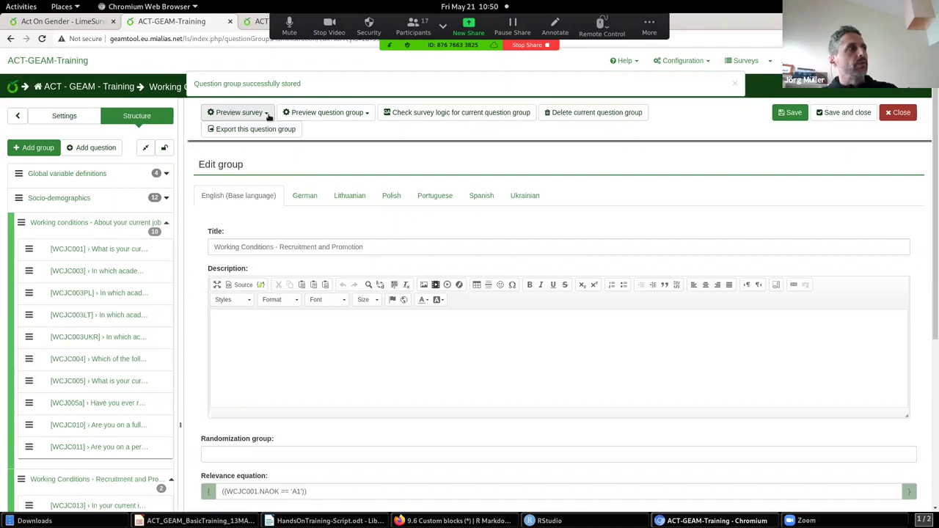
left_click(268, 114)
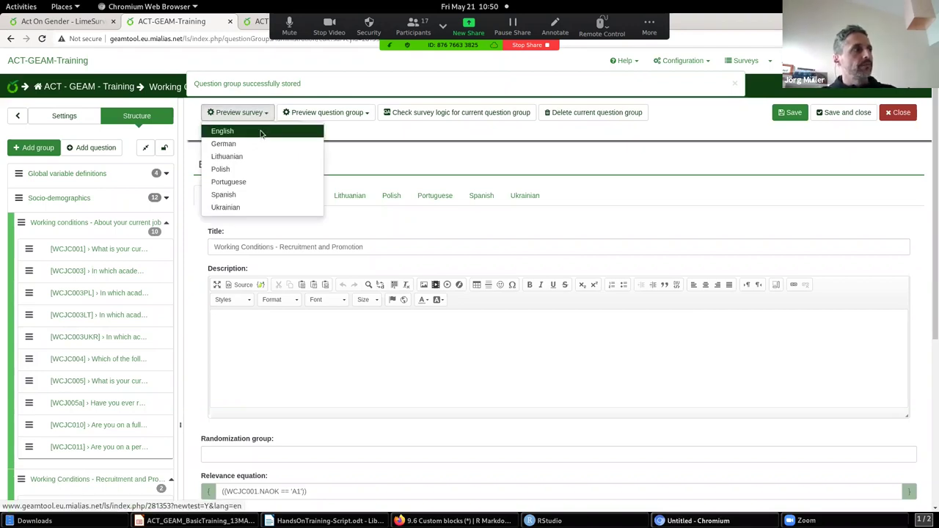
left_click(260, 131)
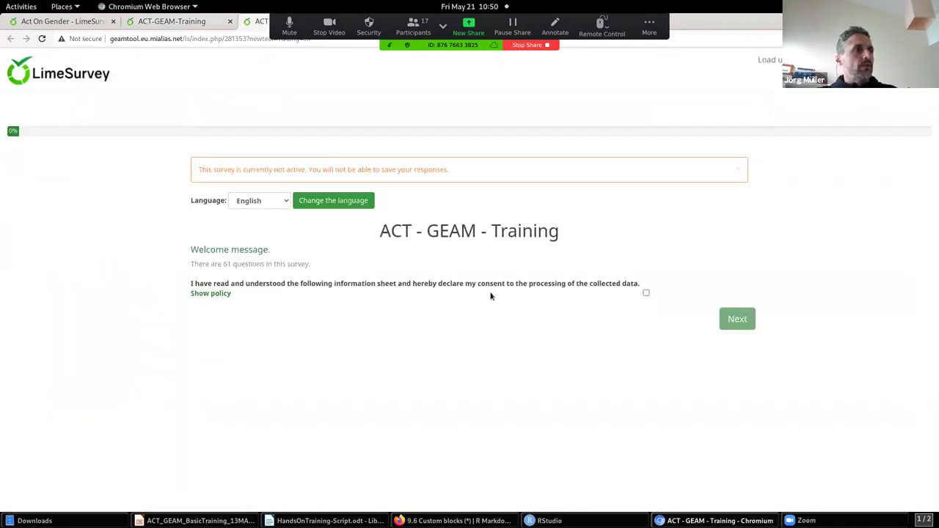
left_click(646, 294)
left_click(739, 328)
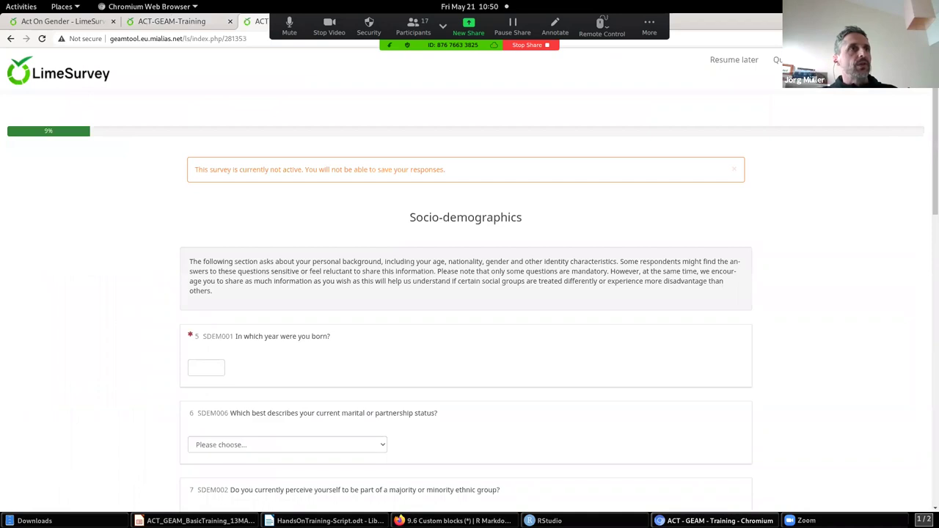
Step: Jump to the section "Working conditions - About your current job" in the preview and answer WCJC001 with Technician
left_click(835, 60)
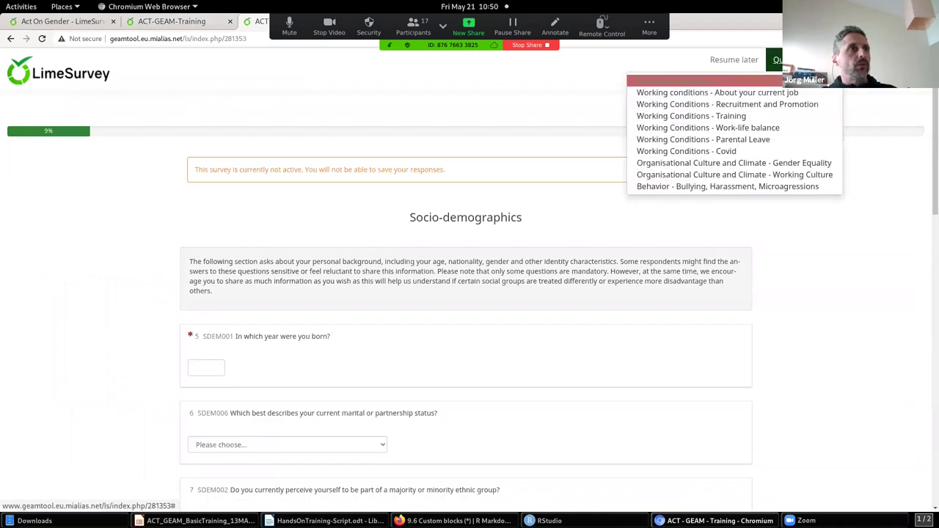
left_click(829, 98)
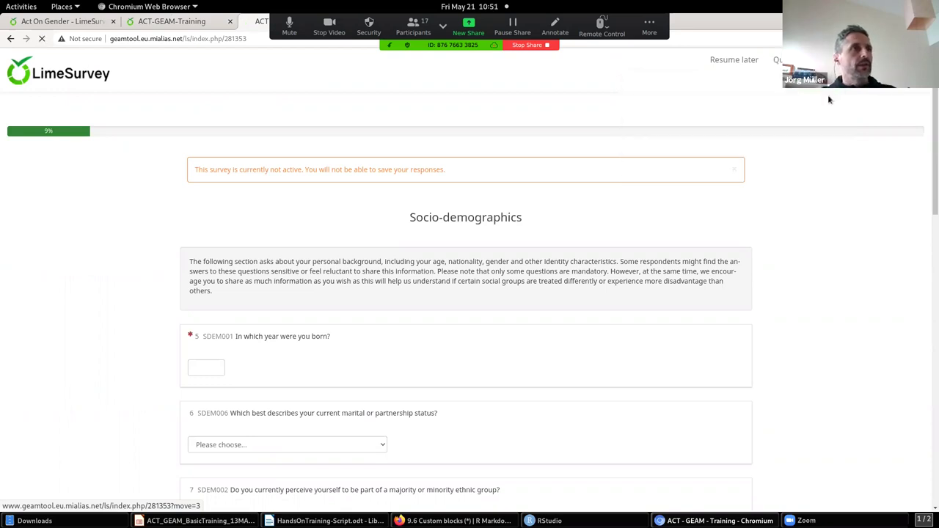
scroll(781, 264, "down", 2)
scroll(781, 269, "up", 1)
left_click(278, 292)
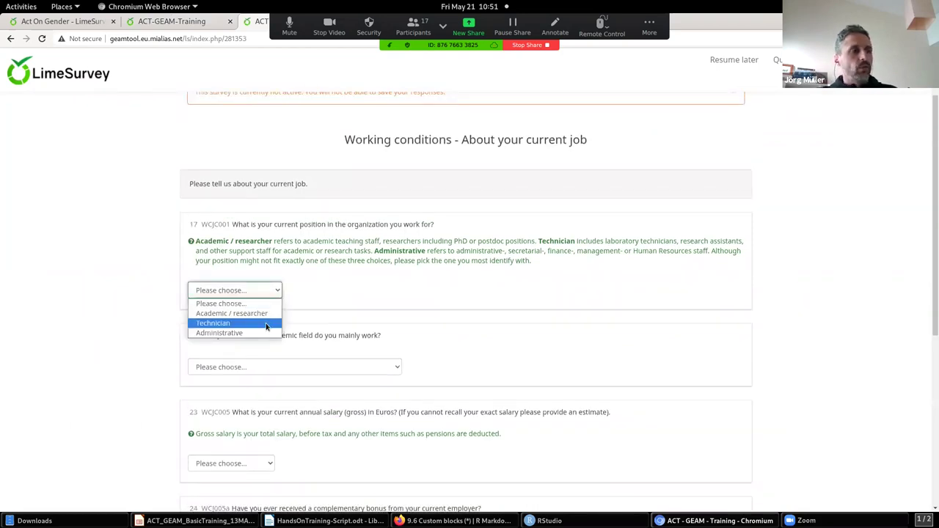
left_click(267, 324)
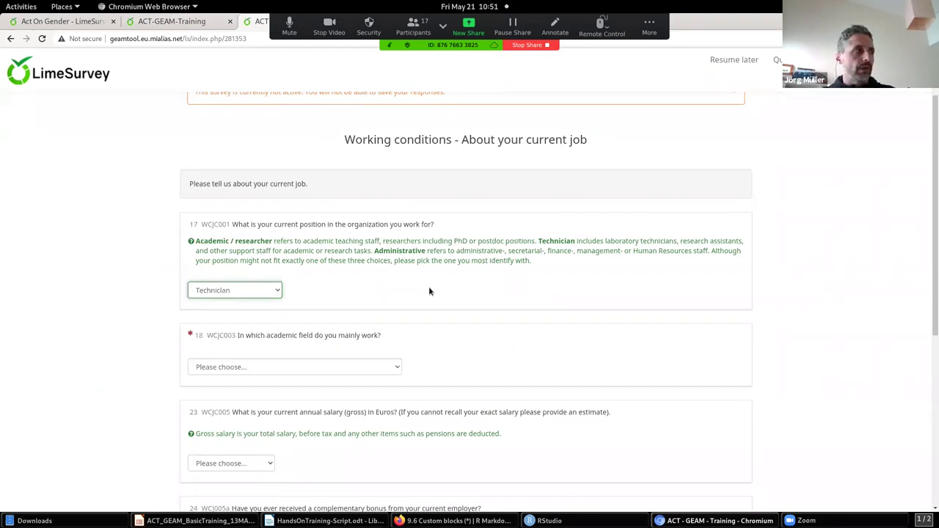
Step: Answer WCJC003 with Archaeology and the annual salary question WCJC005 with €20,001 - €30,000
scroll(429, 291, "down", 3)
left_click(316, 211)
left_click(307, 265)
left_click(242, 314)
left_click(244, 338)
Step: Answer the bonus question Prefer not to say, choose Full-time and Permanent/open-ended for the contract questions, and continue to the following section
scroll(245, 388, "down", 2)
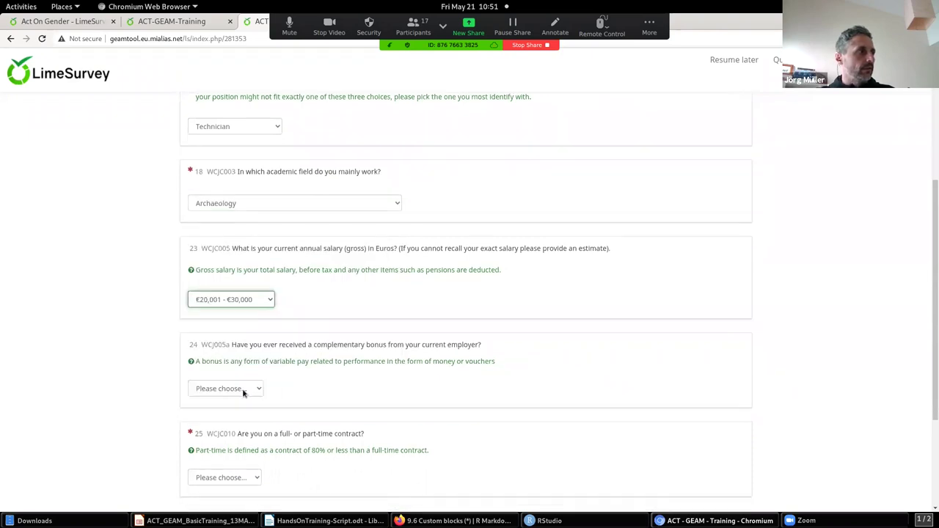
left_click(234, 318)
left_click(229, 359)
scroll(230, 345, "down", 2)
left_click(230, 314)
left_click(232, 348)
left_click(217, 405)
left_click(220, 427)
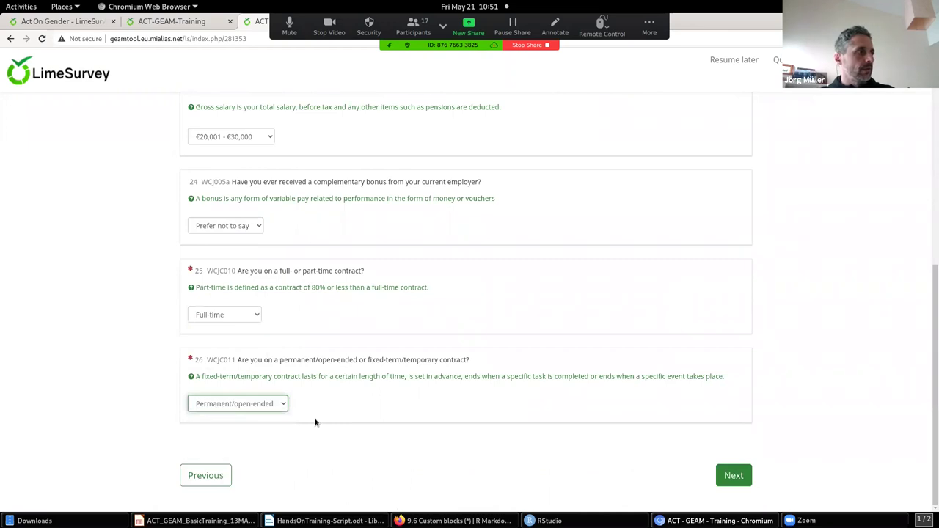
left_click(734, 479)
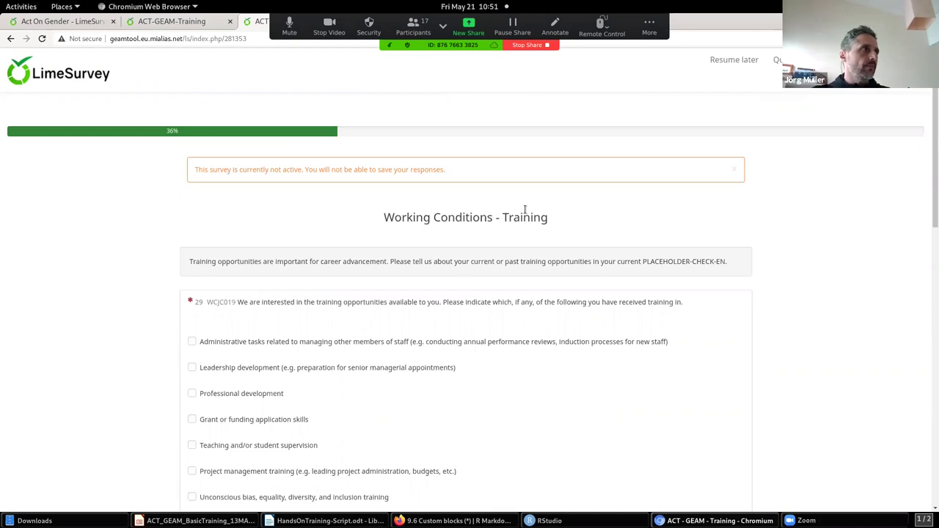
Step: Return to the survey editor and review the relevance equation of the Recruitment and Promotion group
left_click(199, 25)
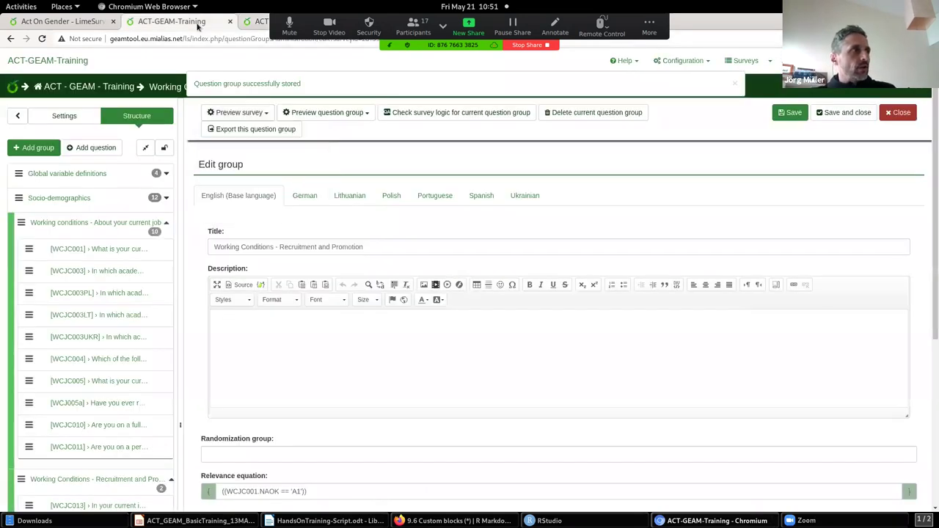
scroll(110, 359, "down", 4)
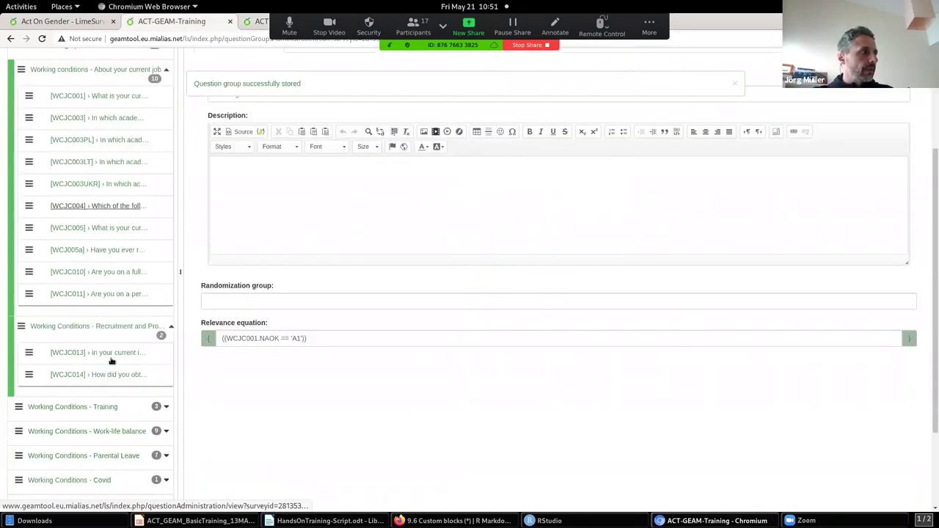
scroll(114, 360, "down", 1)
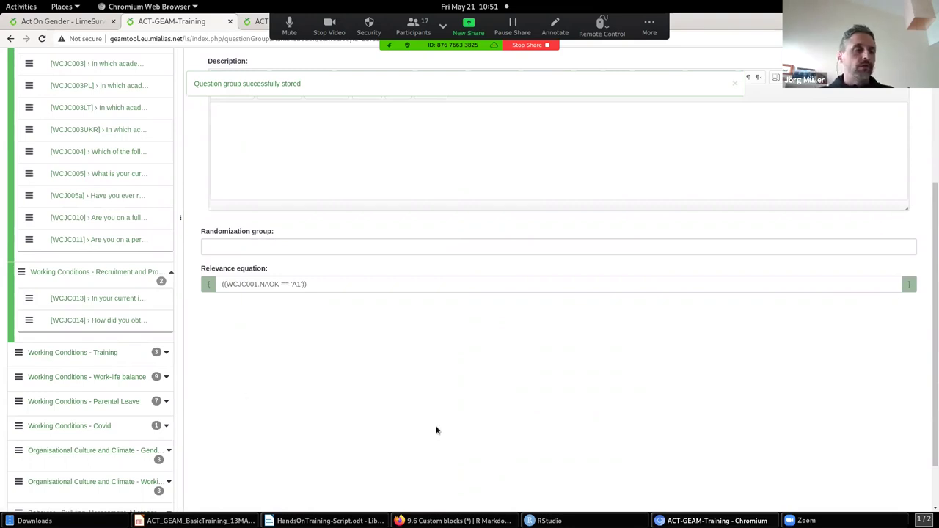
scroll(452, 425, "up", 3)
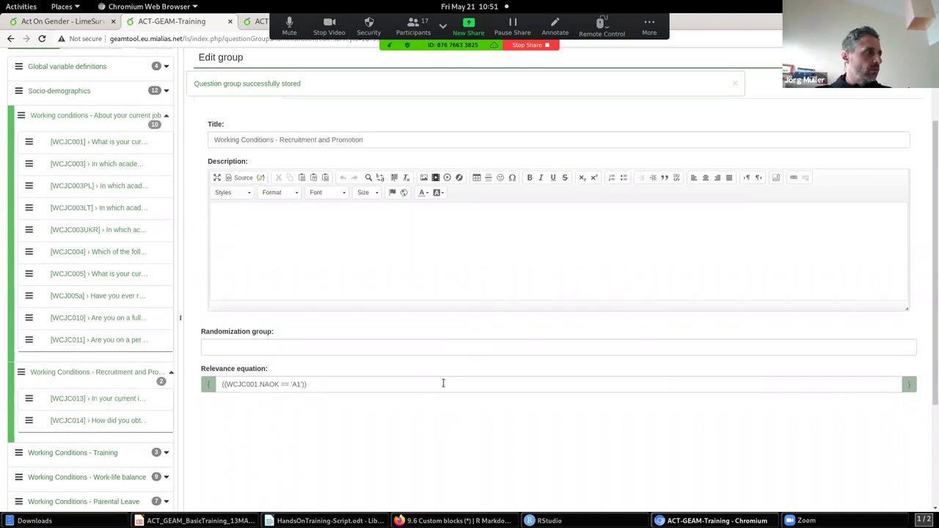
scroll(443, 386, "down", 3)
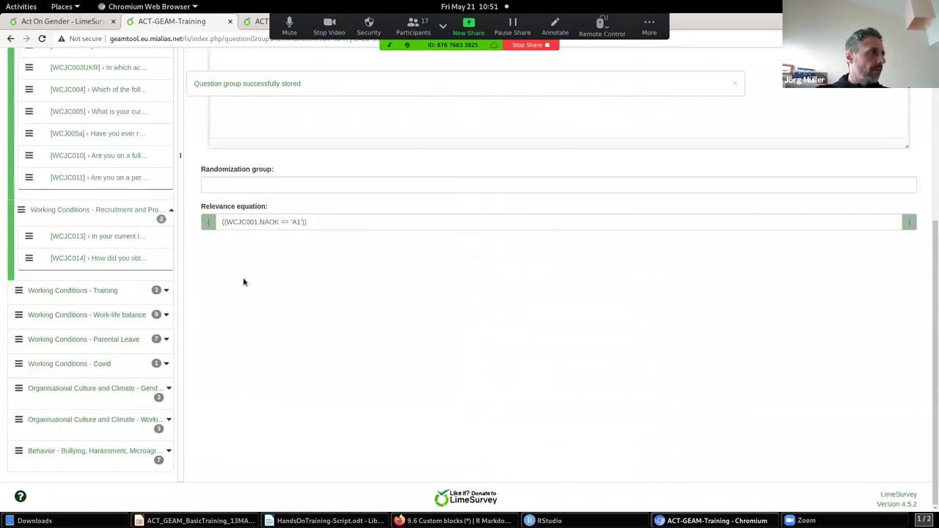
Step: Open question EWCS88JobSatisfact1 in the Work-life balance group and examine its answer options
left_click(167, 318)
scroll(313, 326, "down", 3)
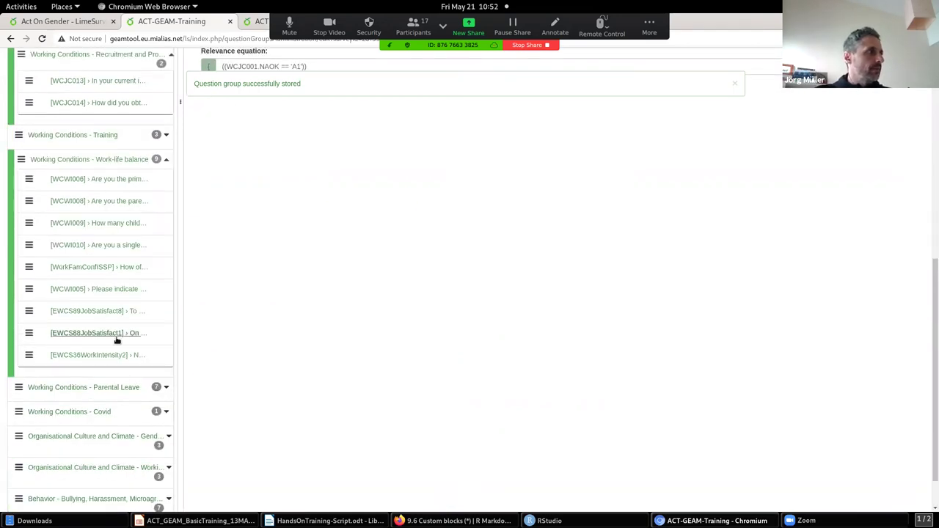
left_click(105, 335)
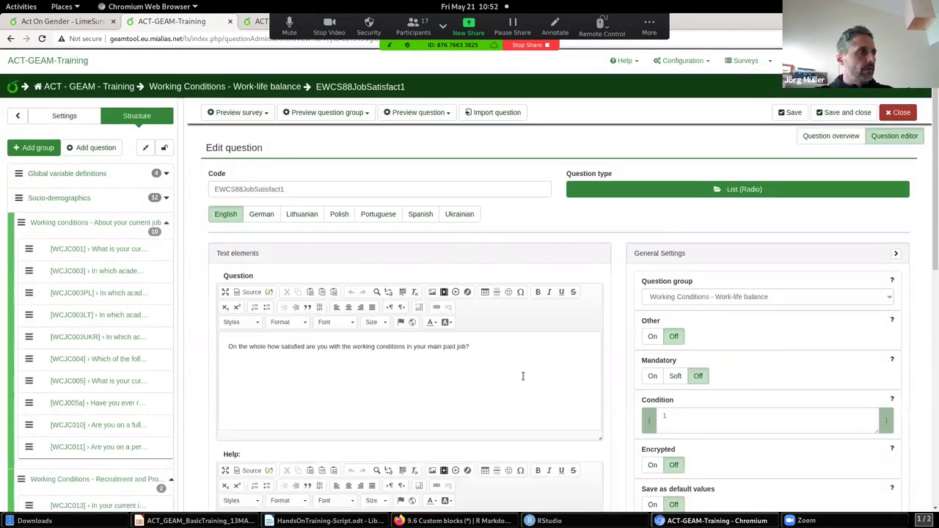
scroll(523, 378, "down", 5)
scroll(521, 382, "down", 3)
left_click(242, 161)
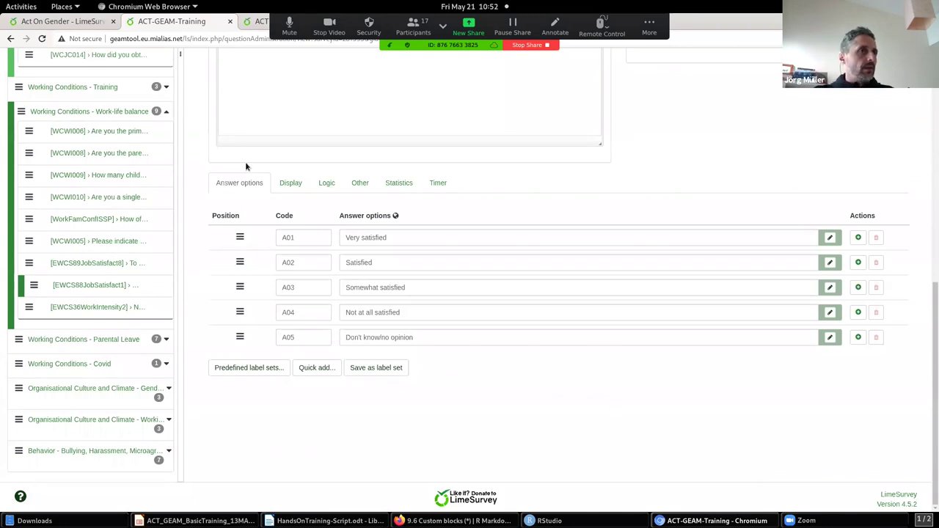
scroll(402, 444, "up", 5)
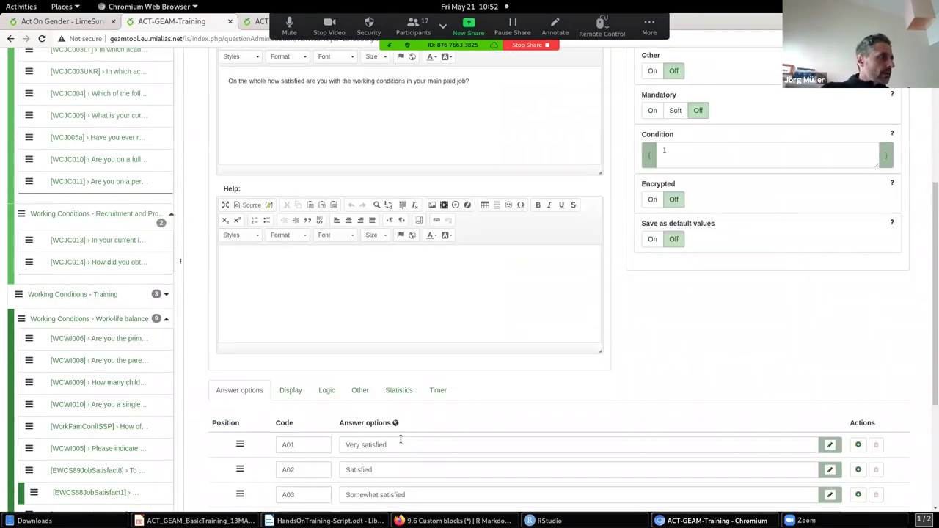
scroll(130, 346, "down", 2)
scroll(129, 348, "up", 2)
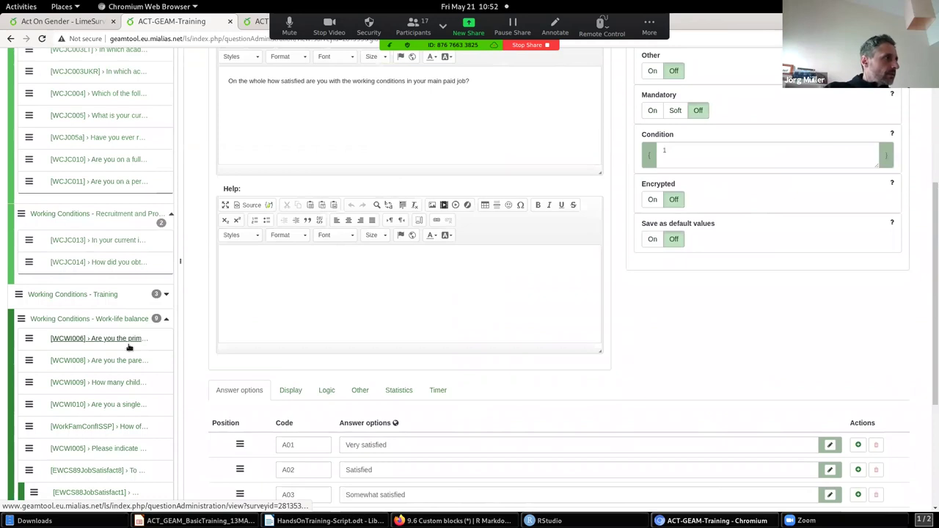
scroll(129, 346, "down", 3)
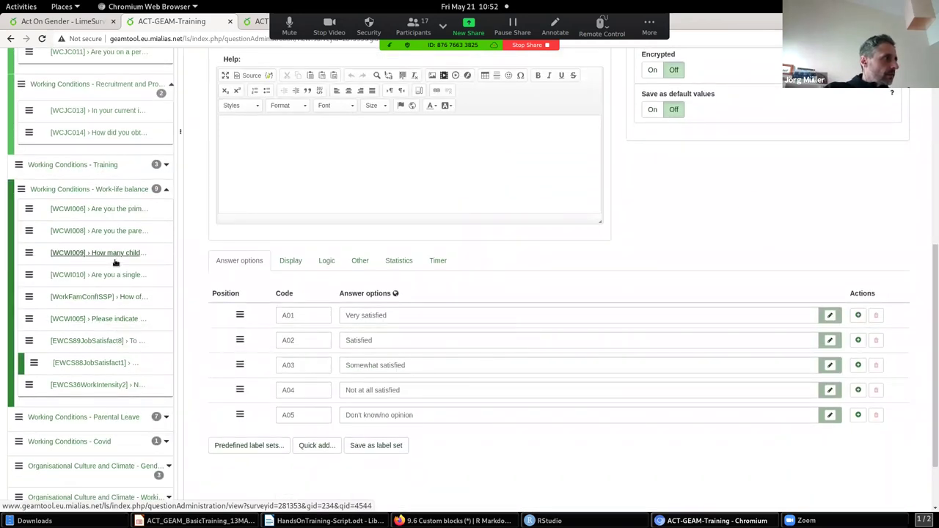
scroll(115, 309, "down", 2)
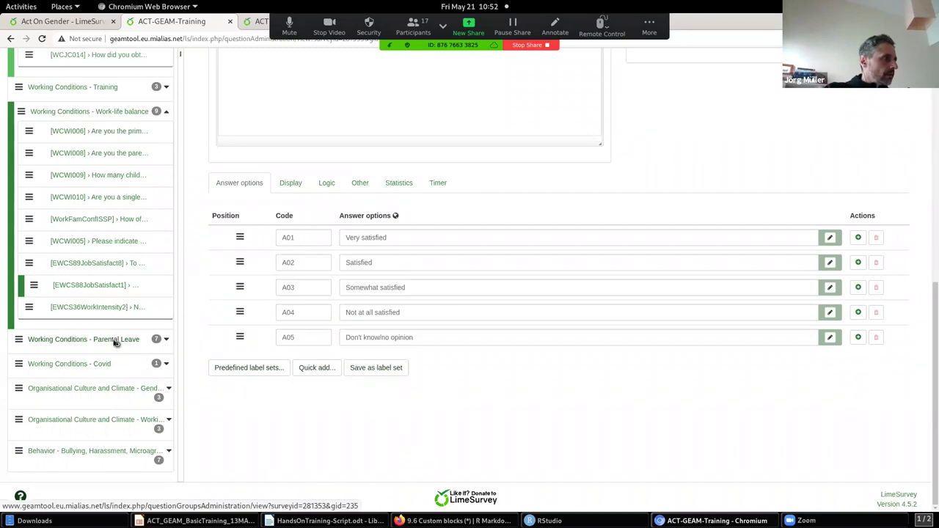
Step: Open question WCWI021 in the Parental Leave group and examine its condition and its subquestions' relevance equations
left_click(115, 342)
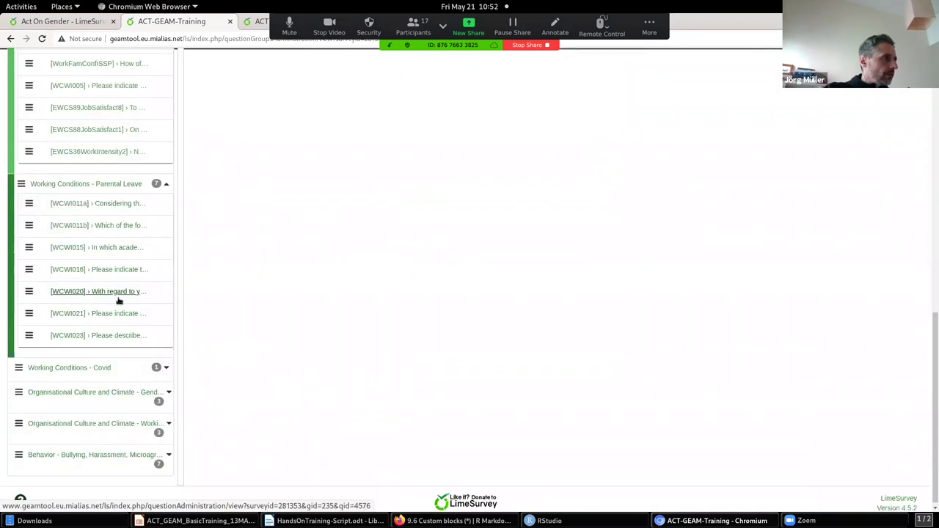
left_click_drag(118, 321, 121, 323)
scroll(296, 422, "down", 10)
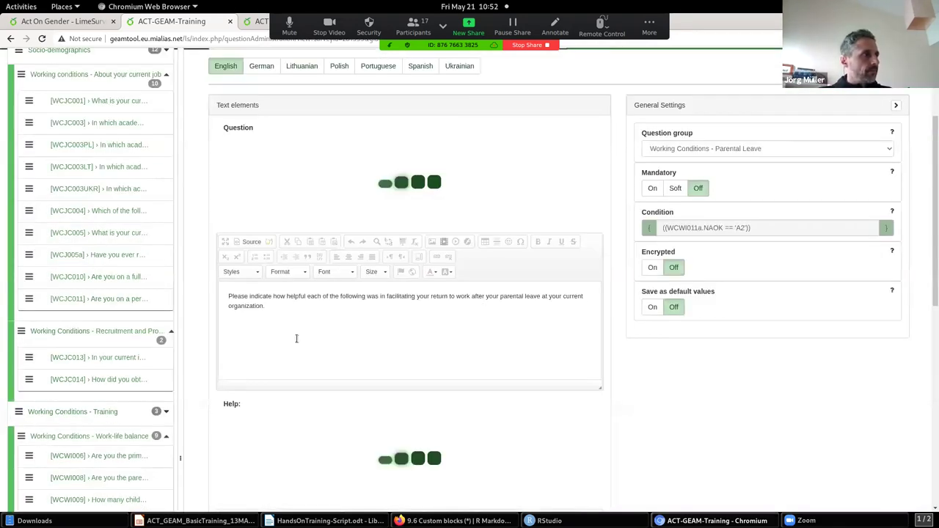
left_click(251, 189)
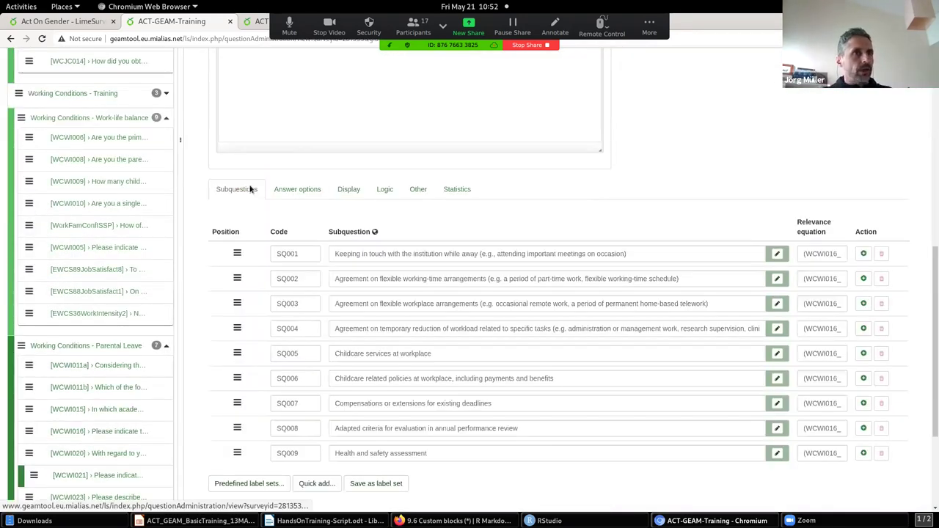
scroll(666, 359, "up", 6)
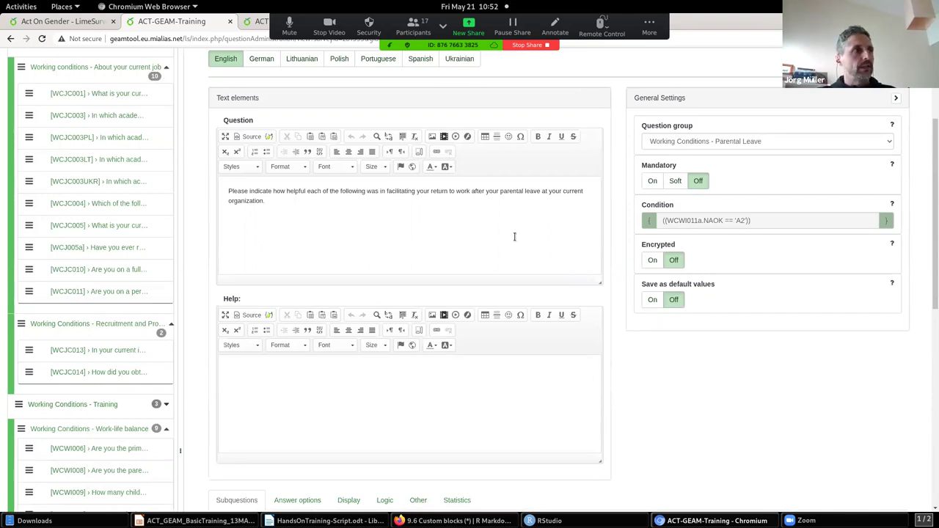
scroll(513, 237, "down", 5)
scroll(514, 237, "up", 1)
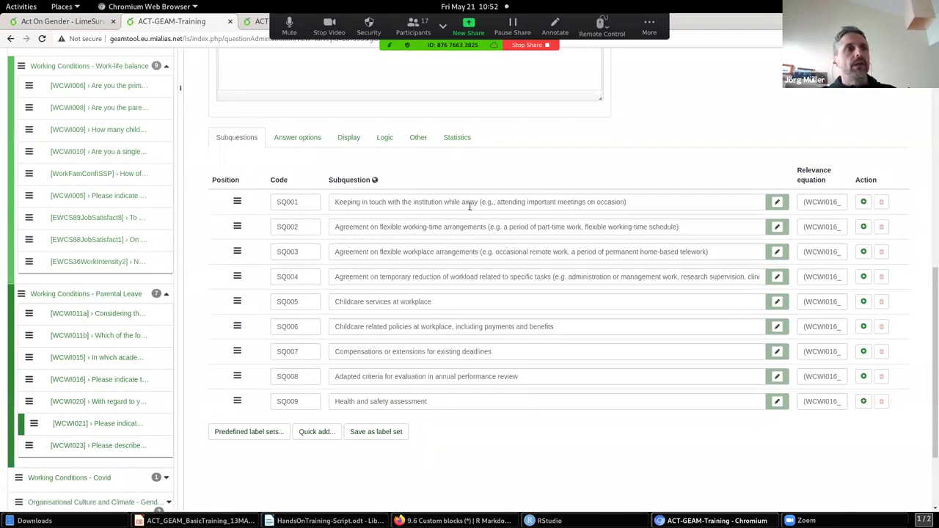
Step: Complete the relevance equation of WCWI021's subquestion SQ001 as (WCWI016_SQ001.NAOK == "A4"))
left_click(818, 201)
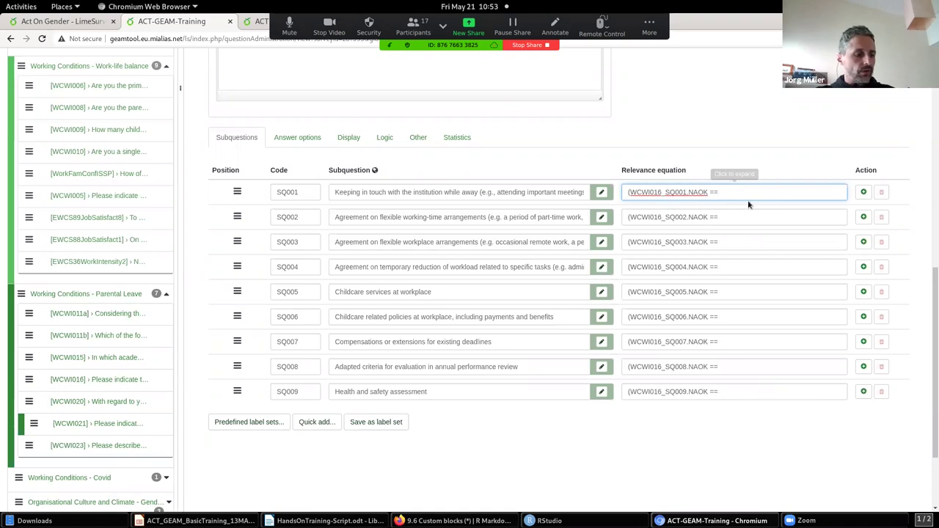
type("A1")
type("$")
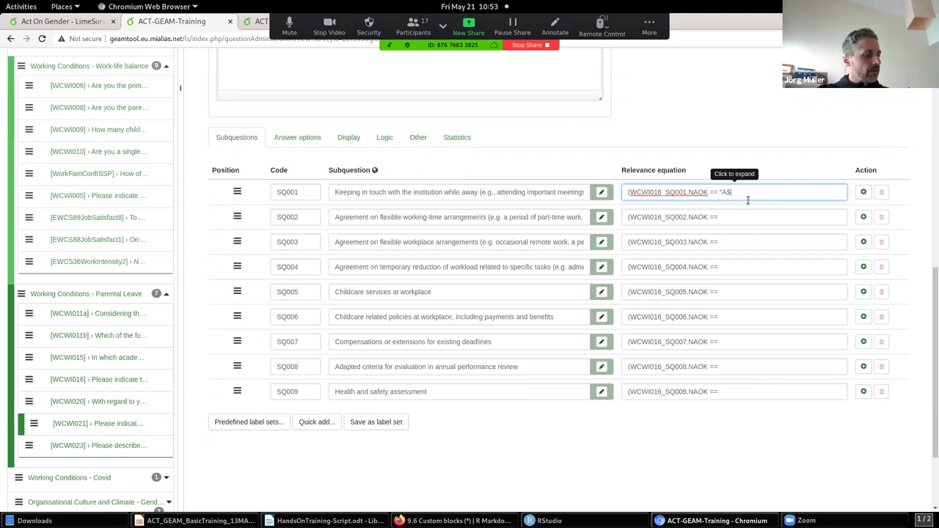
type(")")
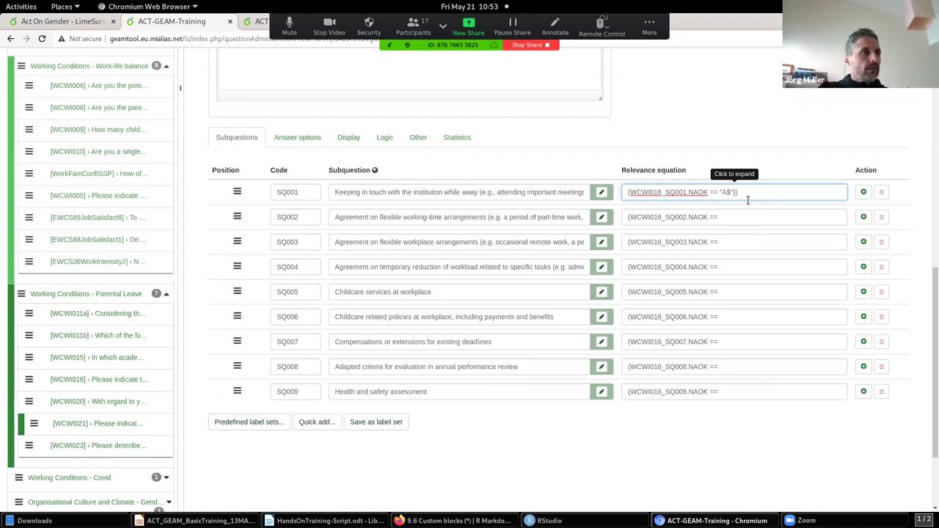
key("BackSpace")
type("4")
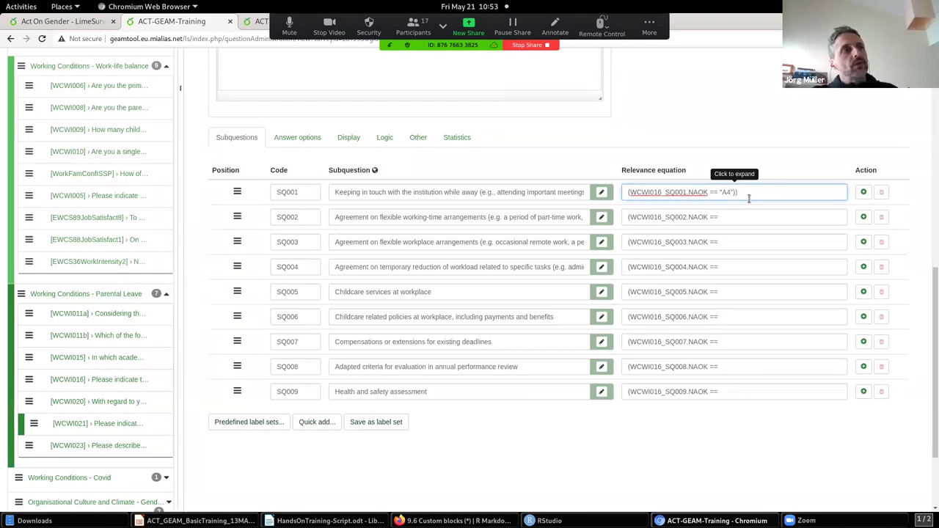
key("Home")
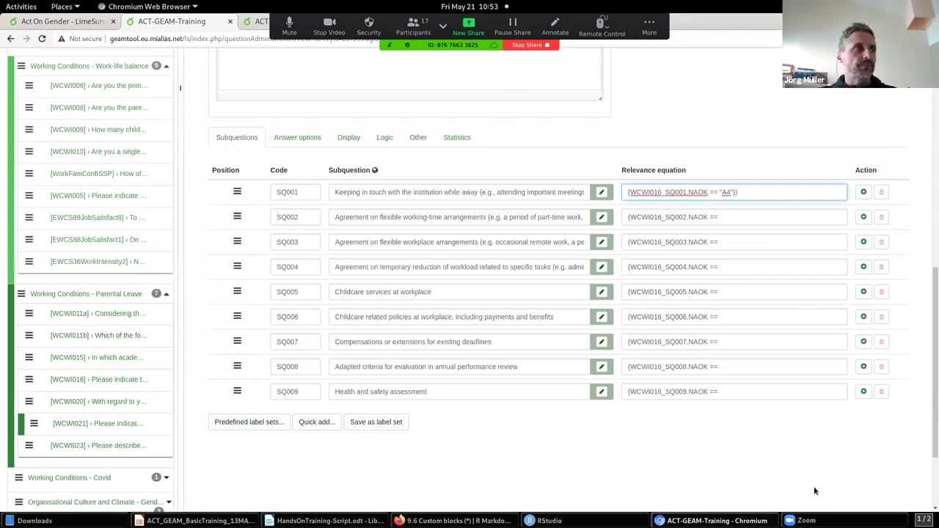
scroll(730, 492, "up", 8)
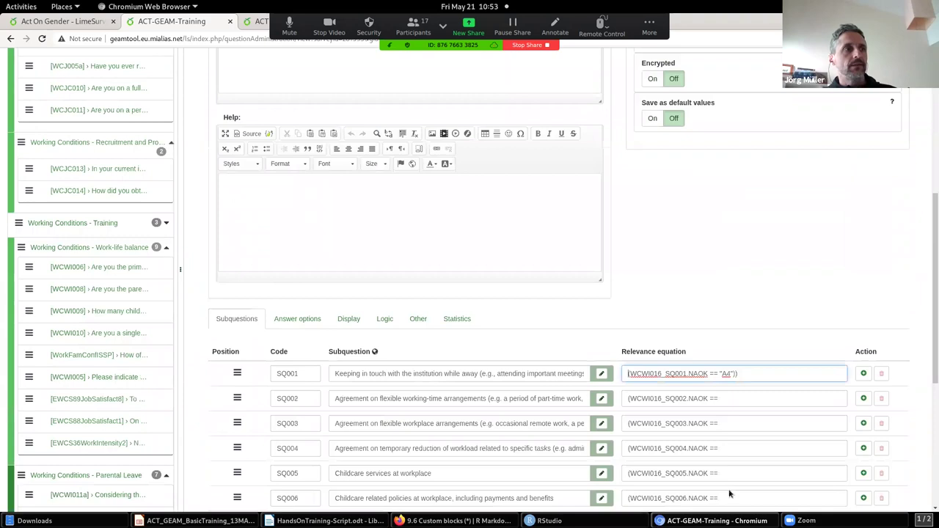
scroll(729, 492, "up", 3)
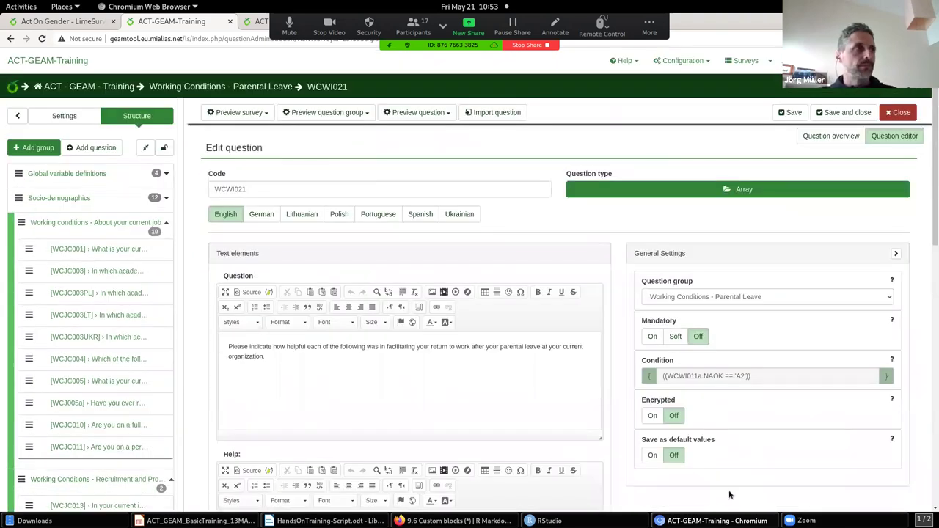
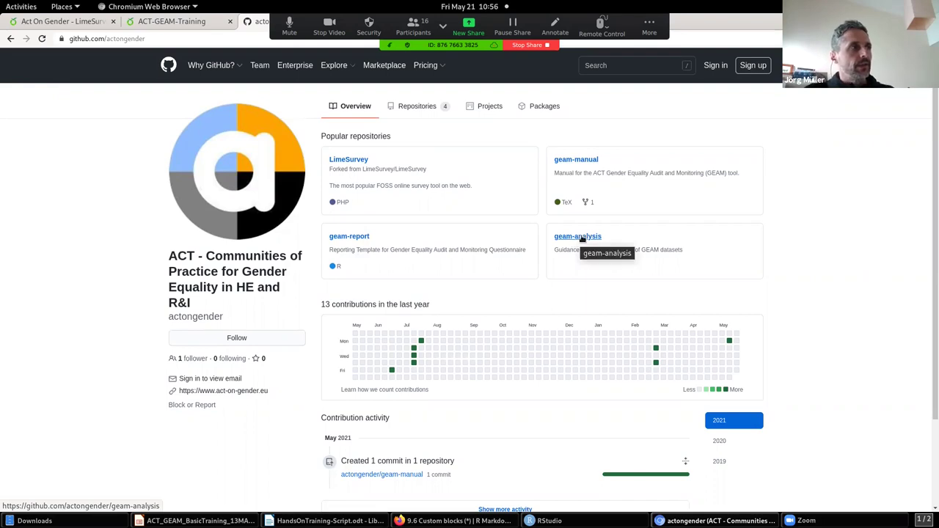
Step: Open the geam-report repository and review its file list and the README instructions for the reporting template
left_click(349, 237)
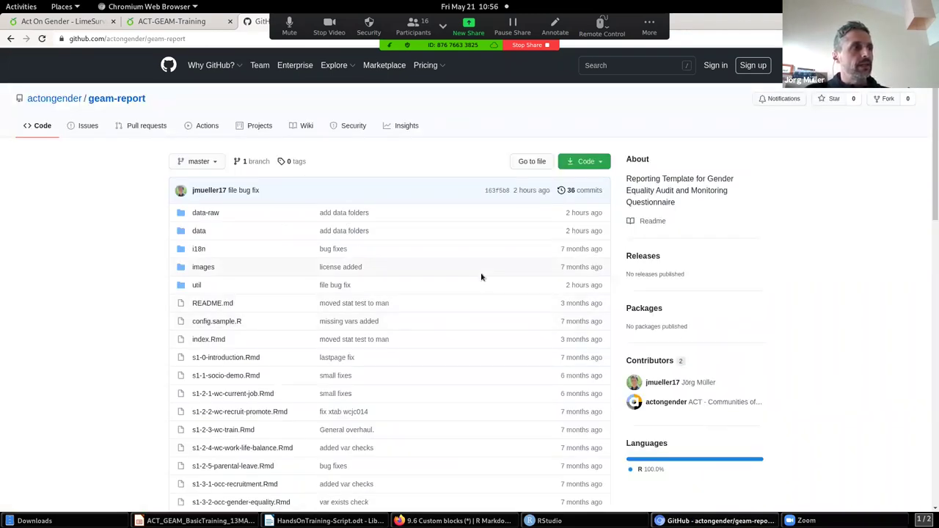
scroll(497, 256, "down", 5)
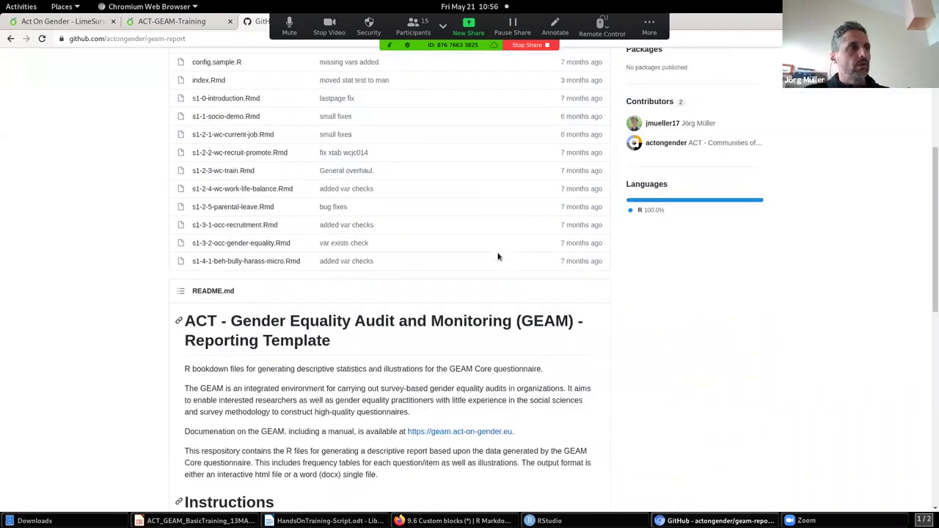
scroll(502, 261, "up", 5)
scroll(445, 297, "down", 6)
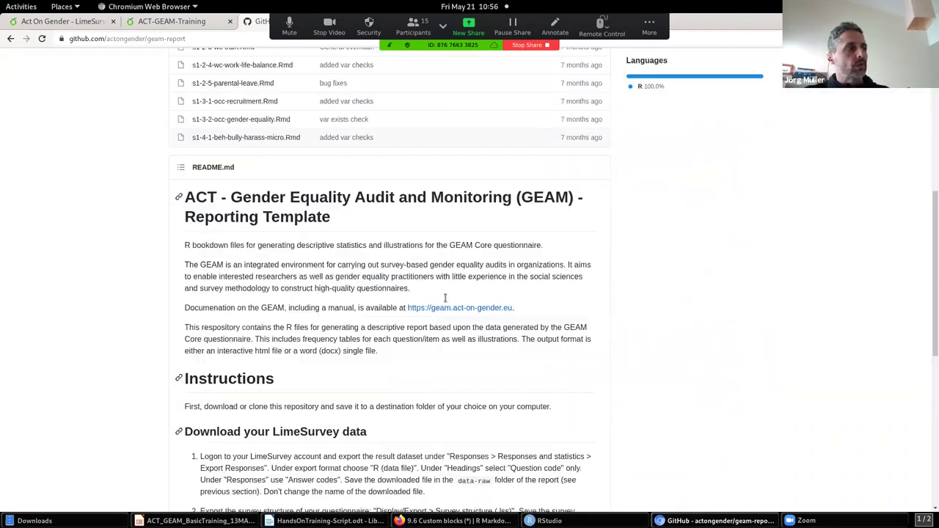
scroll(383, 370, "down", 4)
scroll(386, 362, "up", 9)
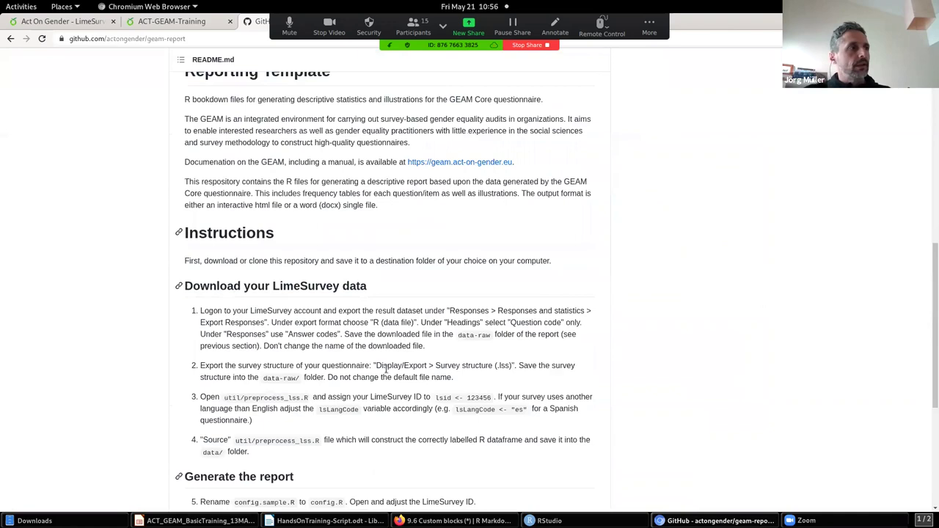
scroll(386, 363, "up", 2)
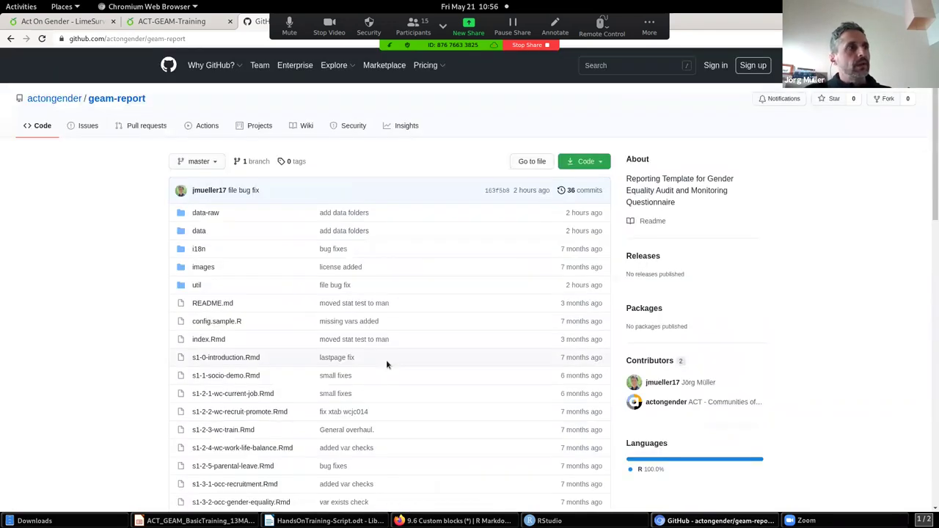
Step: Download the geam-report repository as a ZIP archive and extract it in the Downloads folder
left_click(599, 162)
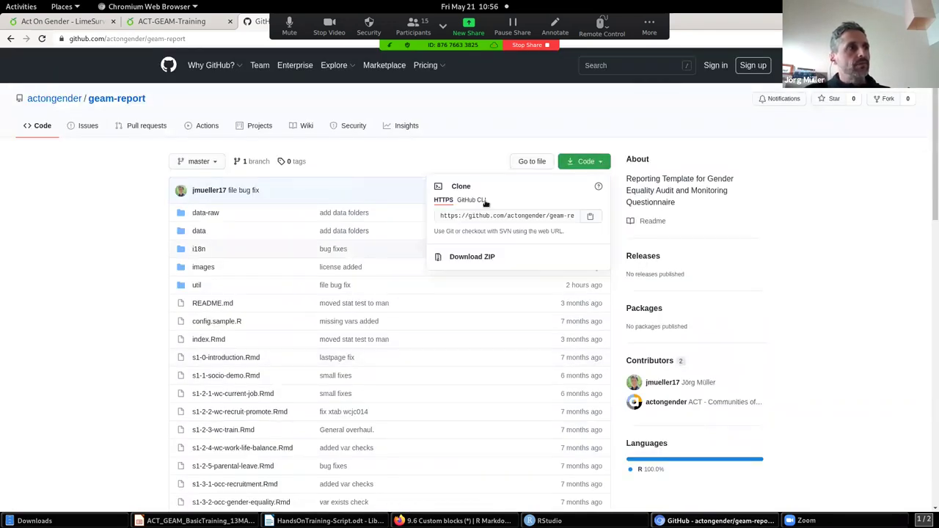
left_click(467, 260)
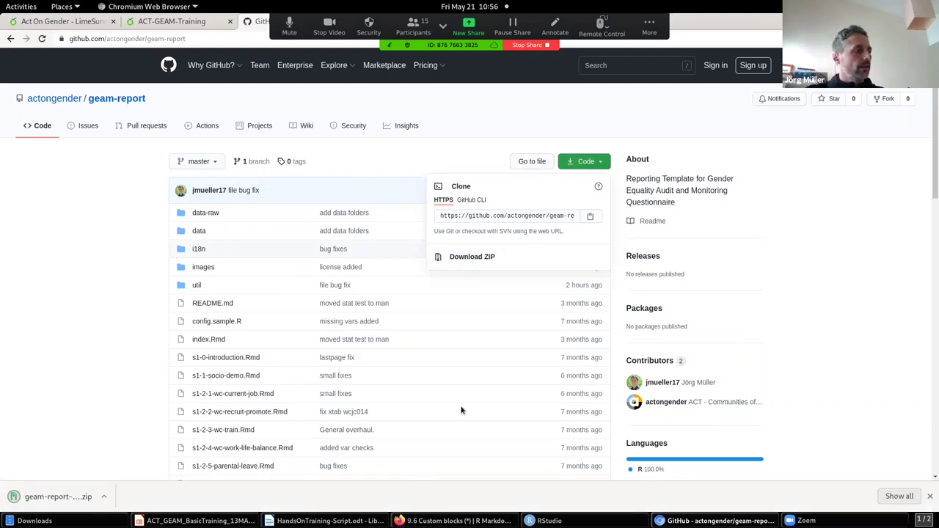
left_click(96, 526)
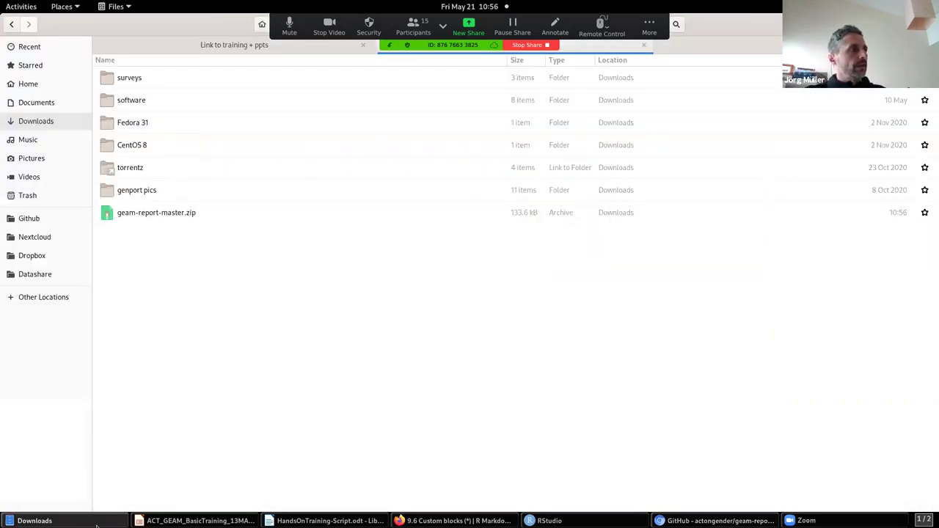
right_click(174, 215)
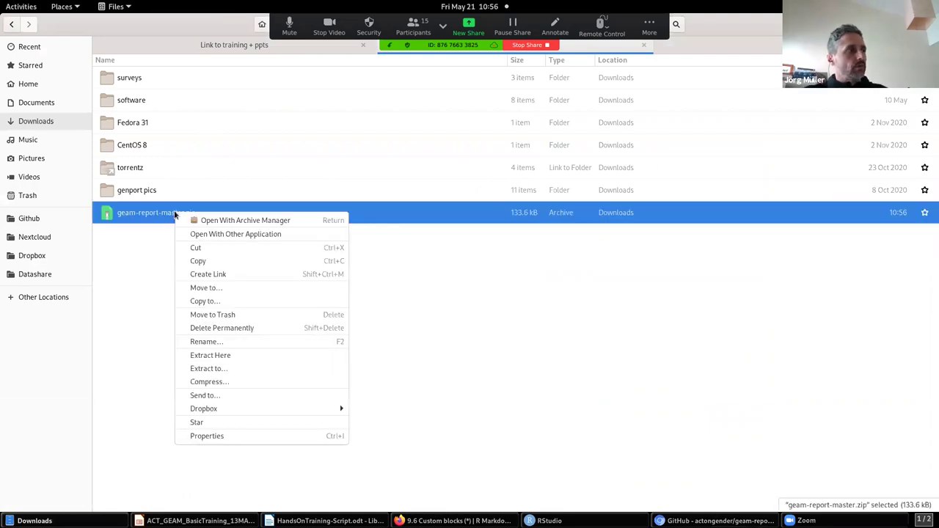
left_click(253, 356)
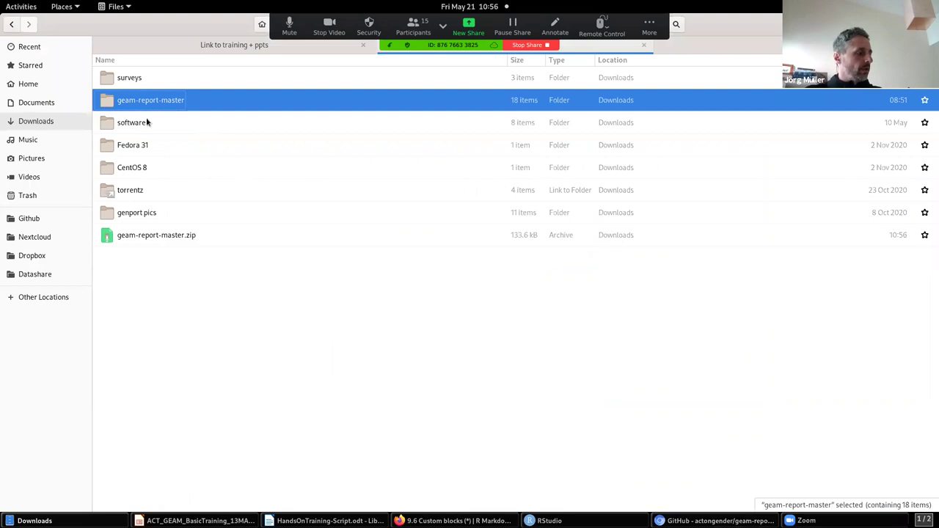
Step: Rename the extracted geam-report-master folder as geam-report-demo
key("F2")
key("End")
key("BackSpace")
key("BackSpace")
key("BackSpace")
key("BackSpace")
key("BackSpace")
key("BackSpace")
type("demo")
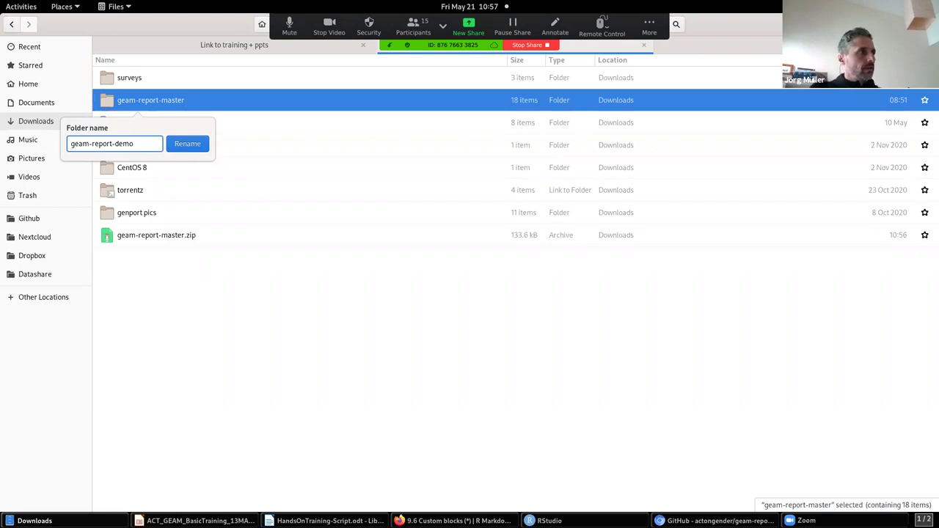
key("Return")
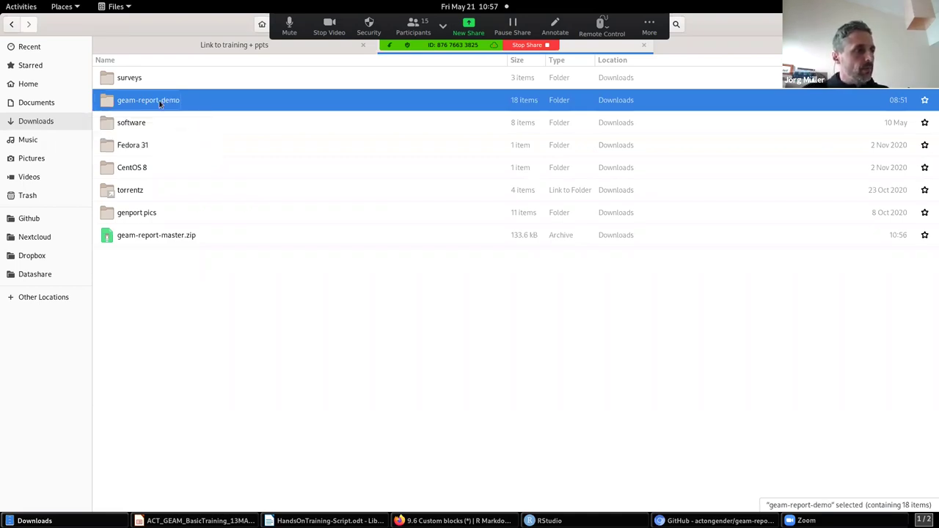
Step: Switch to RStudio and create a new project from the existing directory ~/Downloads/geam-report-demo
left_click(567, 525)
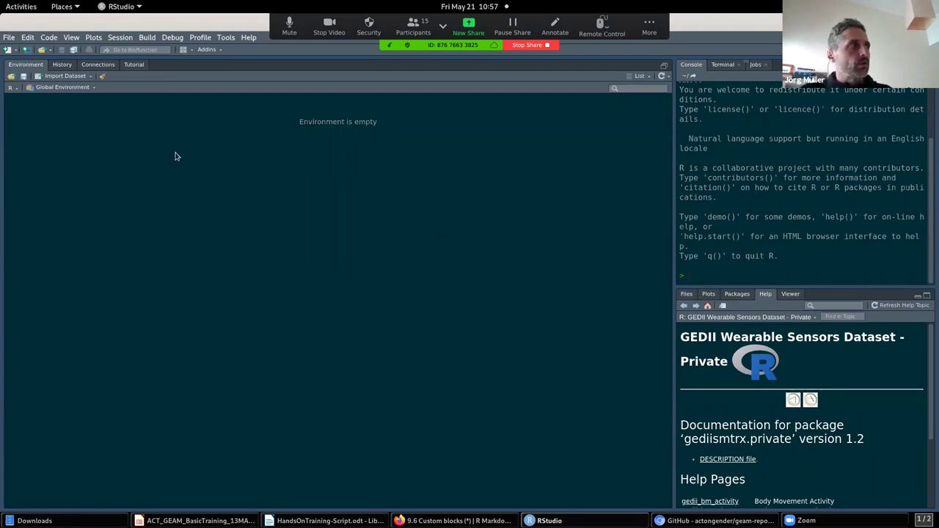
left_click(8, 38)
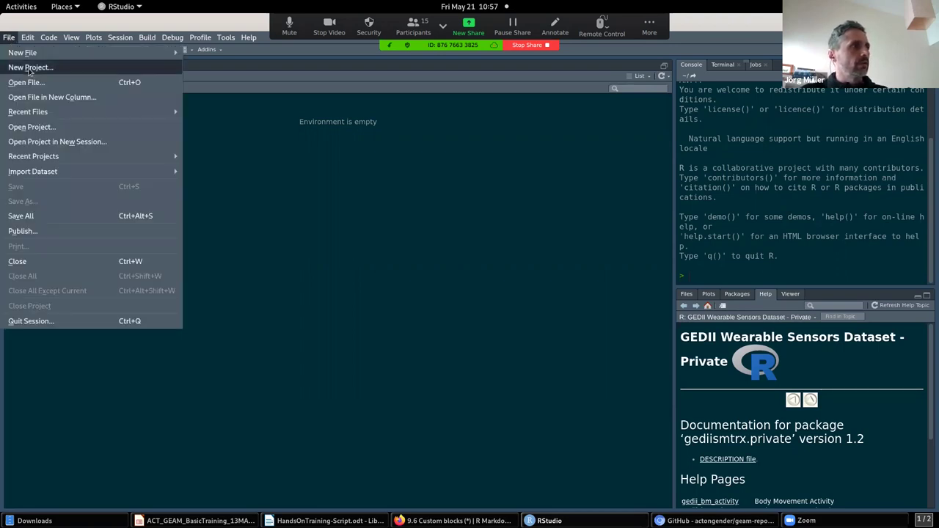
left_click(29, 67)
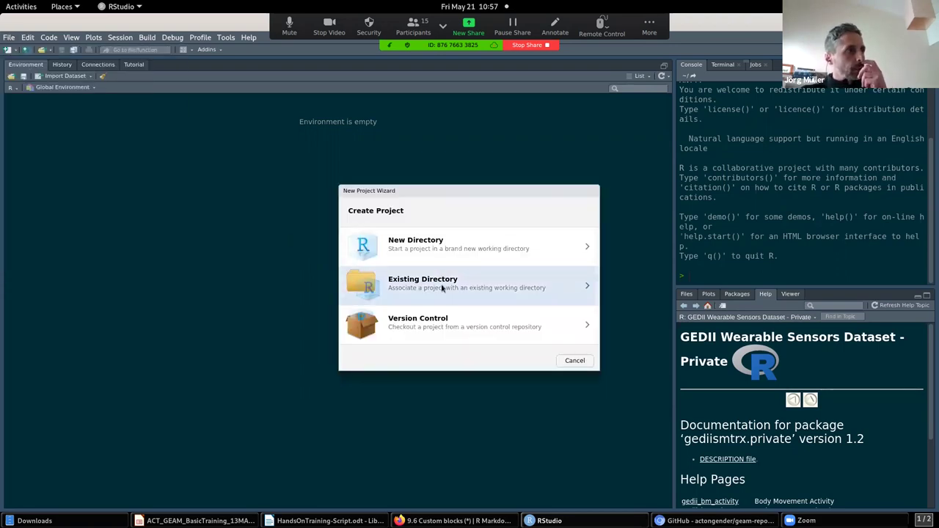
left_click(442, 279)
left_click(571, 243)
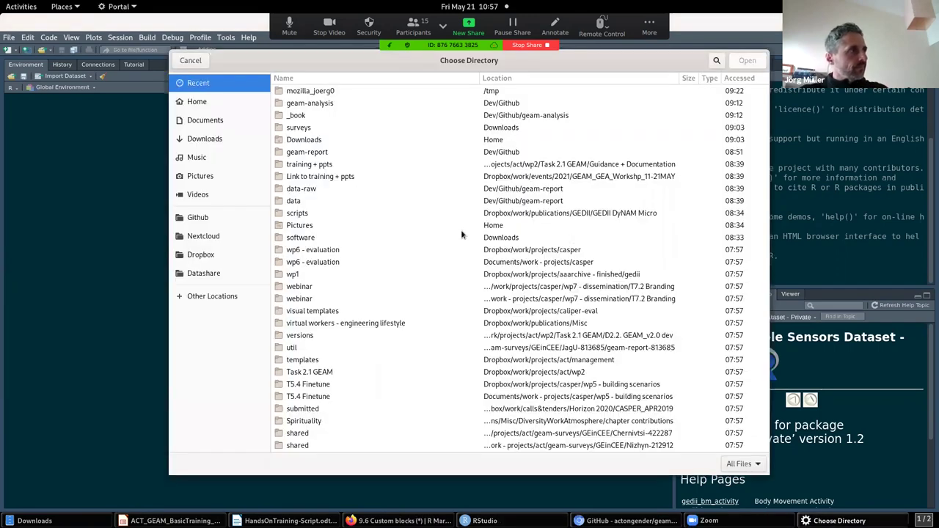
left_click(212, 140)
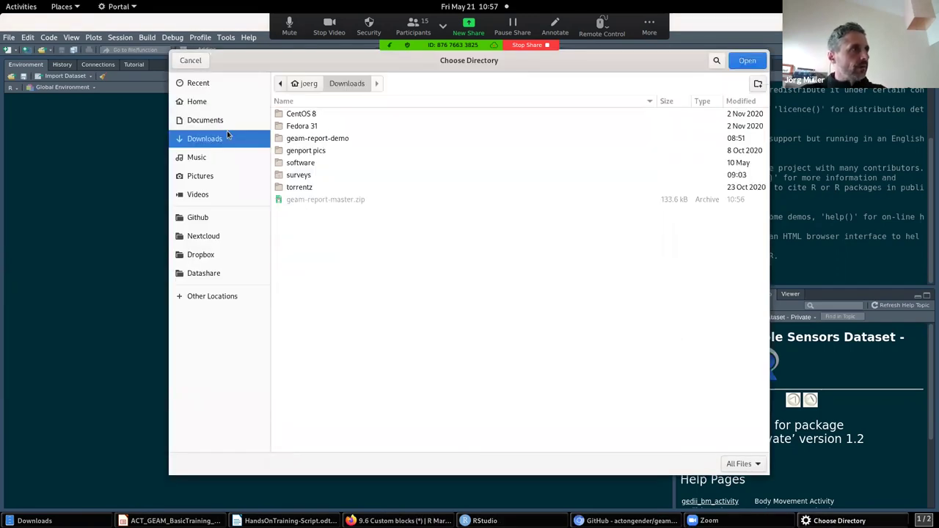
left_click(311, 139)
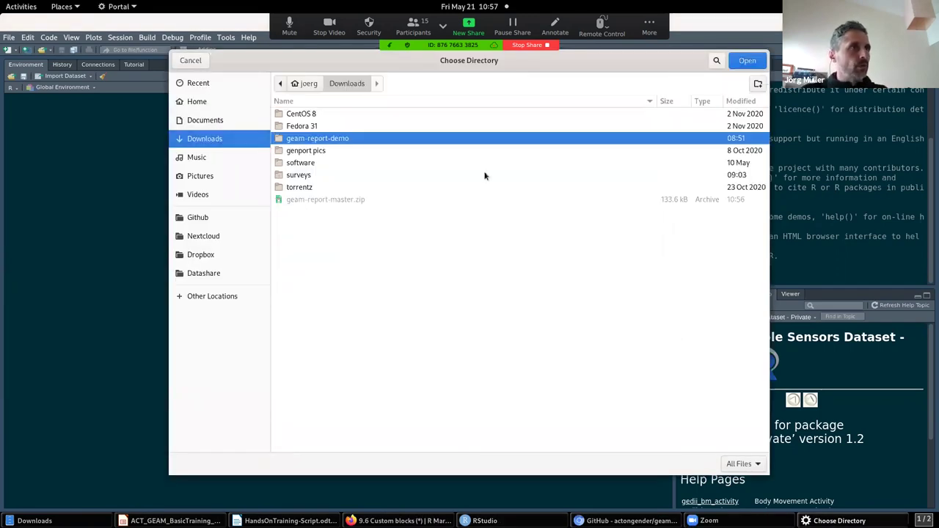
left_click(754, 63)
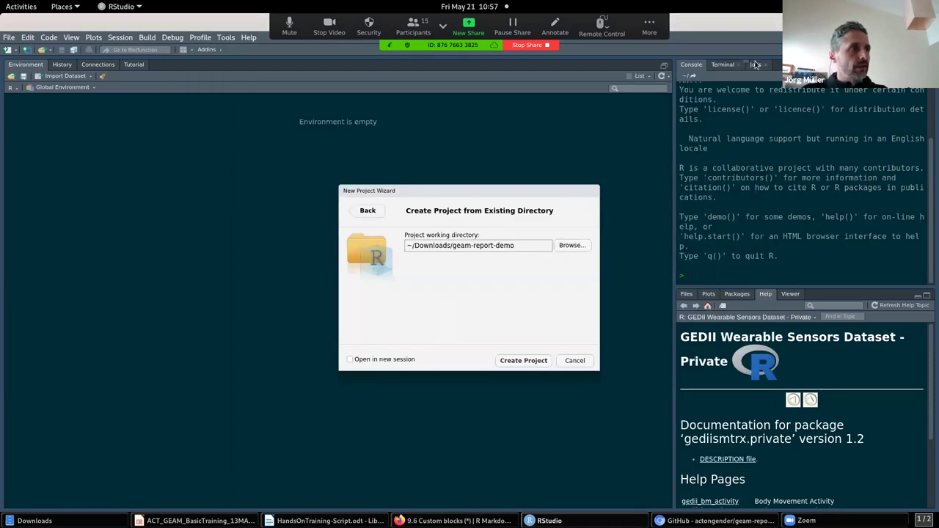
left_click(528, 360)
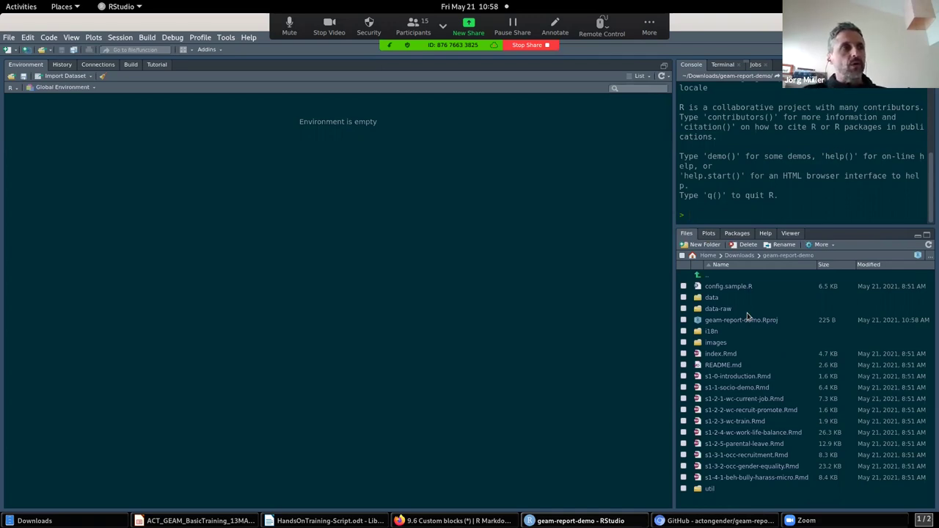
Step: Rename the project file config.sample.R as config.R
left_click(683, 286)
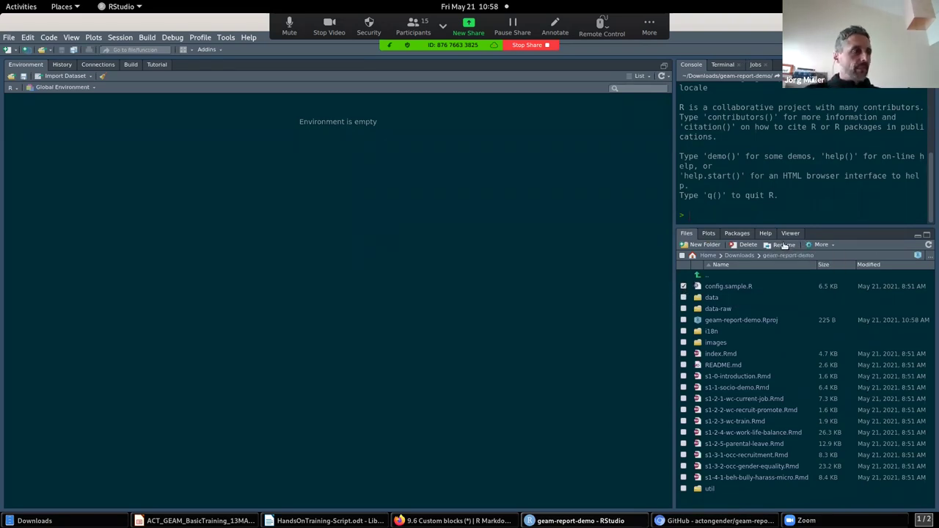
left_click(785, 246)
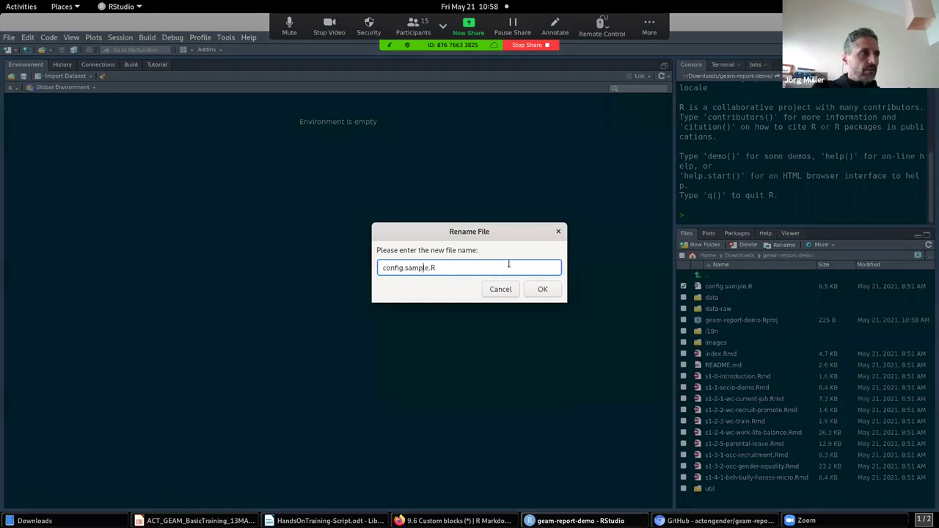
key("BackSpace")
key("BackSpace")
key("BackSpace")
key("BackSpace")
key("BackSpace")
key("BackSpace")
key("BackSpace")
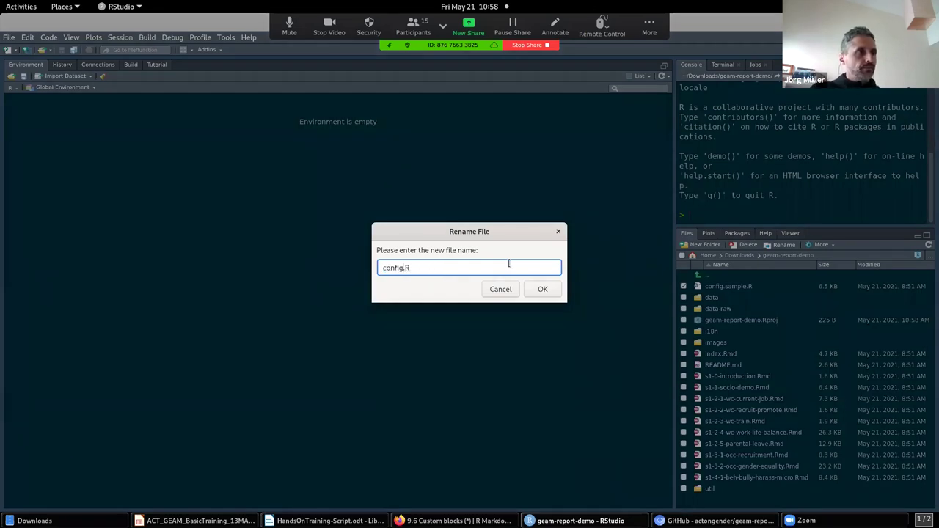
key("Return")
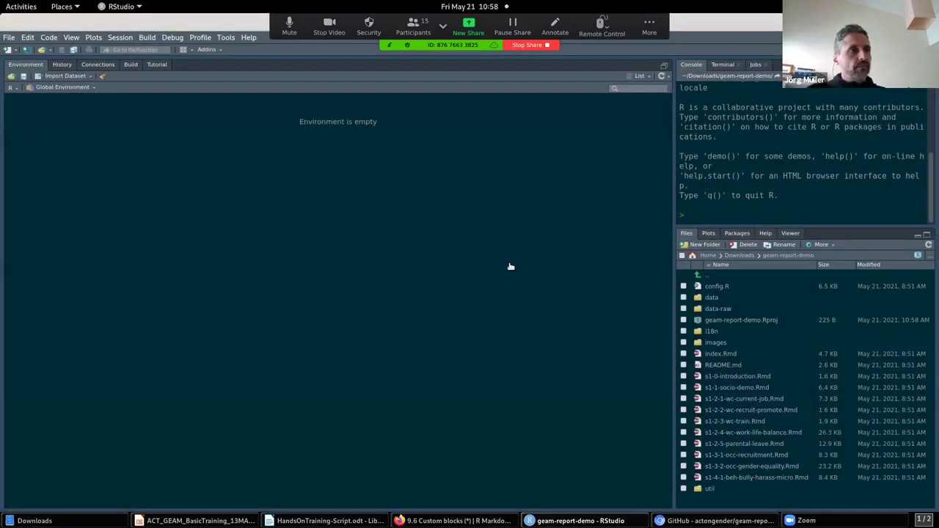
Step: Open config.R in an enlarged editor pane, set the lsid survey ID to 477463 and save the file
left_click(719, 287)
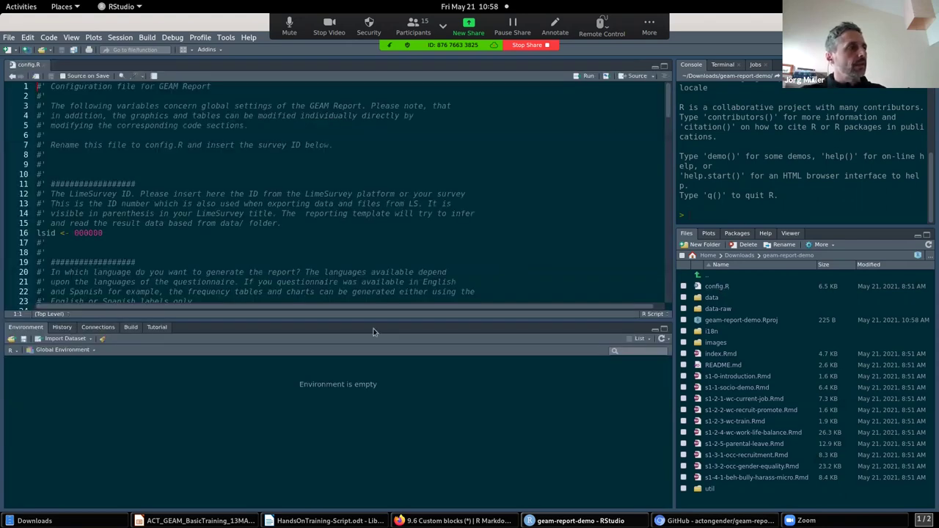
left_click_drag(373, 318, 373, 427)
left_click(104, 233)
left_click_drag(104, 233, 70, 232)
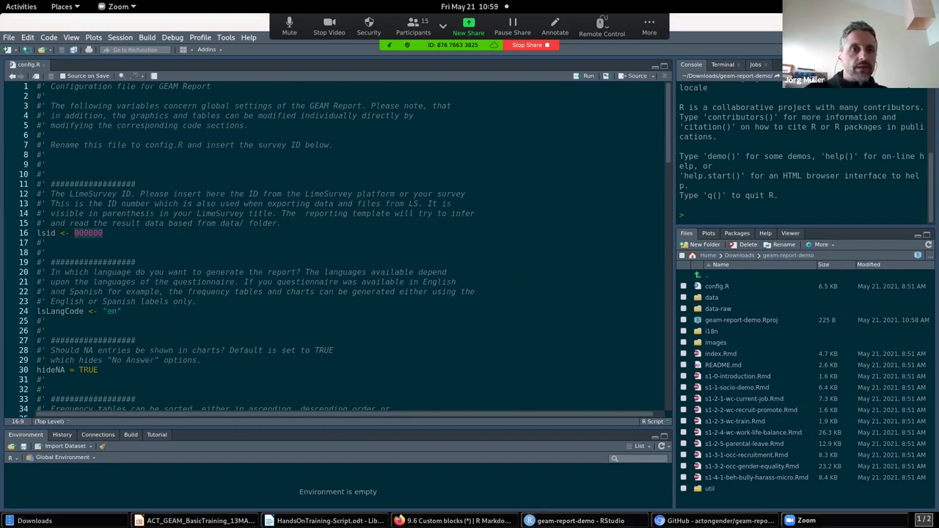
left_click(112, 235)
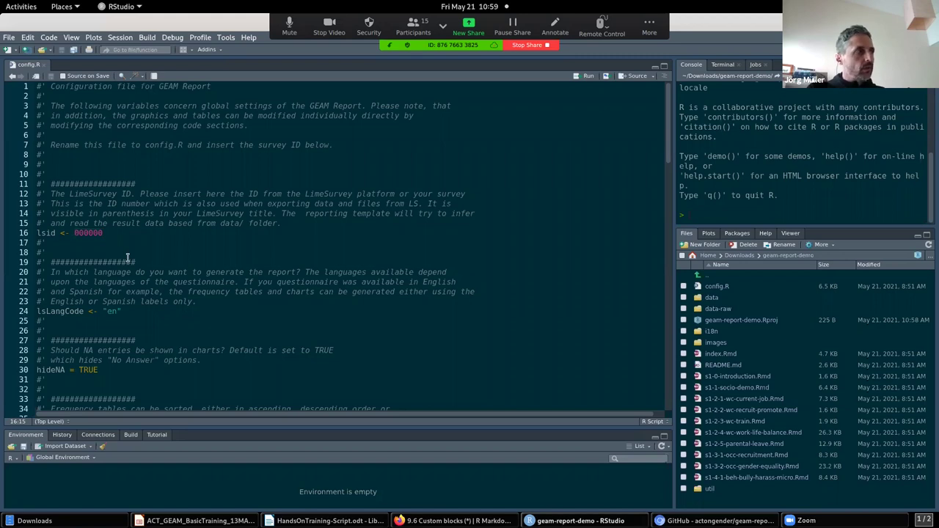
key("BackSpace")
key("BackSpace")
key("BackSpace")
key("BackSpace")
key("BackSpace")
key("BackSpace")
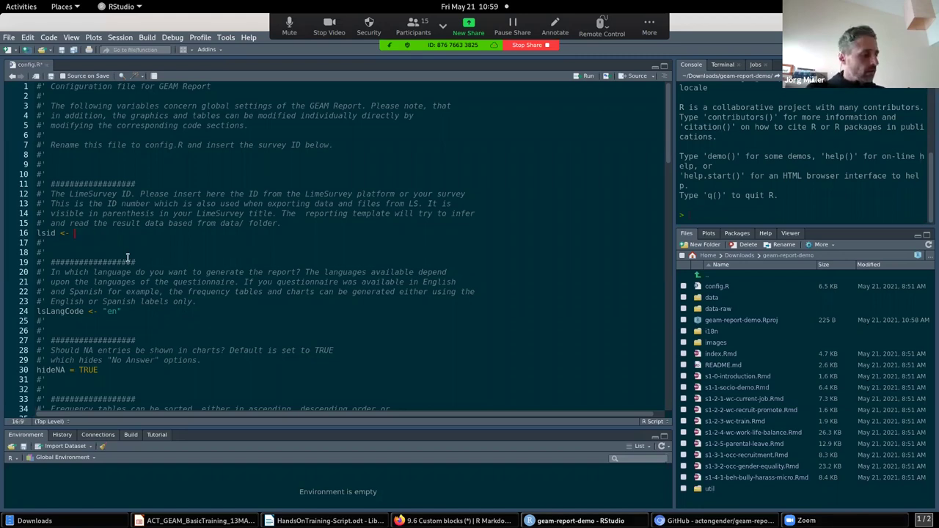
type("477")
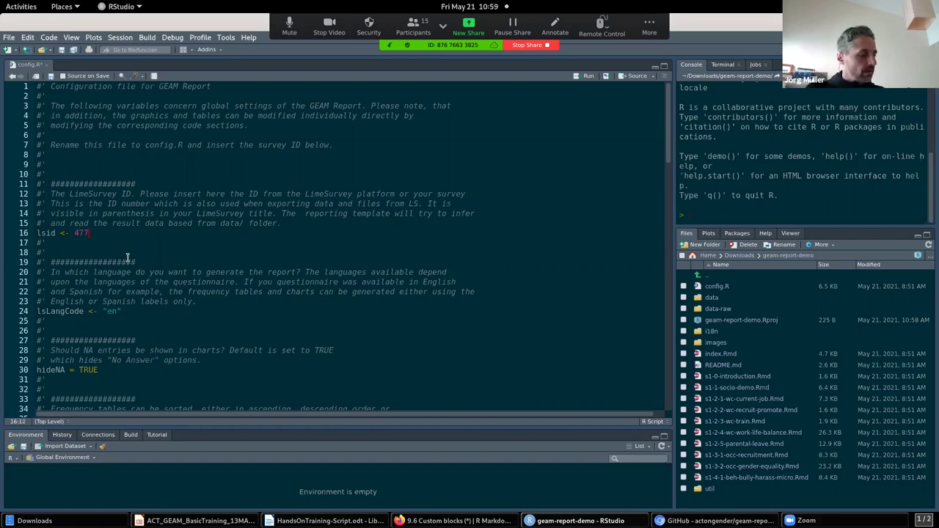
type("463")
key("ctrl+s")
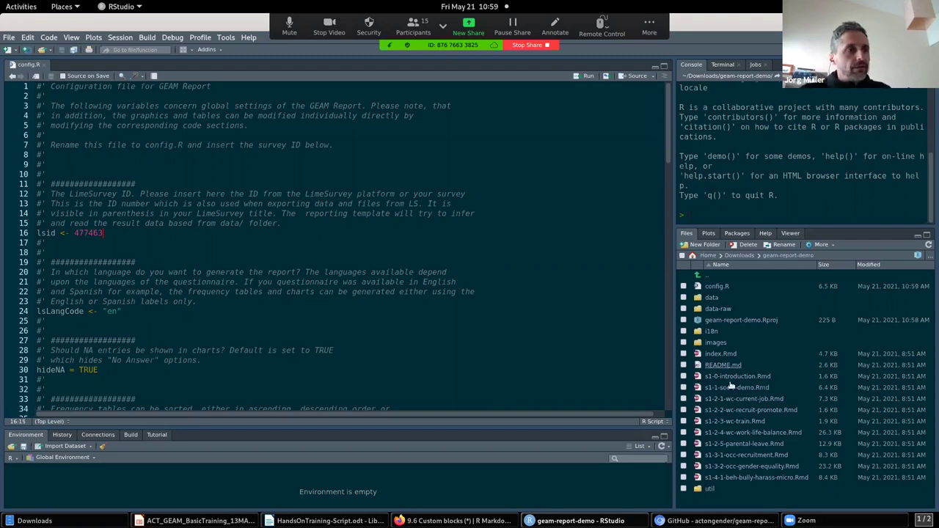
Step: Open preprocess_lss.R from the util folder, set its lsid survey number to 477463 as in config.R, and save the script
left_click(709, 489)
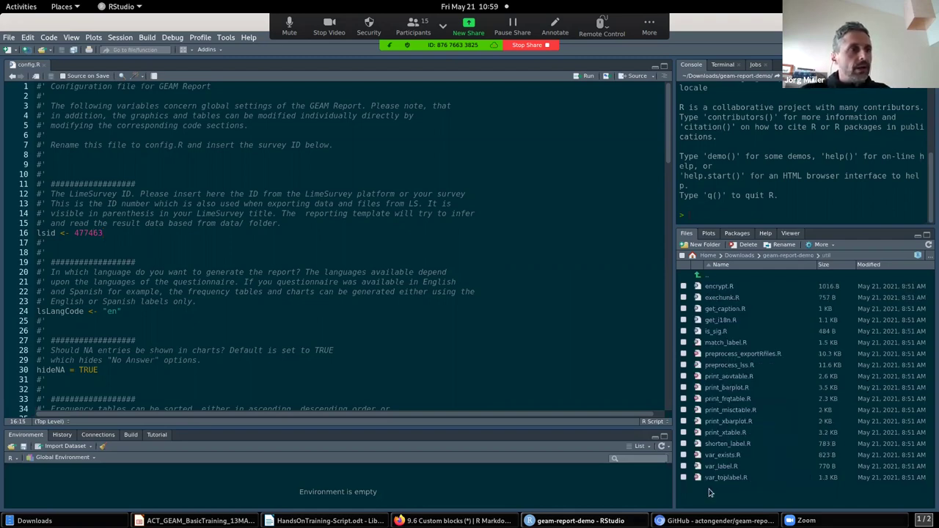
left_click(741, 367)
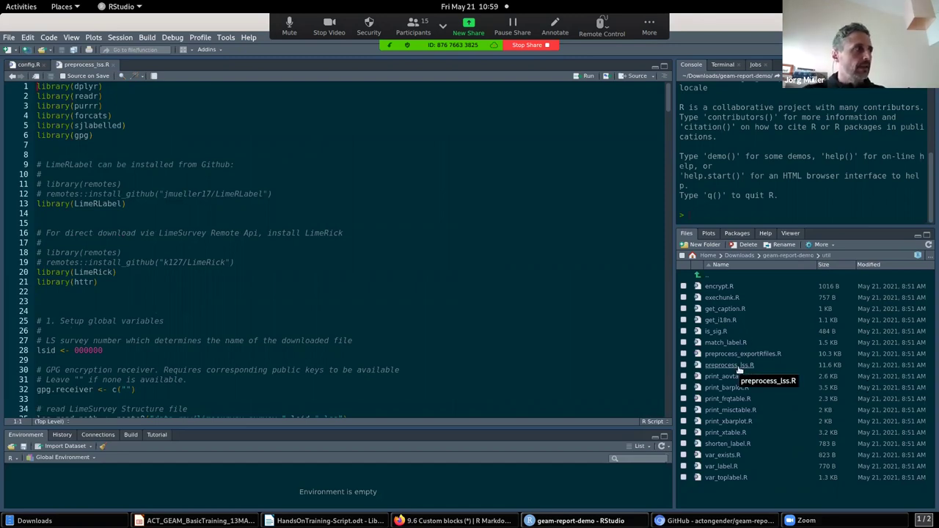
left_click(156, 352)
scroll(157, 352, "down", 3)
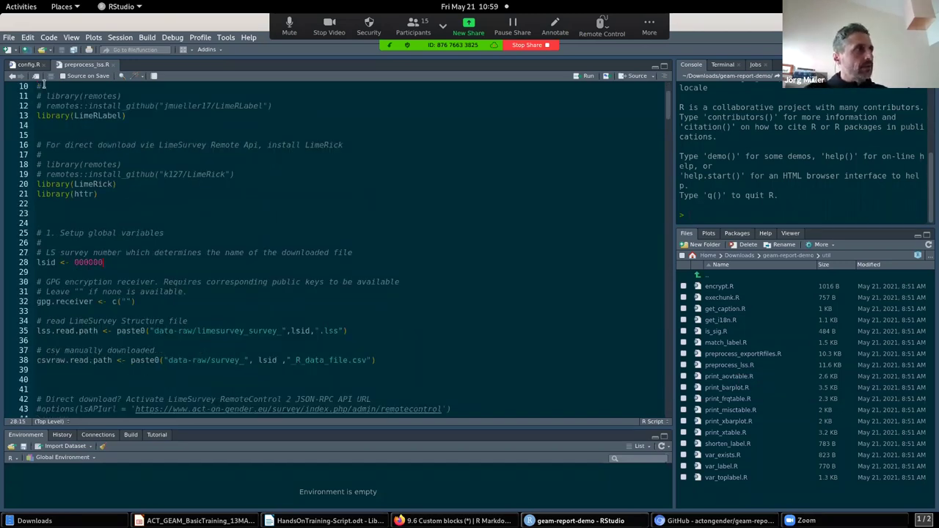
left_click(28, 66)
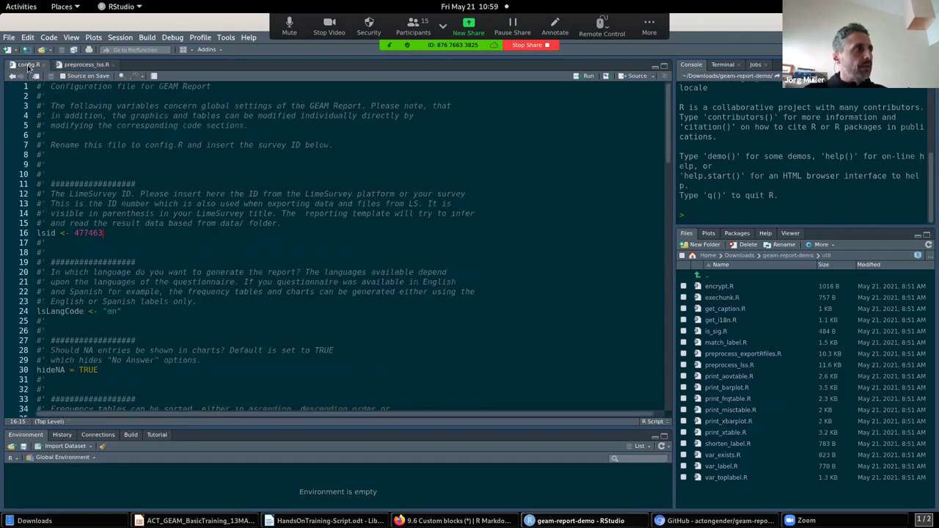
double_click(96, 234)
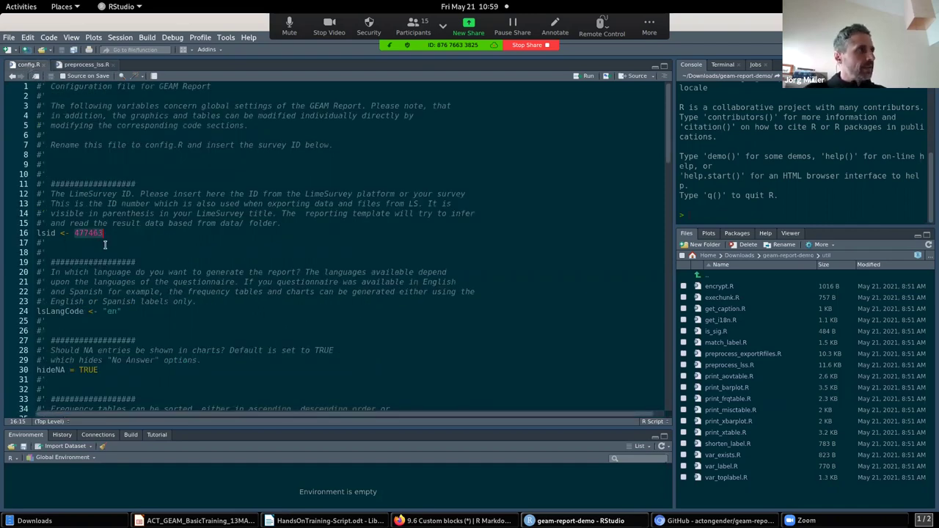
left_click(83, 64)
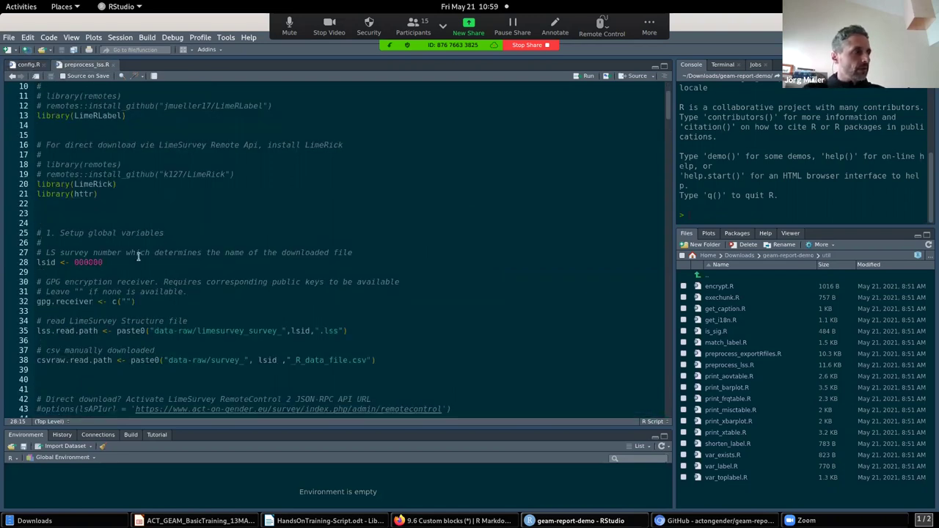
key("BackSpace")
key("BackSpace")
key("BackSpace")
key("BackSpace")
key("BackSpace")
key("BackSpace")
type("477463")
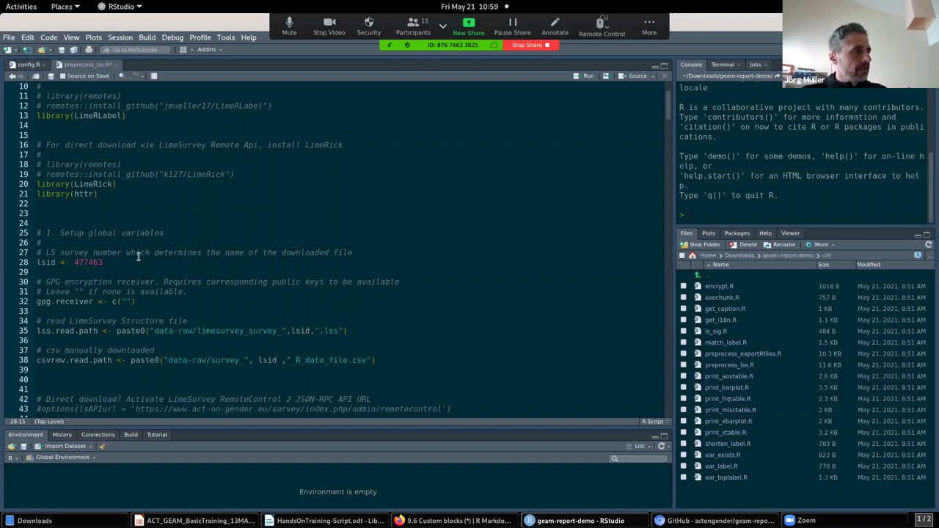
key("ctrl+s")
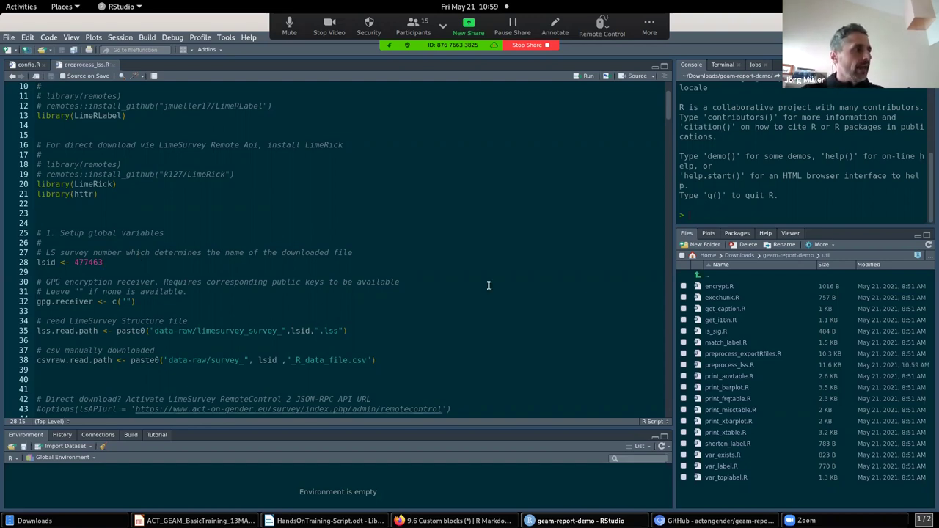
Step: Examine the gpg.receiver encryption setting in the global variables section of preprocess_lss.R
scroll(321, 216, "down", 2)
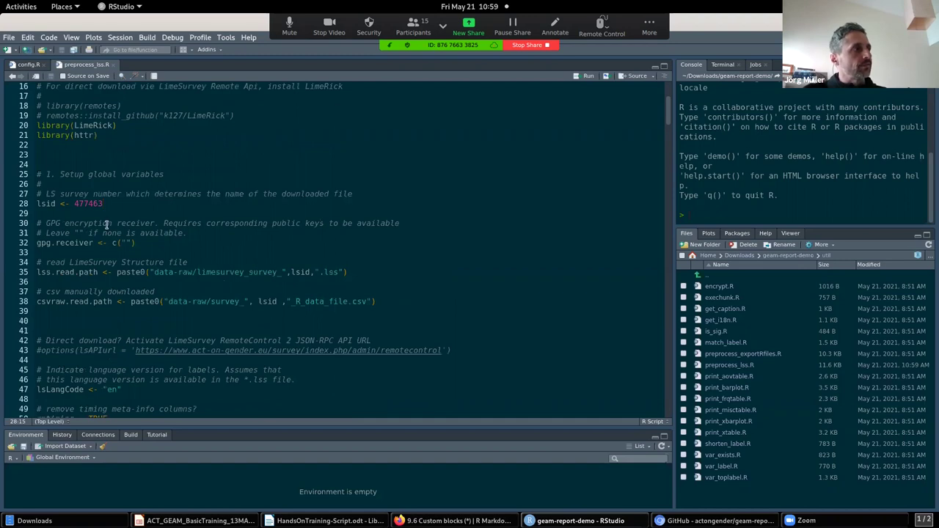
left_click_drag(138, 245, 37, 246)
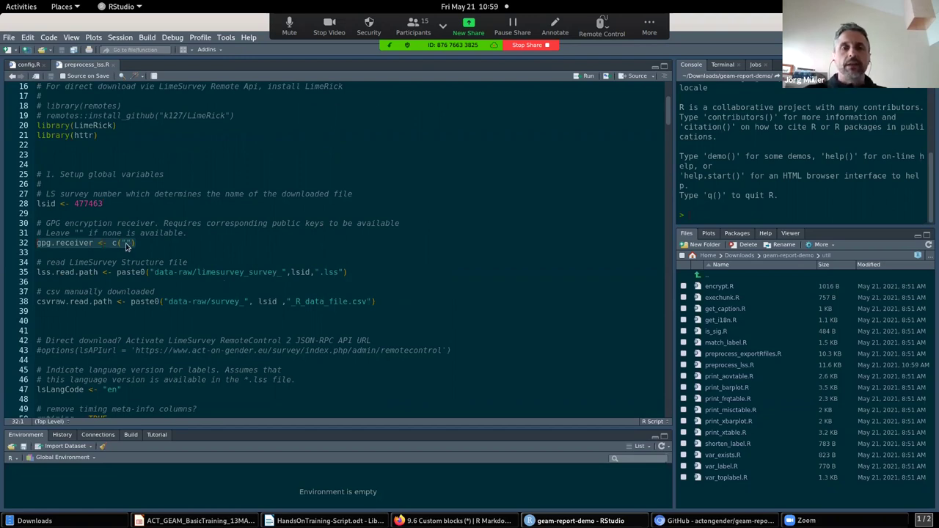
left_click(279, 236)
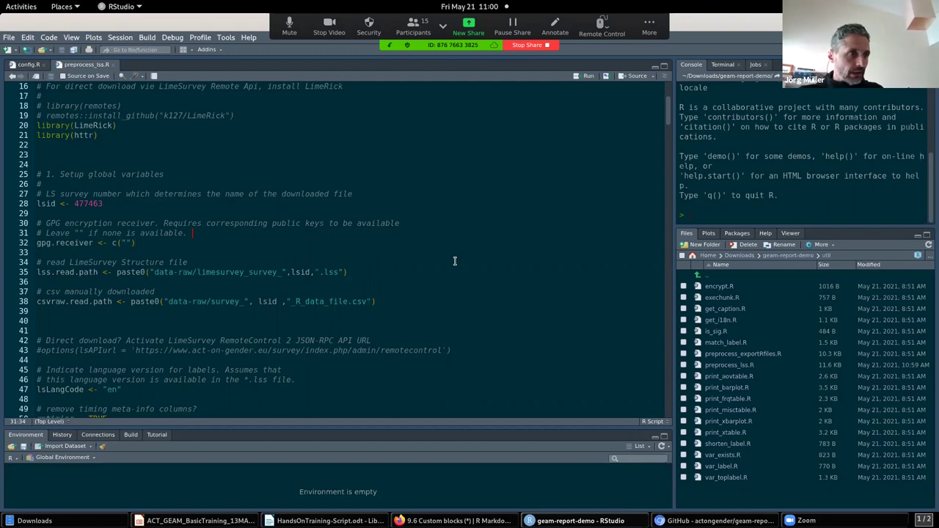
Step: Switch to LimeSurvey in Chromium and export the structure of survey 477463 as a Survey structure (.lss) file
left_click(693, 524)
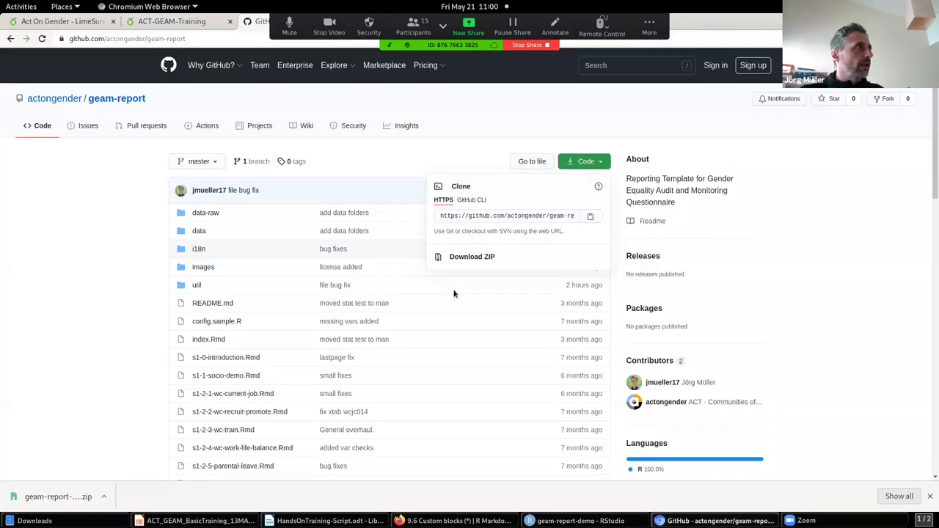
left_click(54, 23)
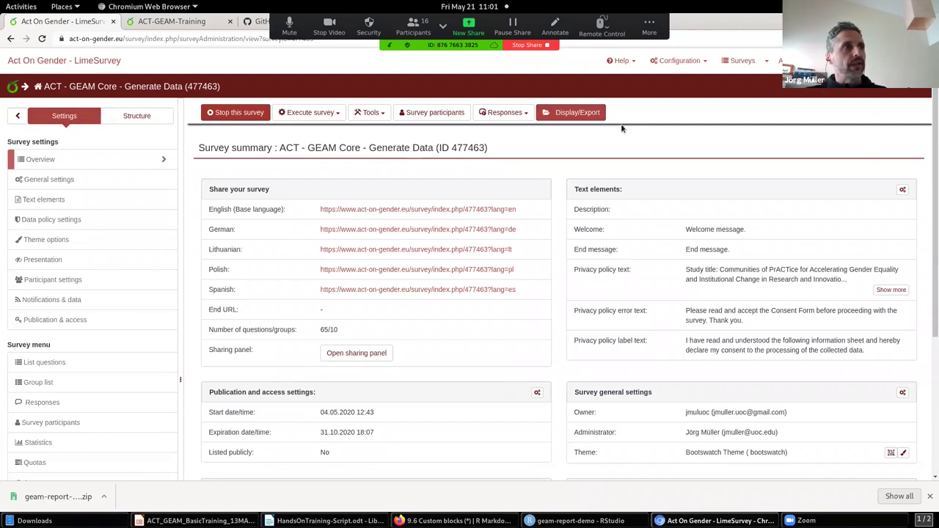
left_click(557, 117)
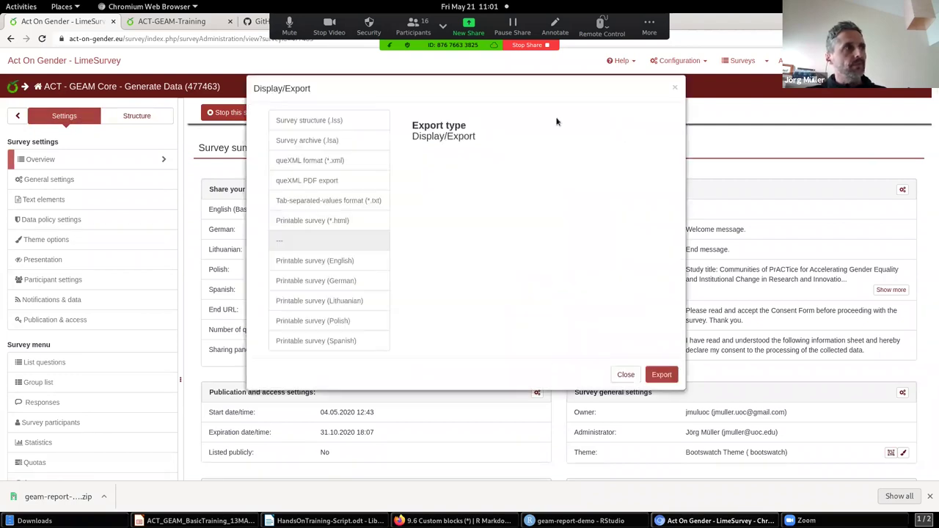
left_click(302, 132)
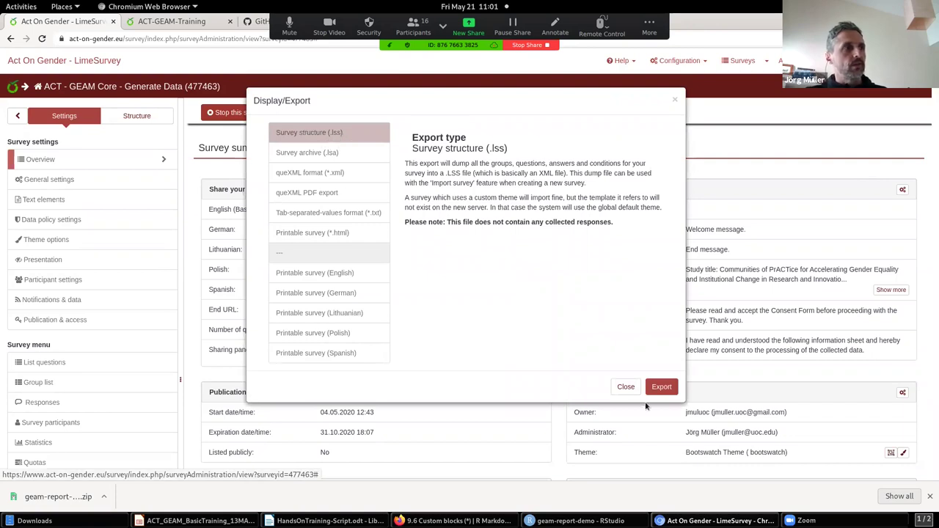
left_click(662, 387)
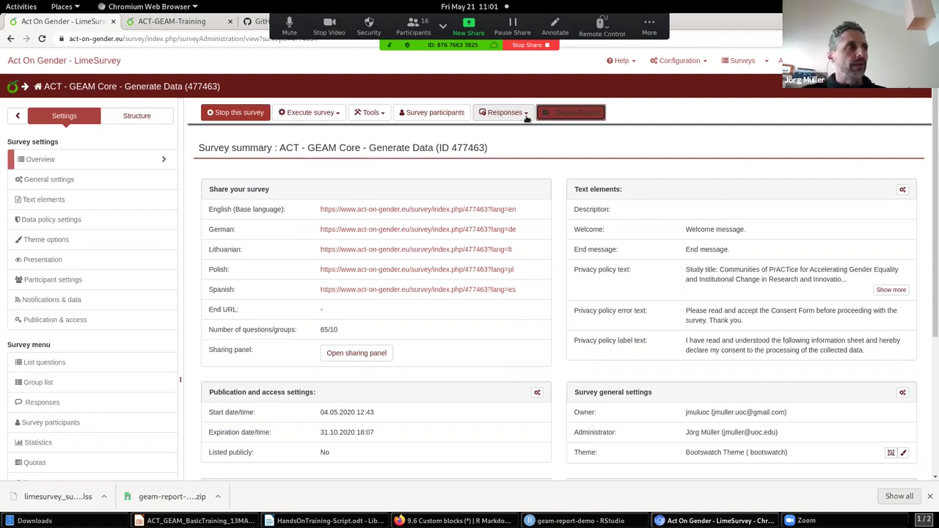
Step: Display the survey's individual responses and examine their last page, completion state and start language
left_click(526, 116)
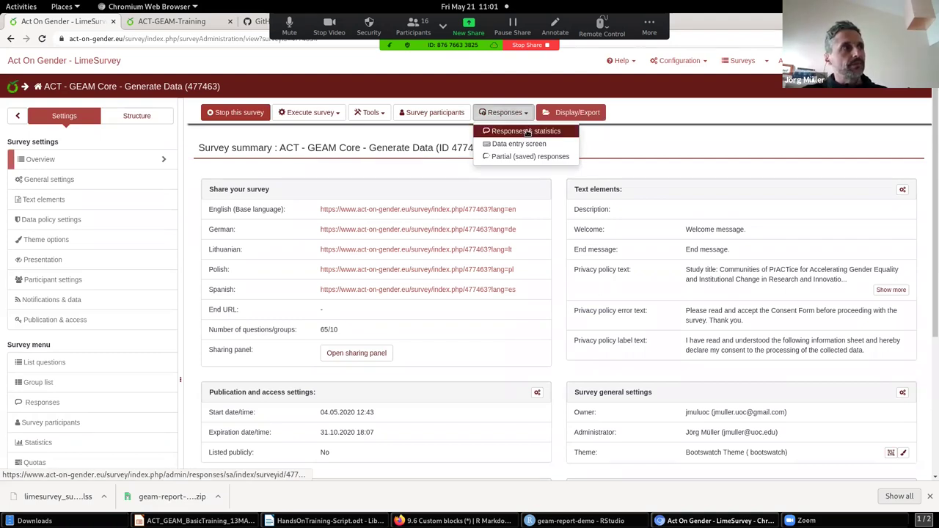
left_click(527, 132)
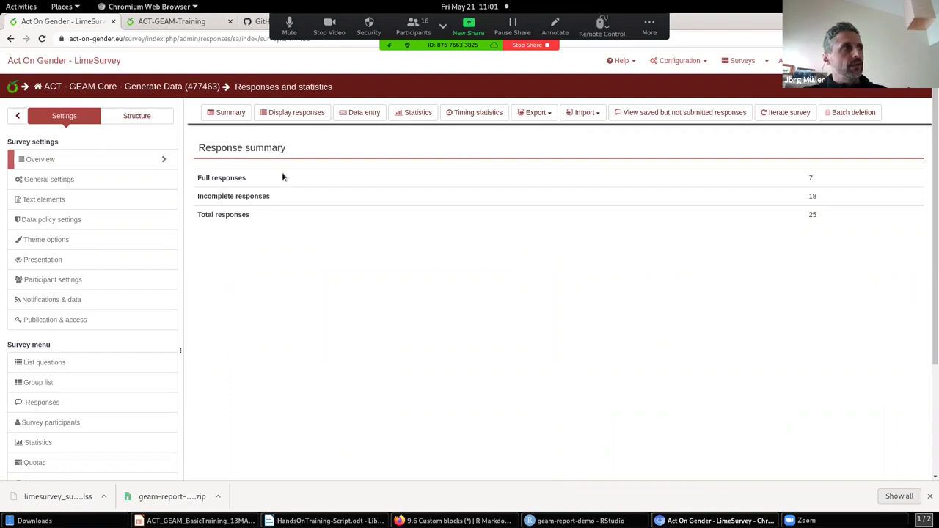
left_click(278, 115)
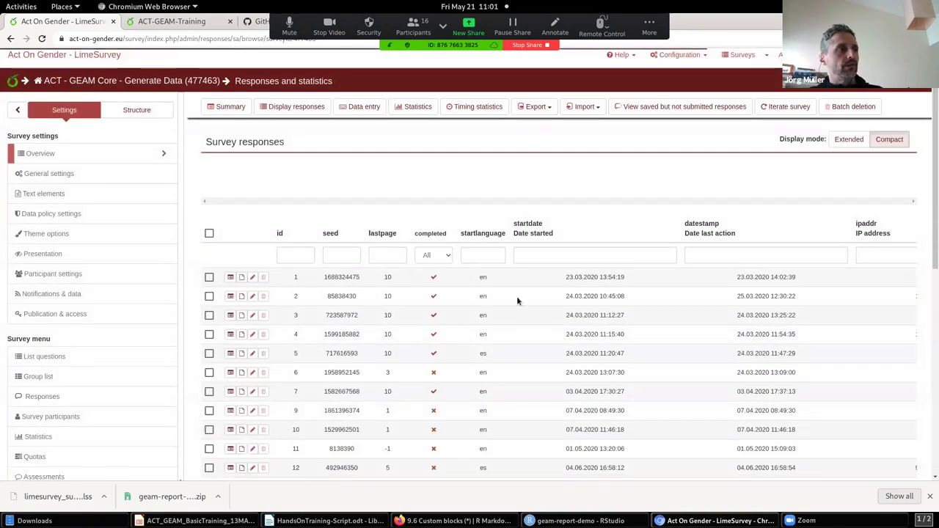
scroll(516, 296, "down", 3)
scroll(491, 242, "down", 3)
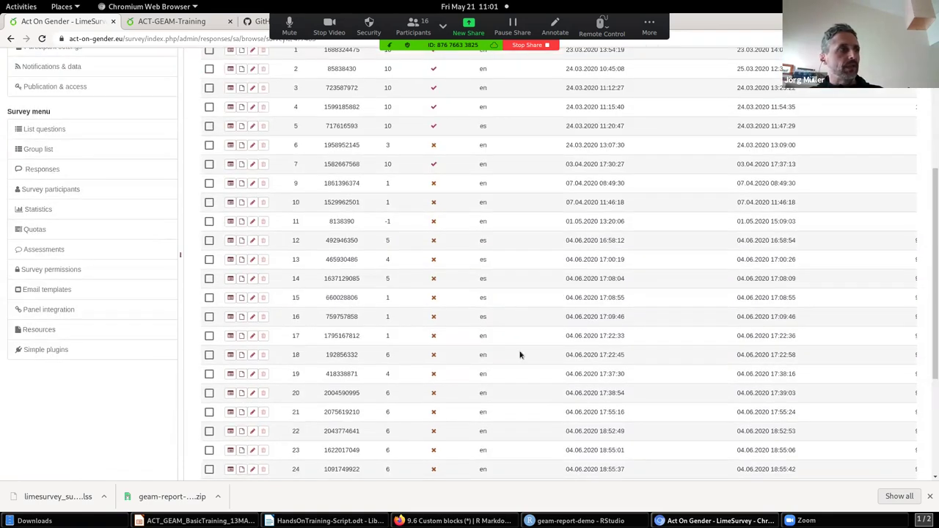
scroll(520, 355, "down", 4)
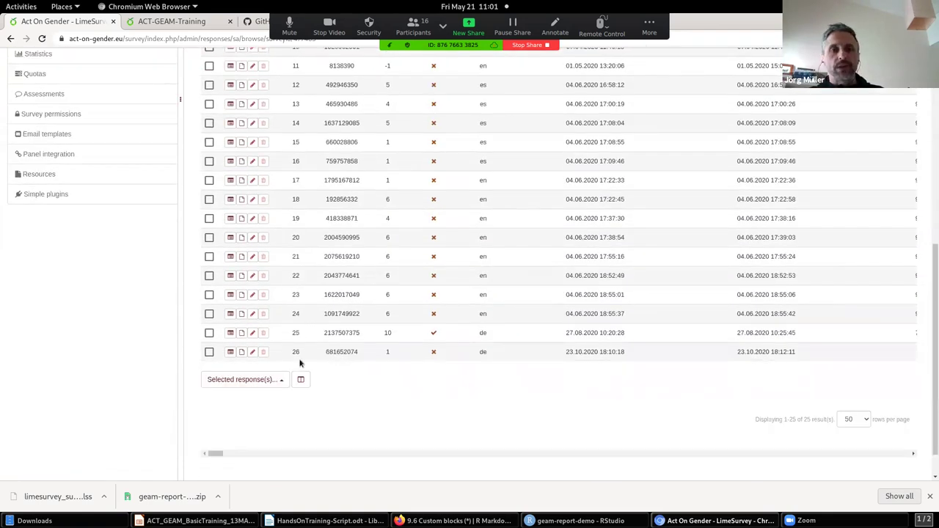
scroll(496, 385, "up", 5)
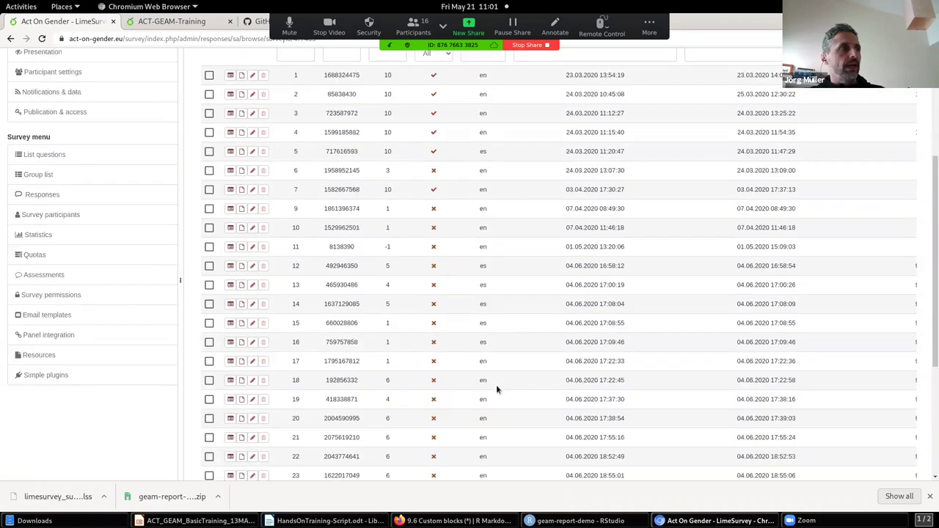
scroll(496, 385, "down", 2)
scroll(497, 385, "down", 2)
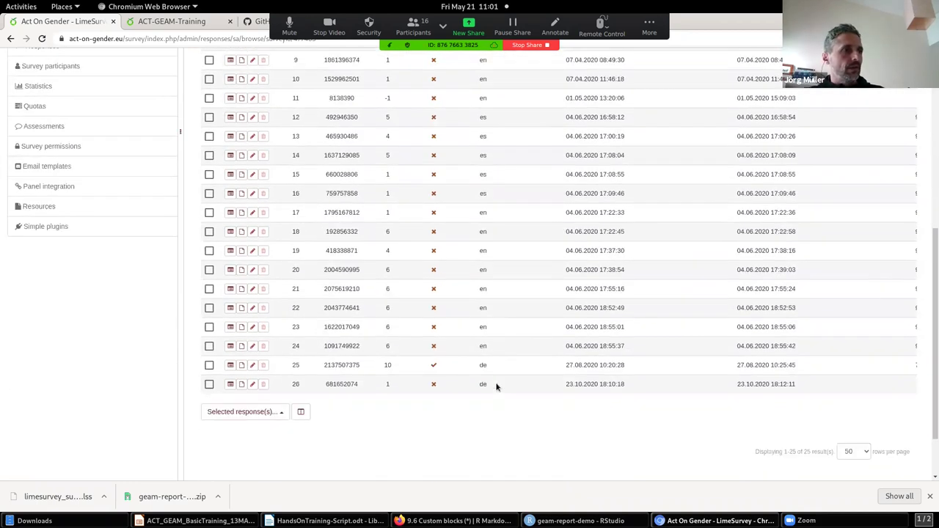
scroll(496, 385, "up", 5)
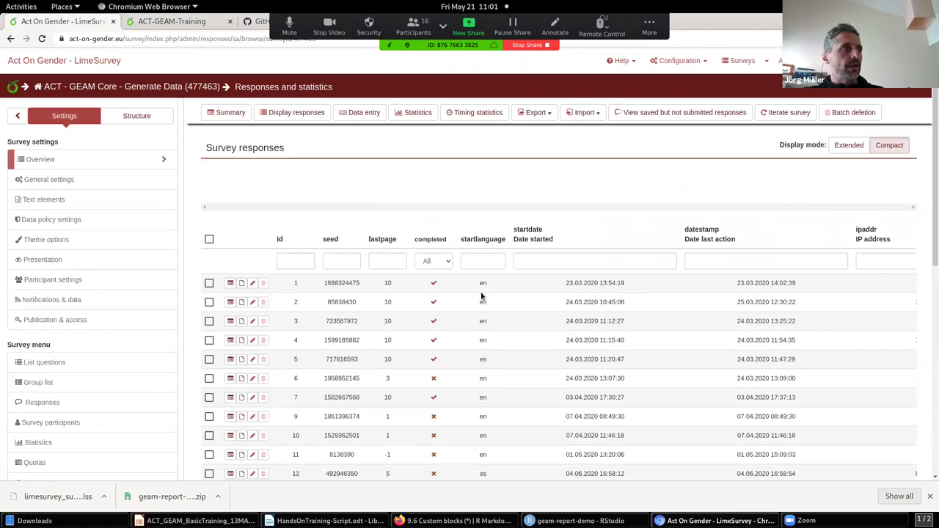
scroll(481, 295, "down", 2)
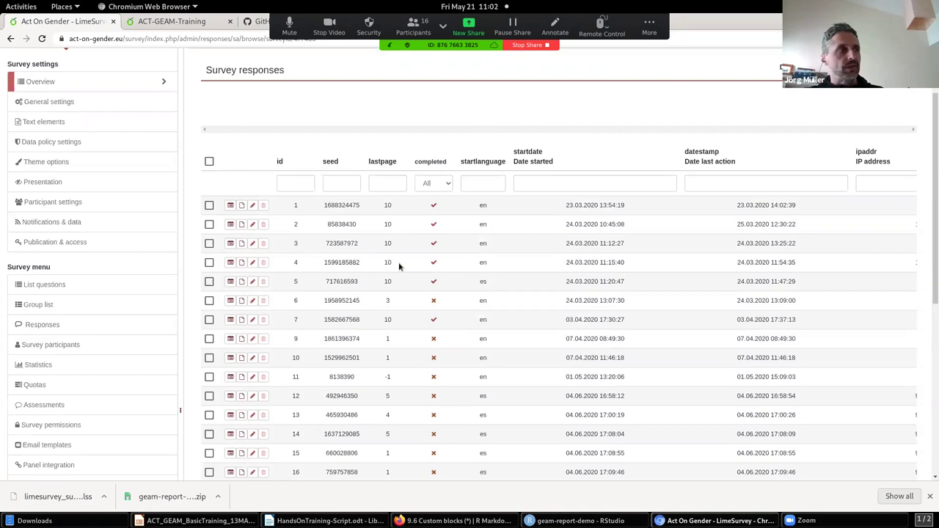
scroll(389, 280, "down", 1)
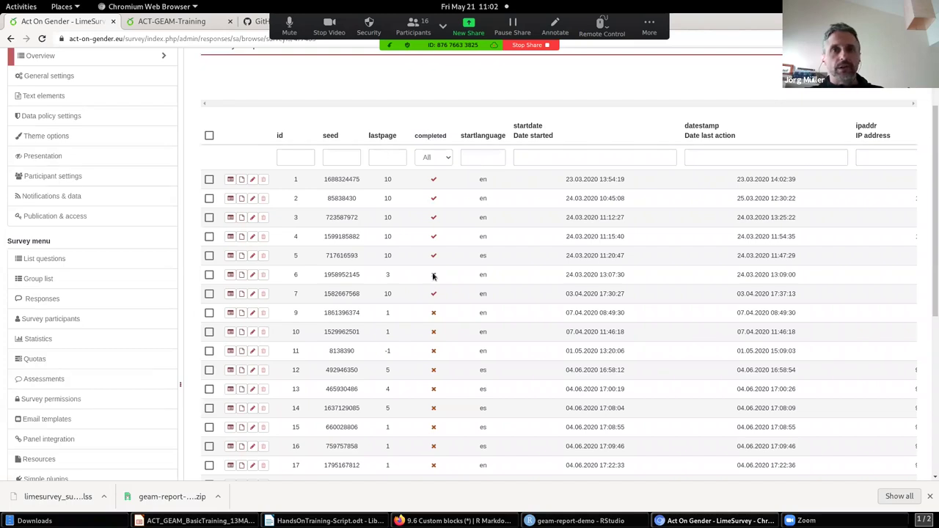
Step: Check the completed filter's choices in the response list without applying one, and view the survey's timing statistics
left_click(446, 159)
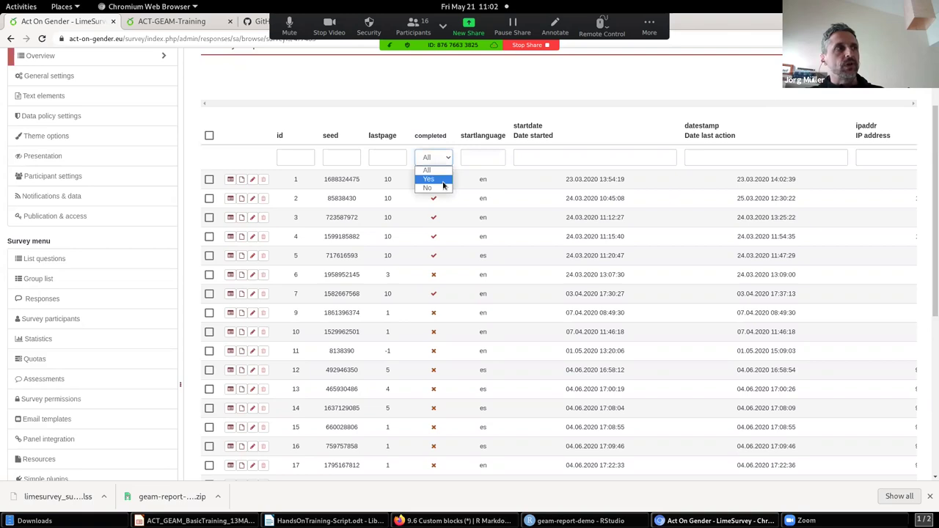
left_click(457, 86)
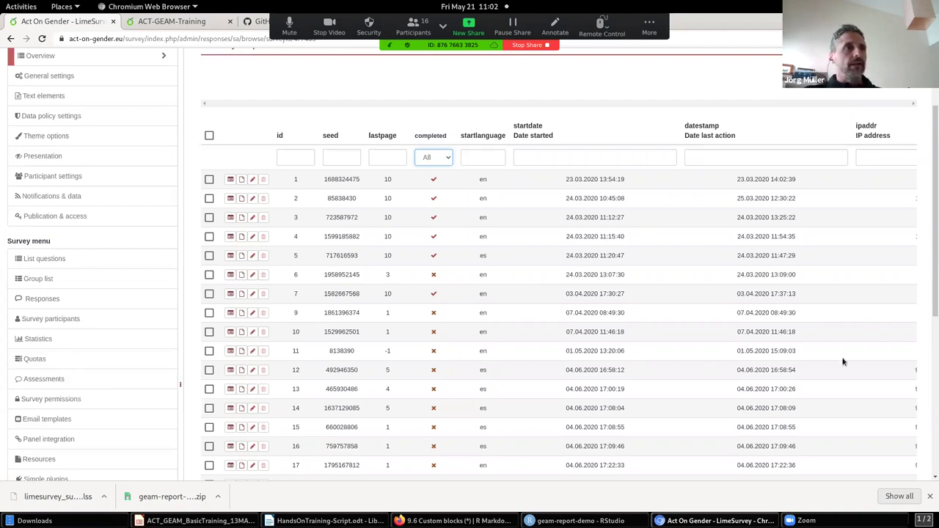
scroll(842, 347, "up", 3)
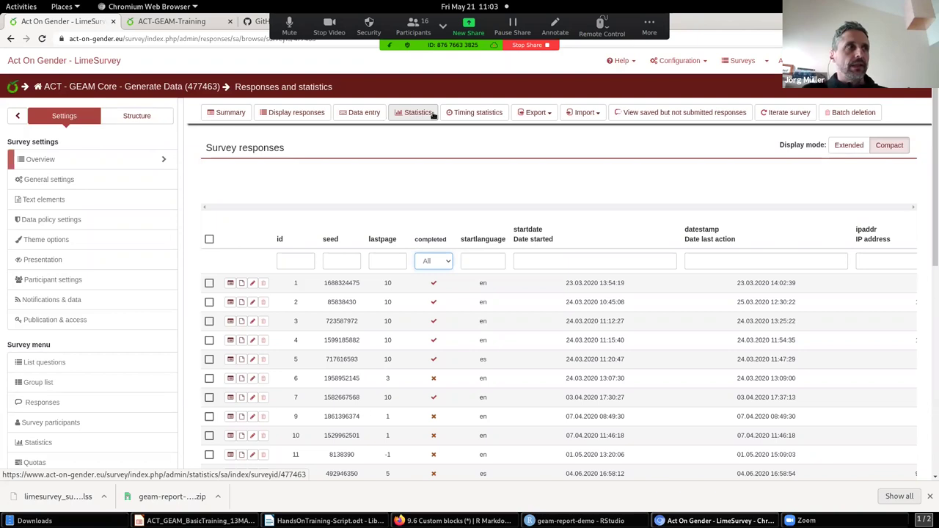
left_click(463, 116)
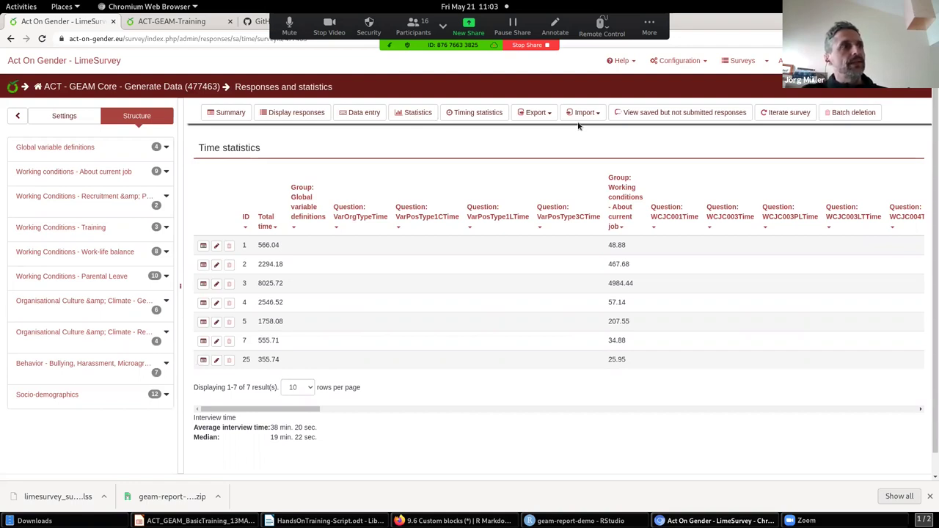
Step: Start exporting the survey responses, setting the format to R (data file) and the CSV field separator to Tab
left_click(549, 116)
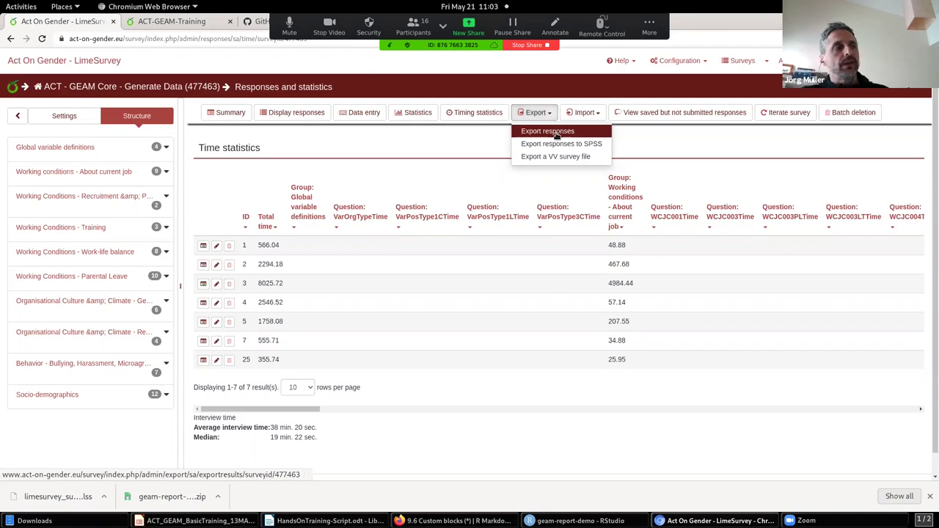
left_click(555, 136)
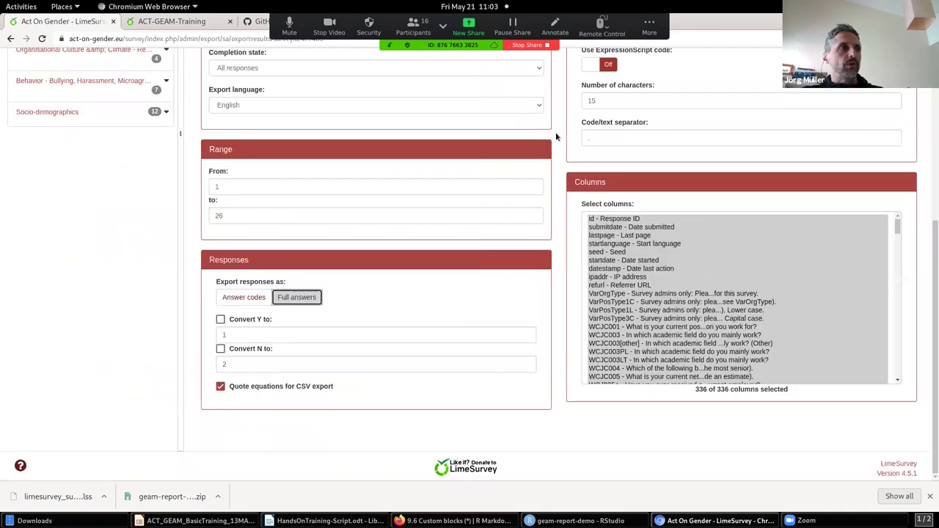
scroll(780, 463, "up", 3)
scroll(781, 454, "up", 2)
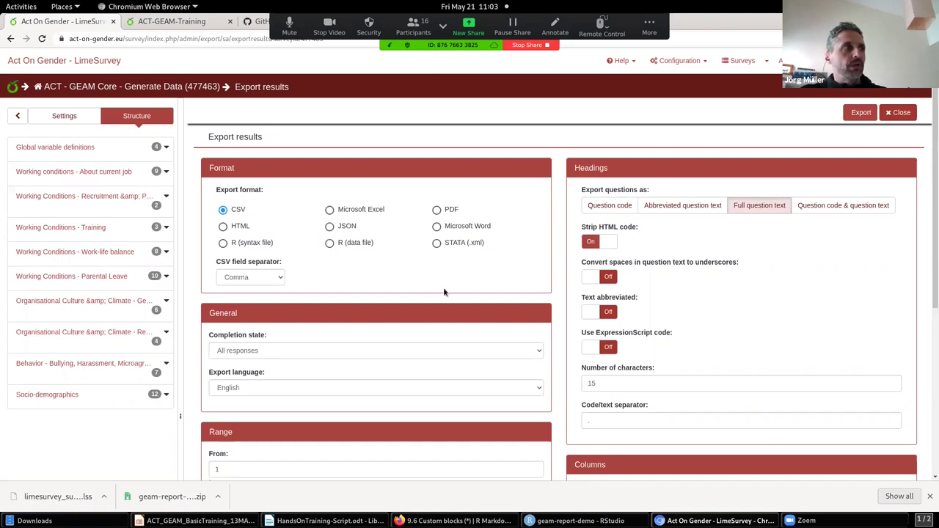
left_click(350, 246)
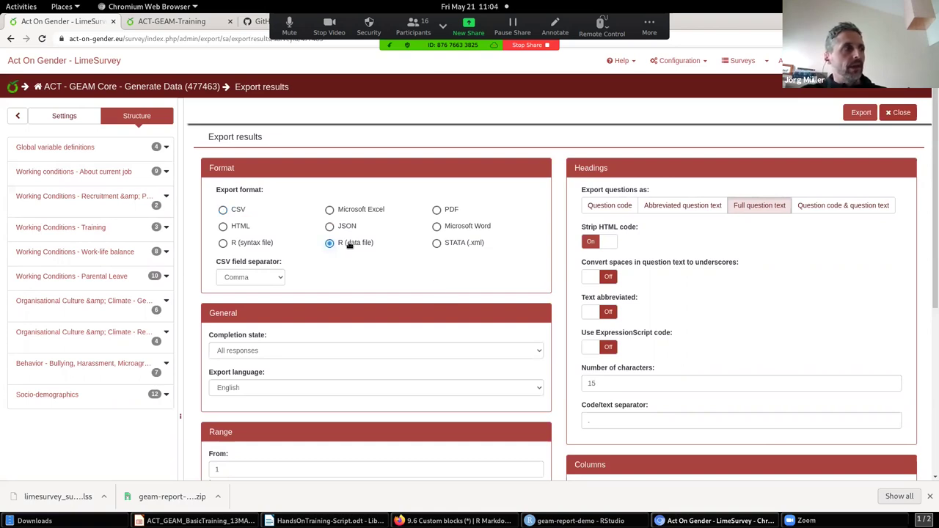
left_click(243, 281)
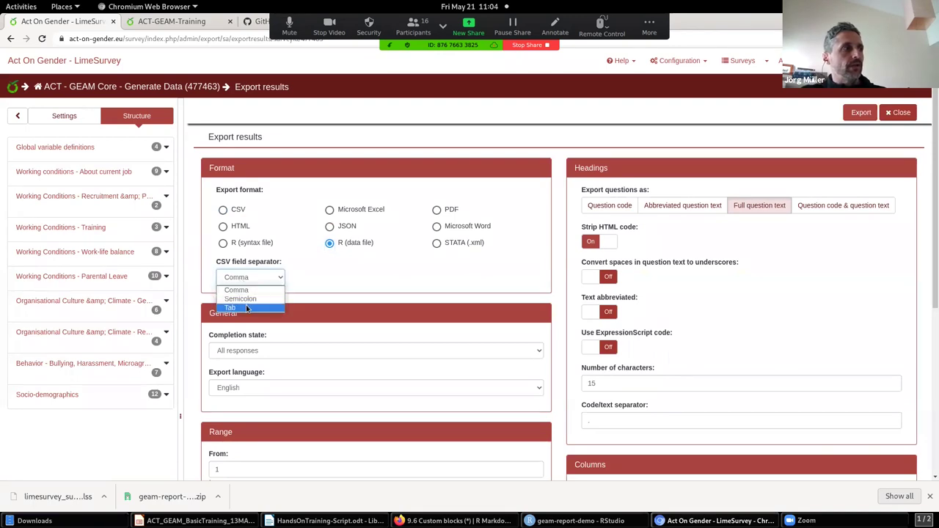
left_click(246, 308)
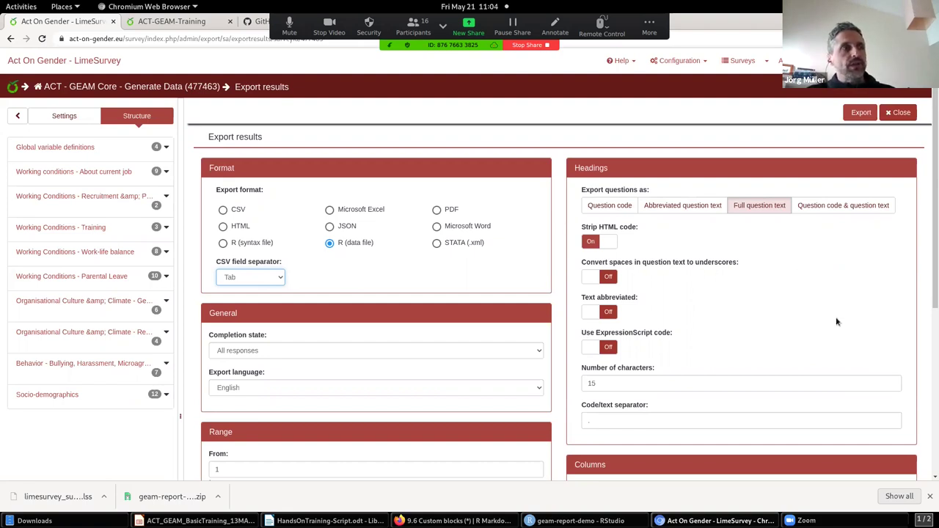
Step: Export questions as Question code, keeping All responses as the completion state and English as the export language
left_click(625, 209)
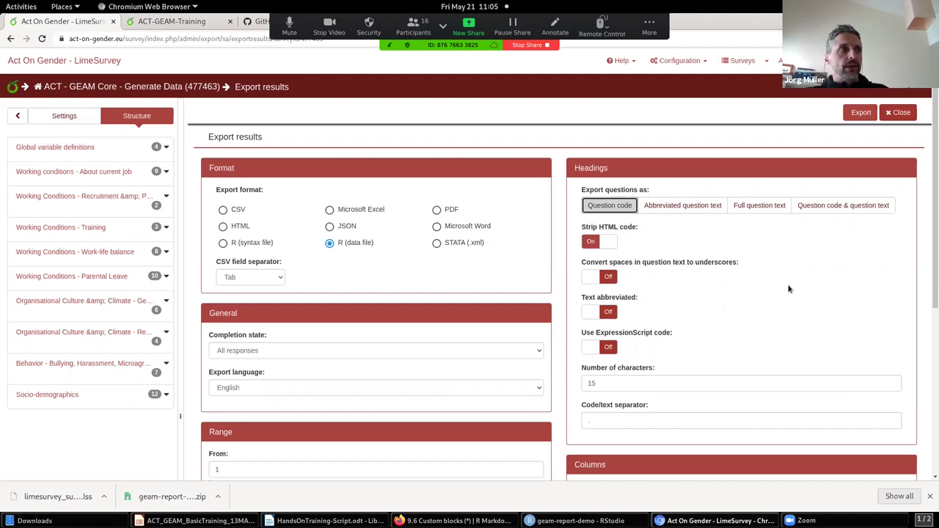
scroll(791, 286, "down", 1)
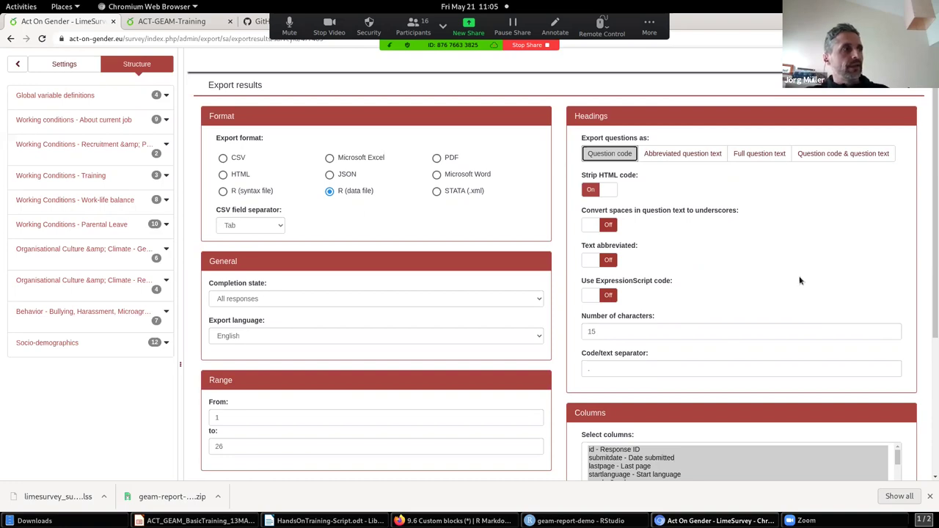
scroll(800, 279, "down", 1)
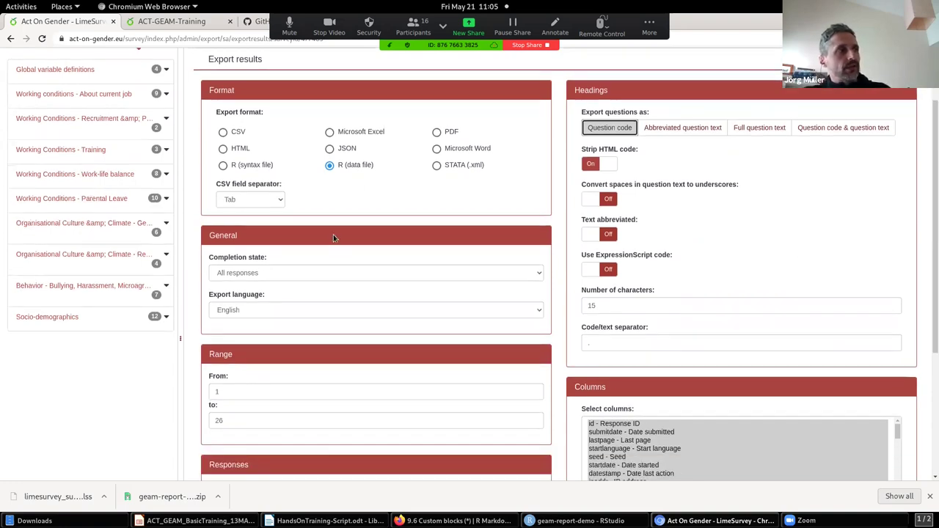
left_click(238, 273)
left_click(238, 273)
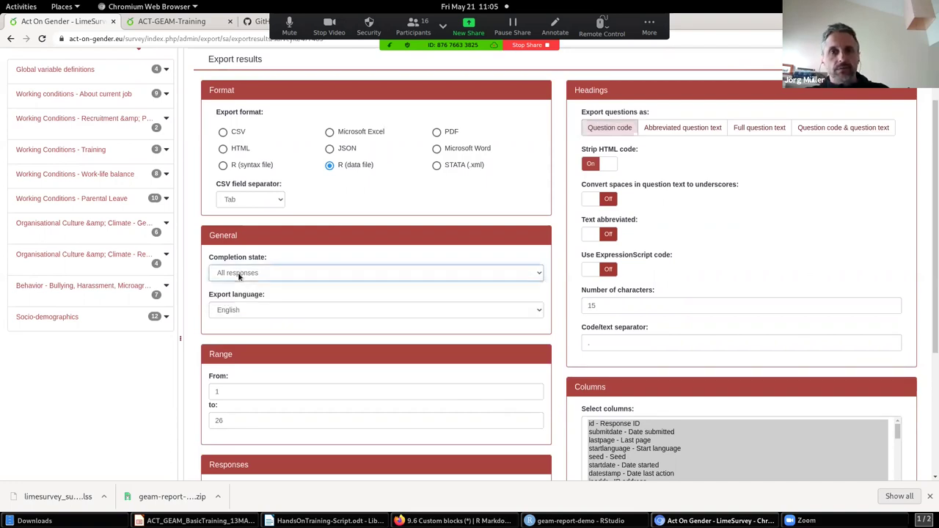
scroll(336, 253, "down", 1)
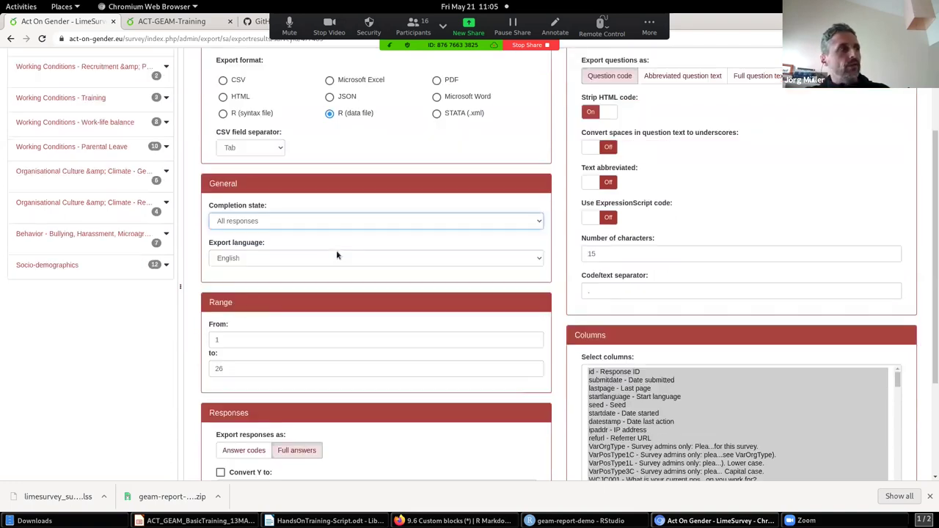
left_click(273, 260)
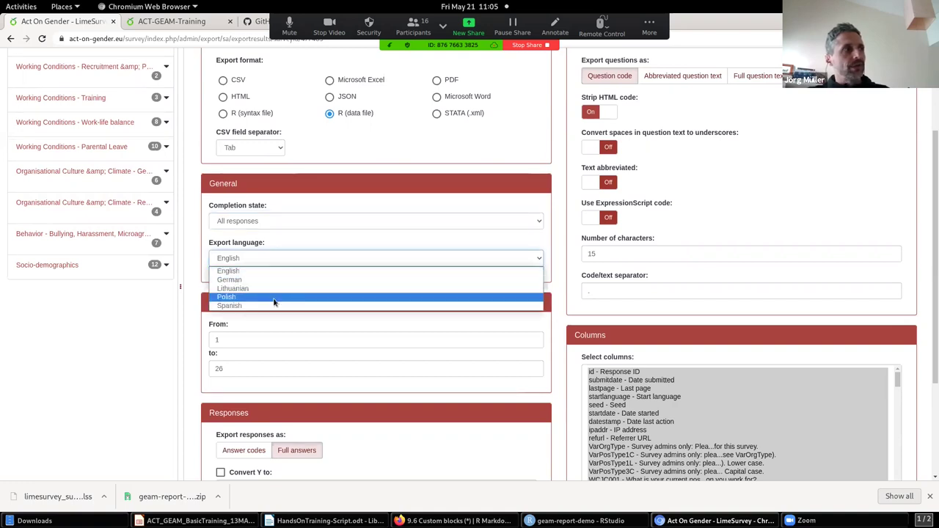
left_click(344, 255)
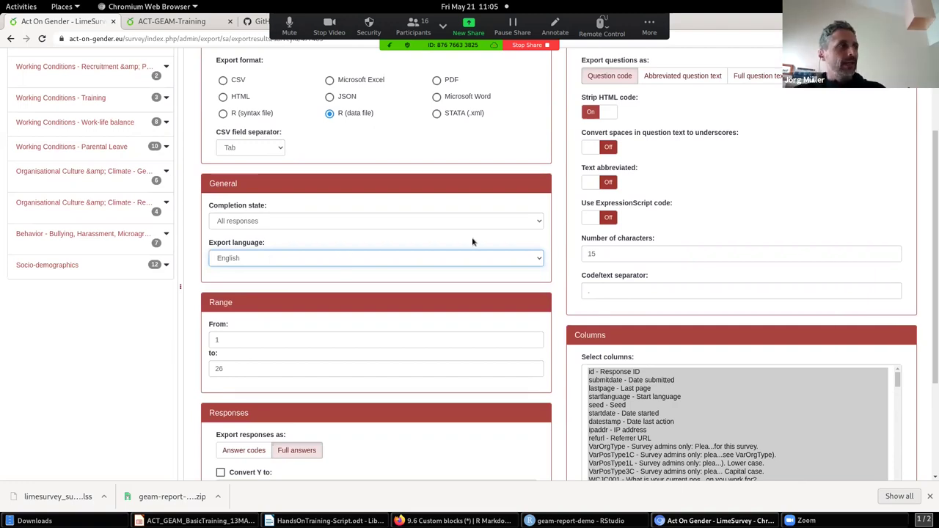
Step: Set the responses to export as Answer codes and export the R data file
scroll(472, 237, "down", 2)
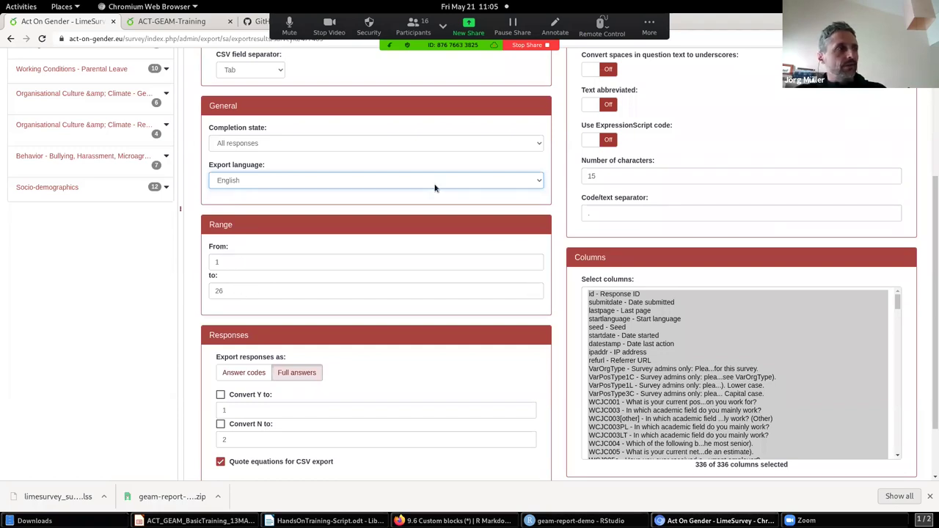
scroll(434, 189, "down", 2)
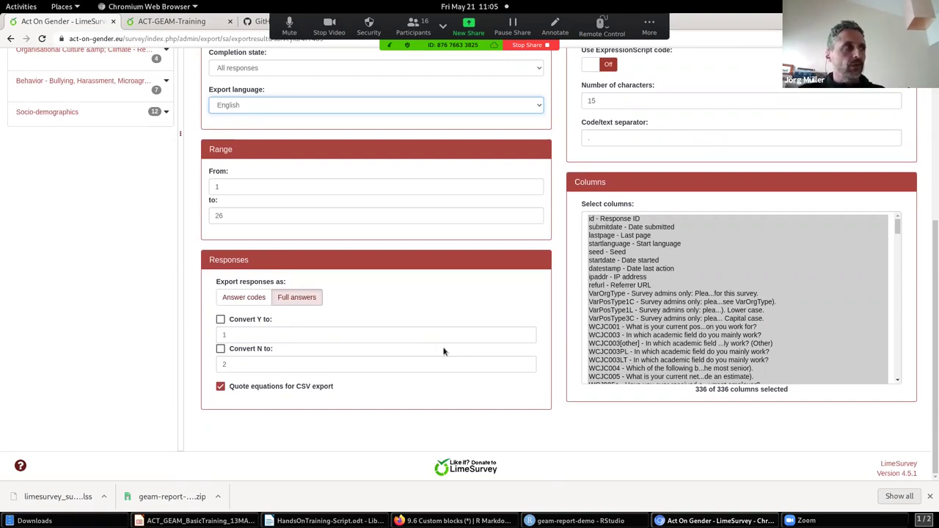
left_click(260, 297)
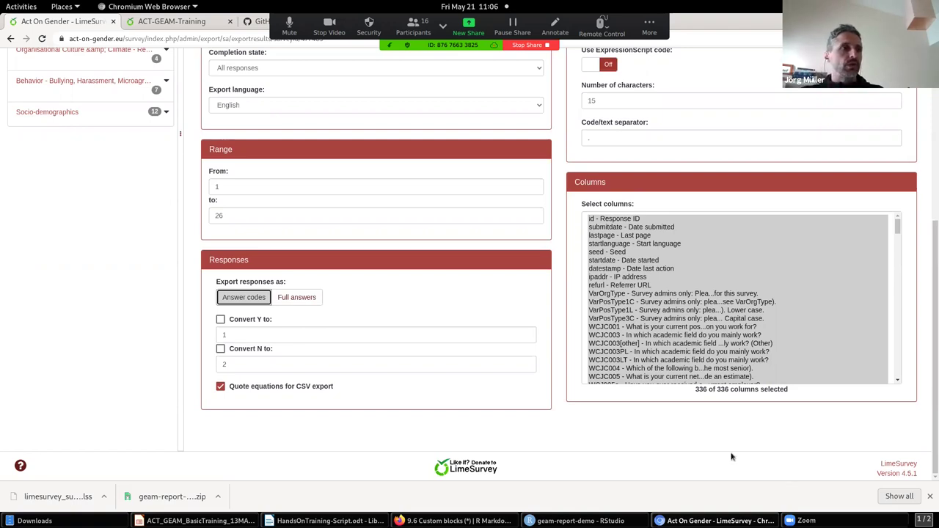
scroll(732, 458, "up", 5)
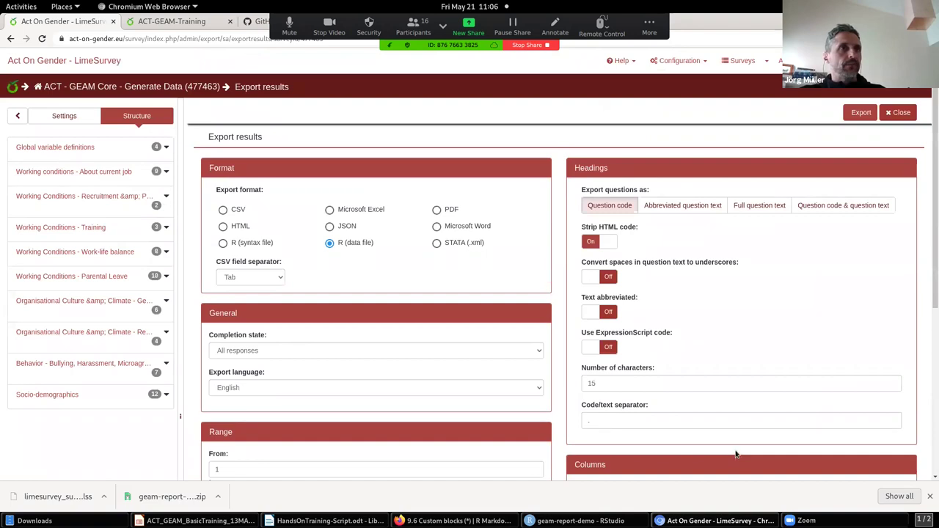
left_click(860, 115)
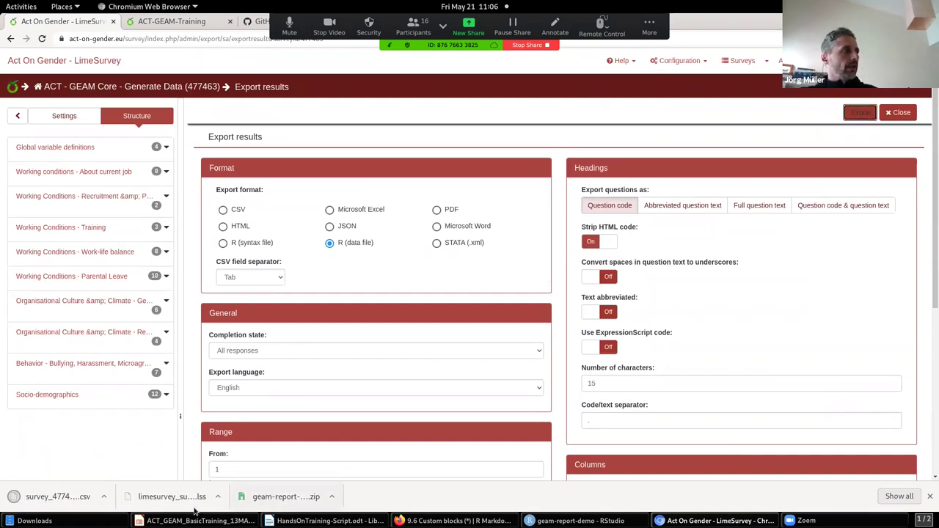
Step: Switch to the Files window and place survey_477463_R_data_file.csv and limesurvey_survey_477463.lss from Downloads in the geam-report-demo/data-raw folder
left_click(223, 319)
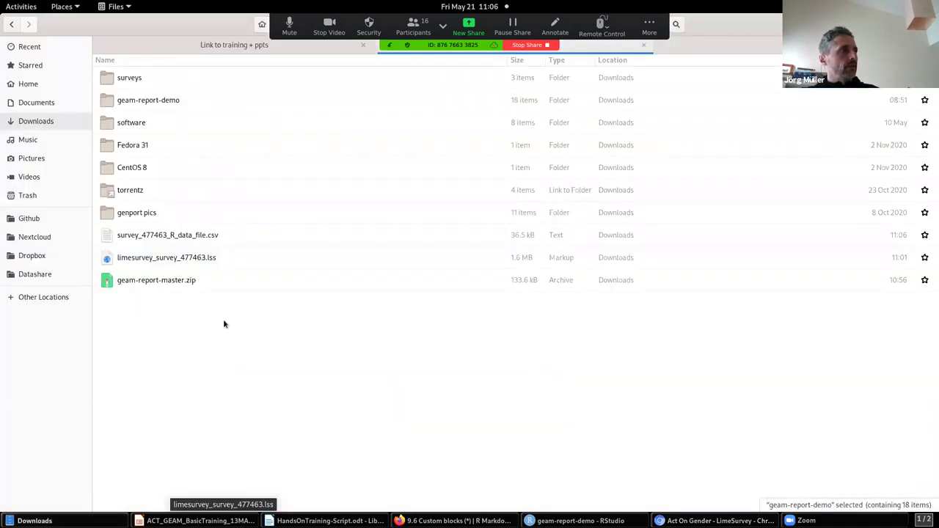
left_click(209, 240)
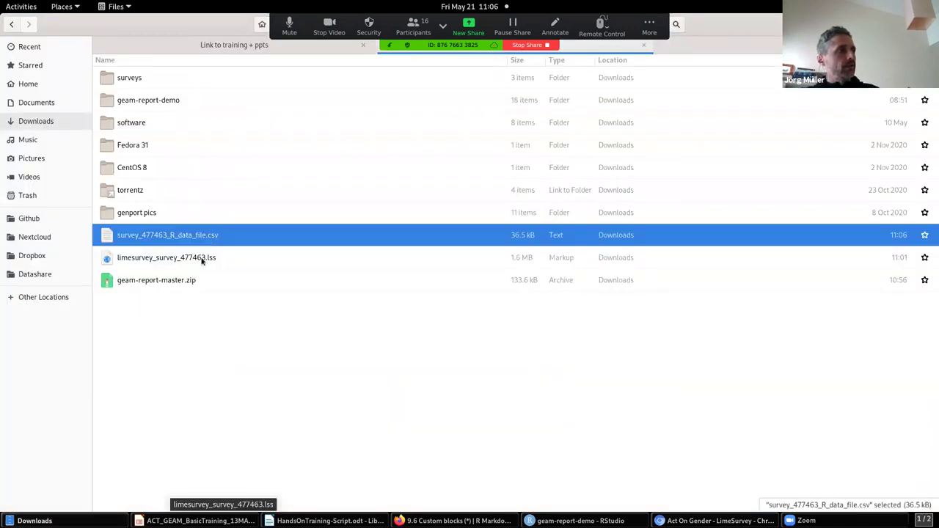
left_click(201, 256, "shift")
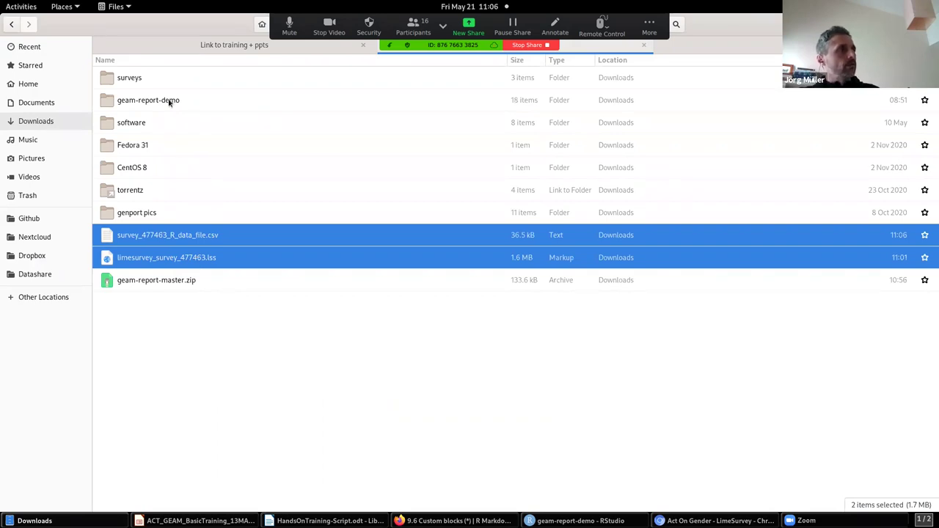
double_click(169, 102)
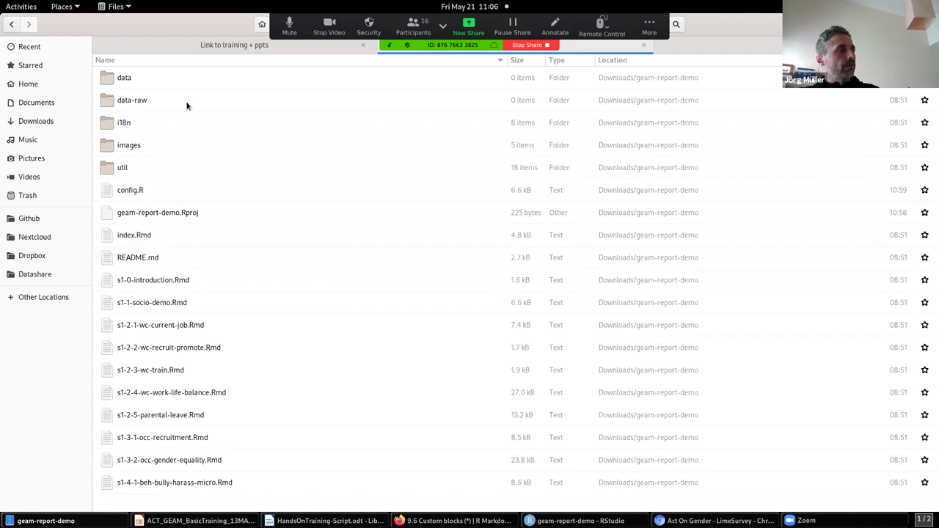
double_click(142, 107)
key("ctrl+v")
left_click(293, 318)
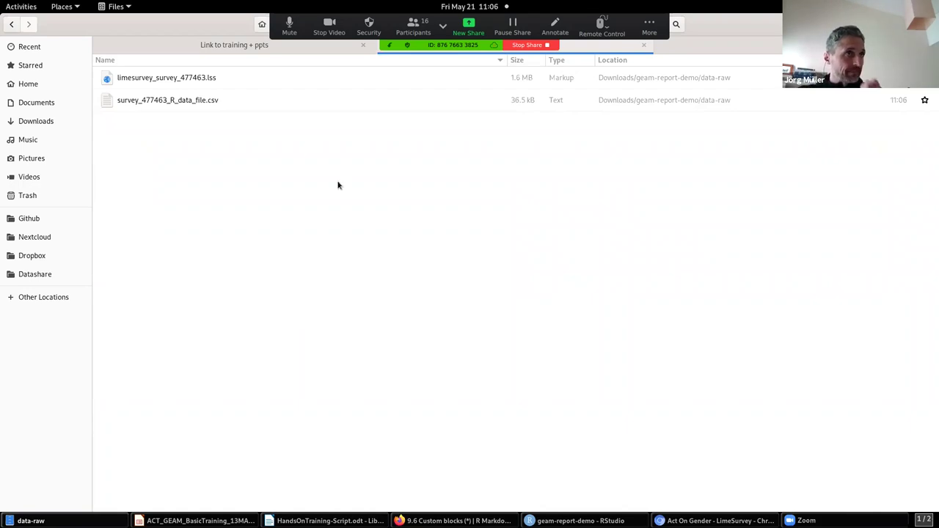
Step: Restore the file manager window to a smaller size and return to the geam-report-demo folder
double_click(702, 24)
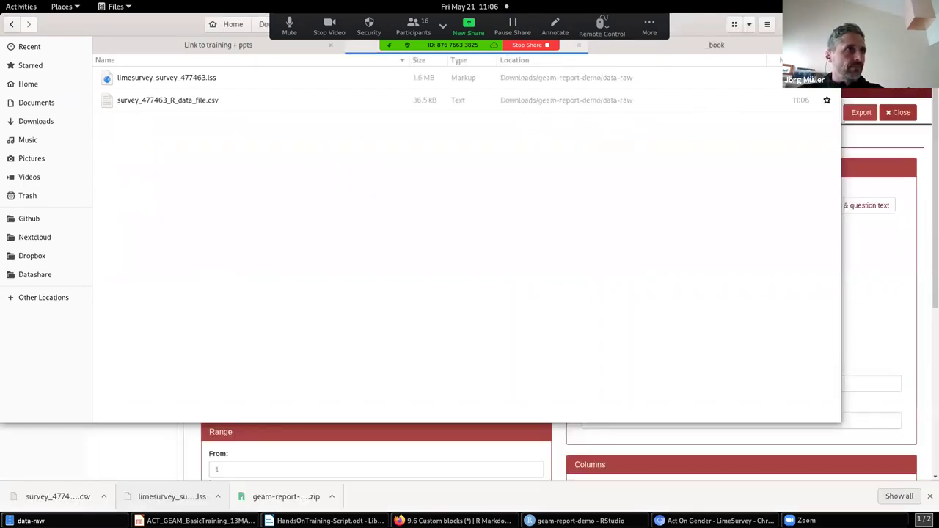
left_click_drag(702, 29, 738, 93)
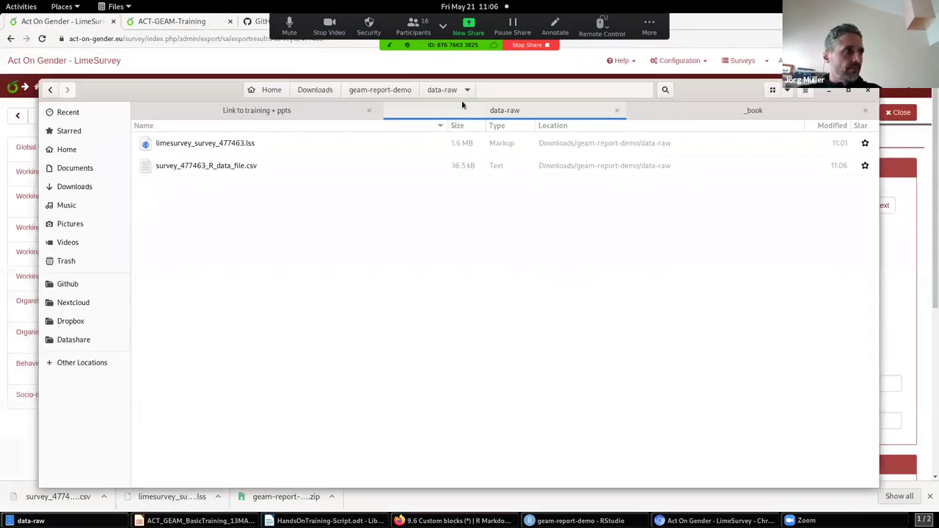
left_click(379, 91)
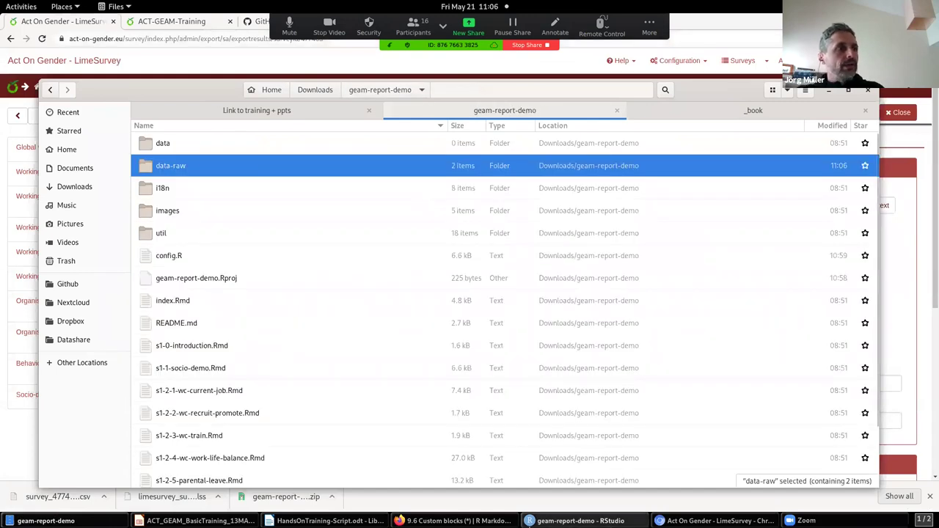
Step: Switch to RStudio, source the preprocess_lss.R script, and show the contents of the project's data folder
left_click(580, 520)
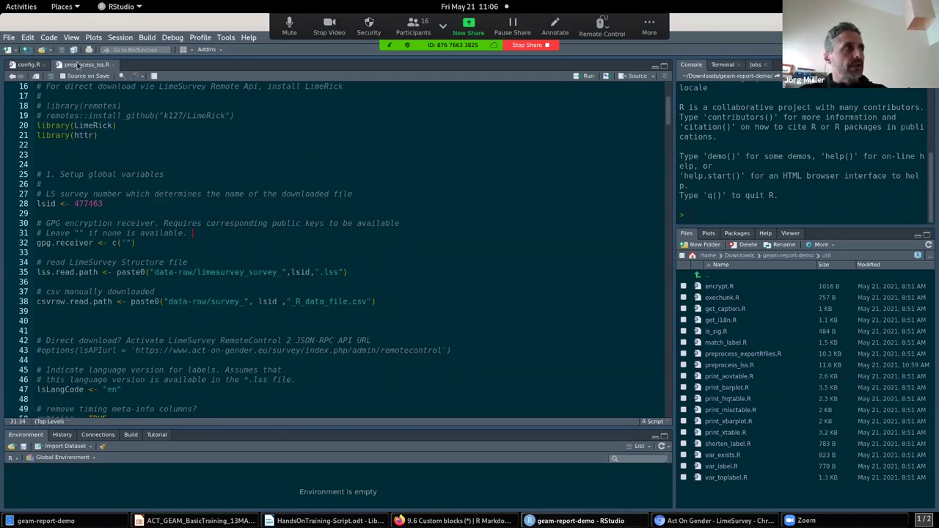
left_click(632, 78)
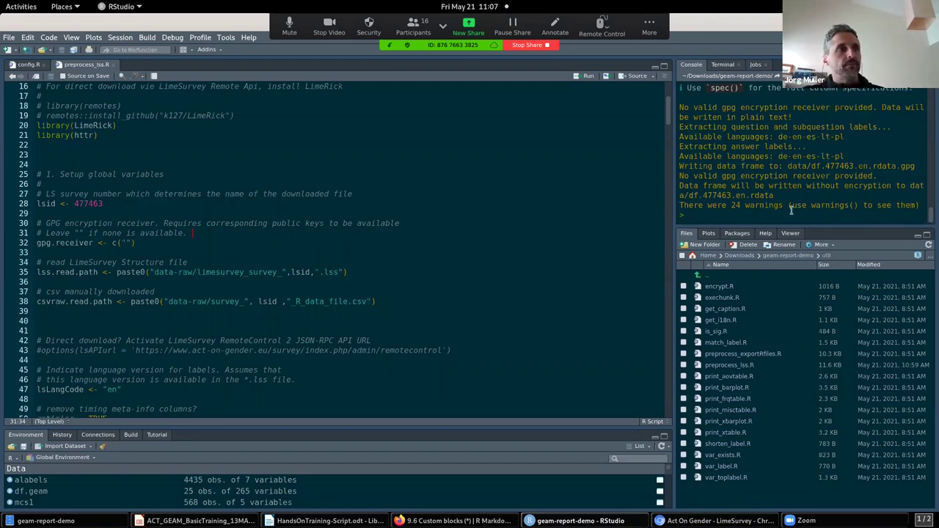
left_click(706, 276)
left_click(713, 299)
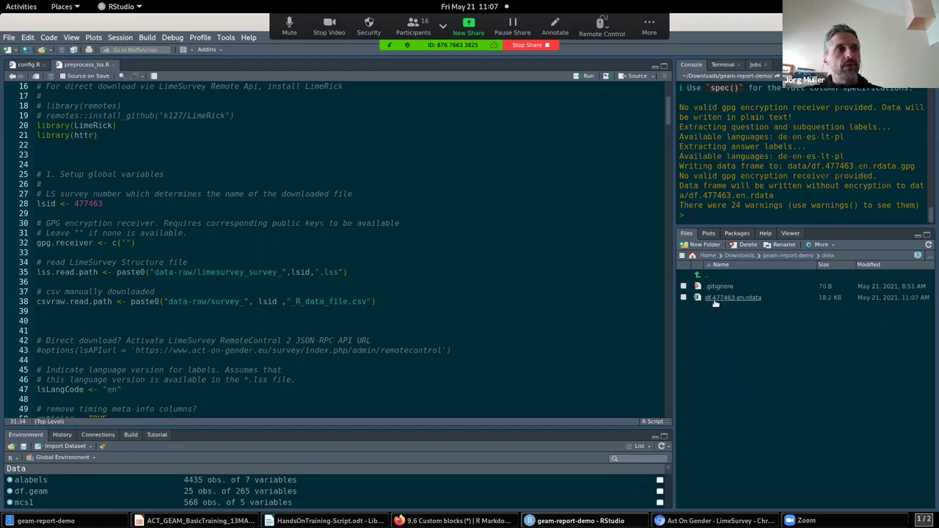